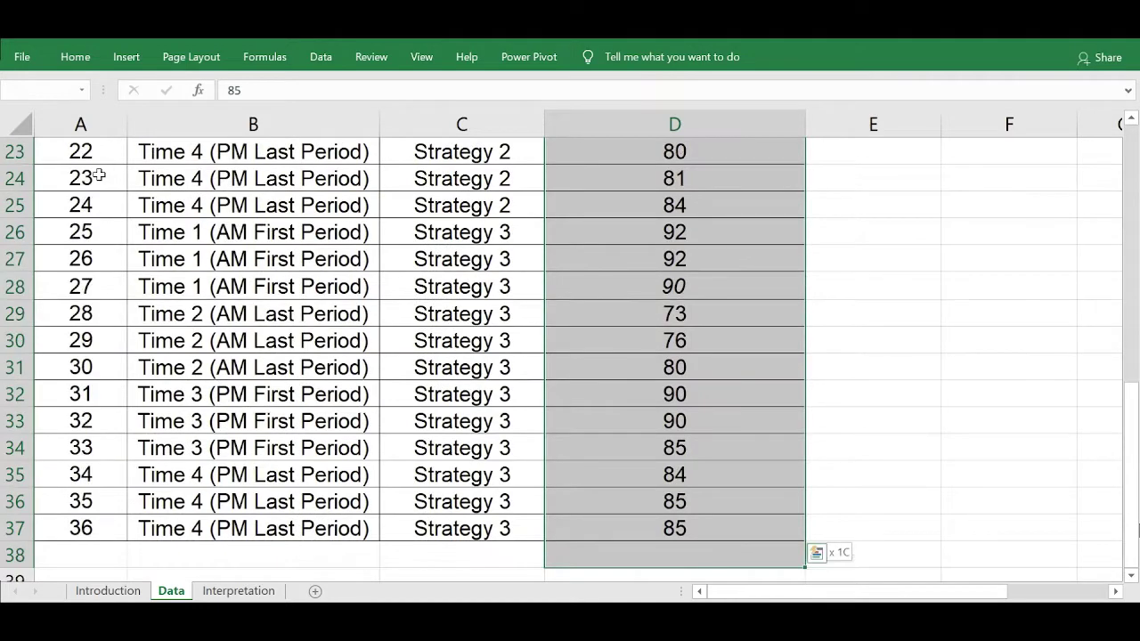
- Review the Factor A, Factor B and Summative Score columns of the data table, from the header row down to the last record
key("shift+BackSpace")
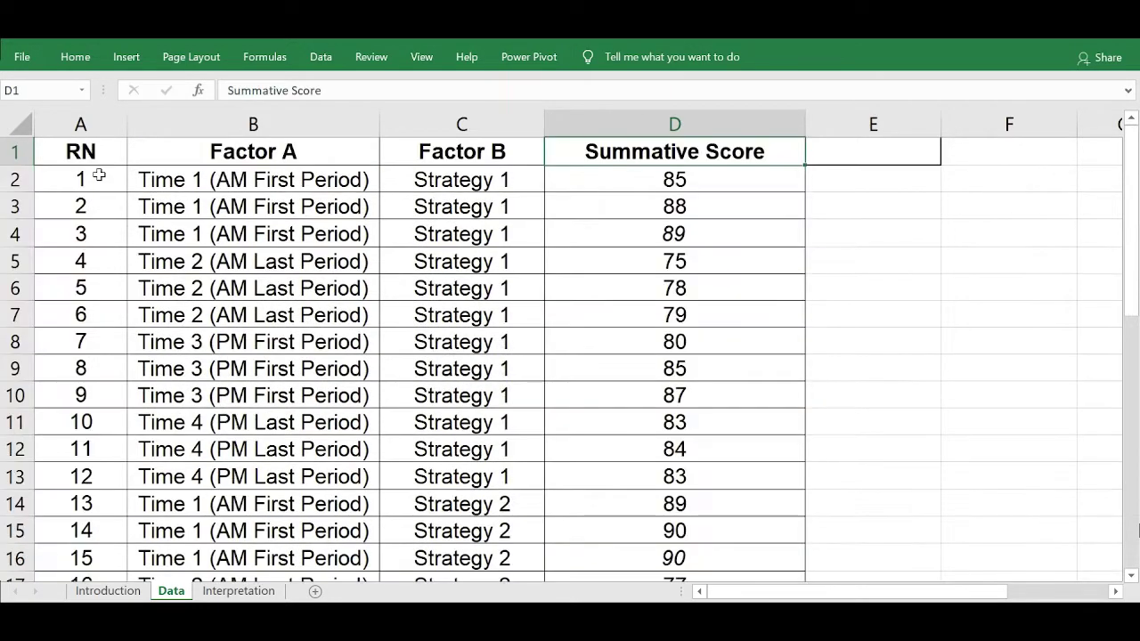
key("ctrl+shift+Down")
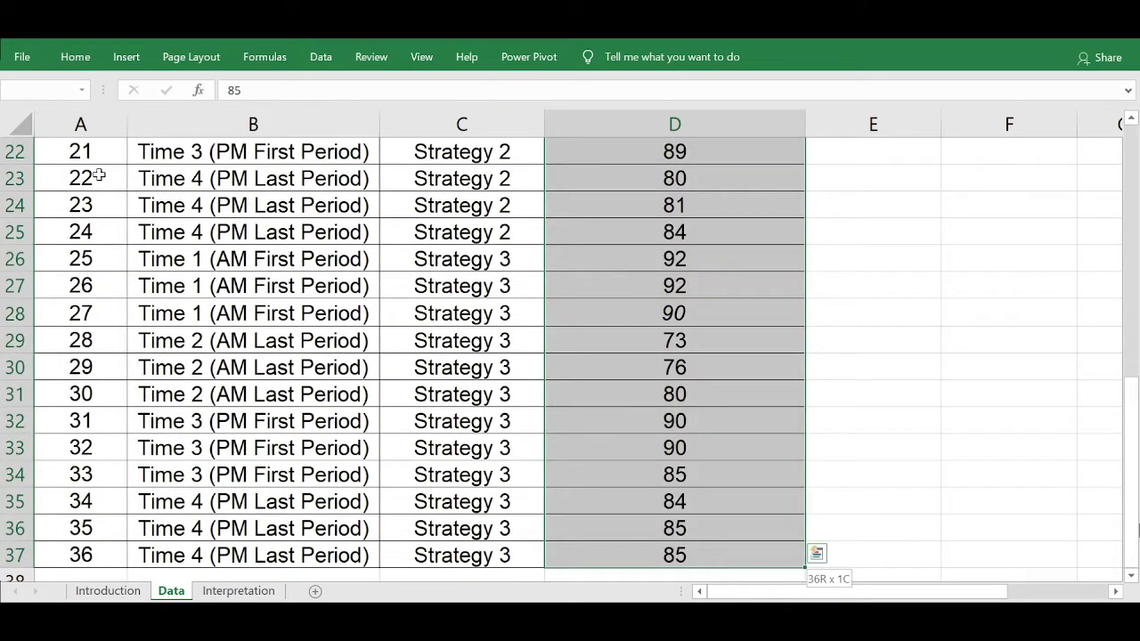
key("Up")
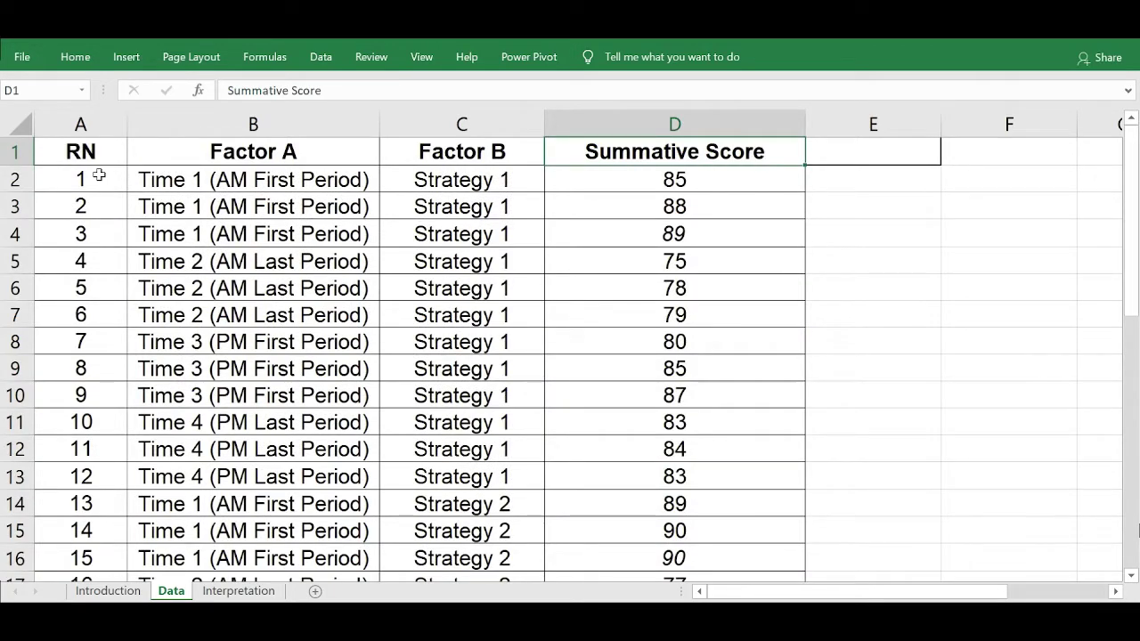
key("Right")
scroll(99, 175, "down", 2, "ctrl")
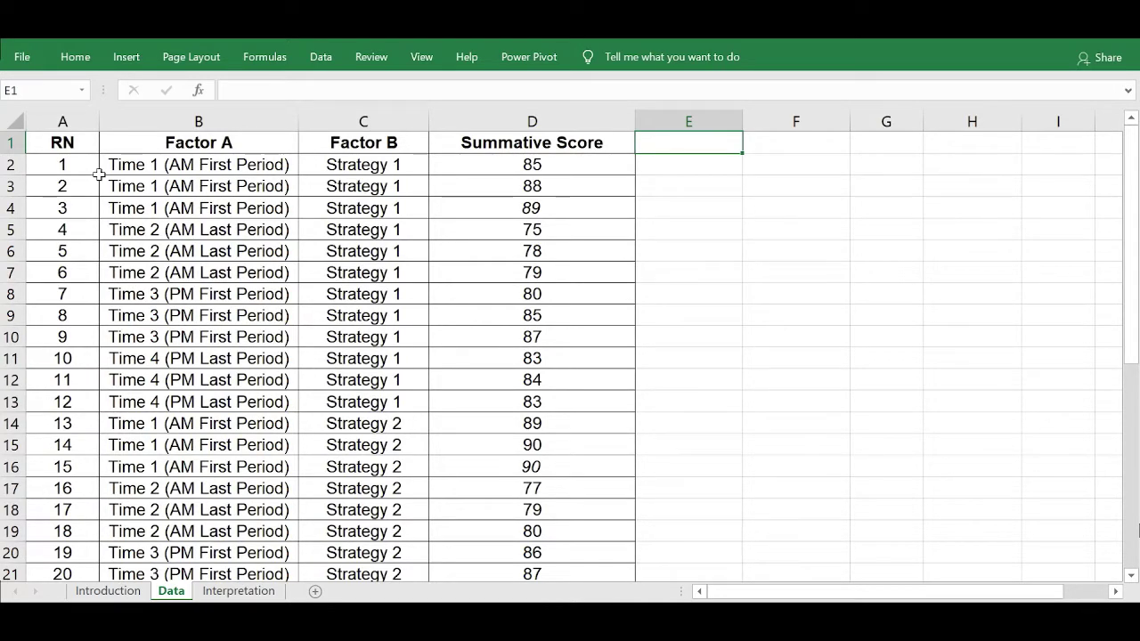
left_click(533, 138)
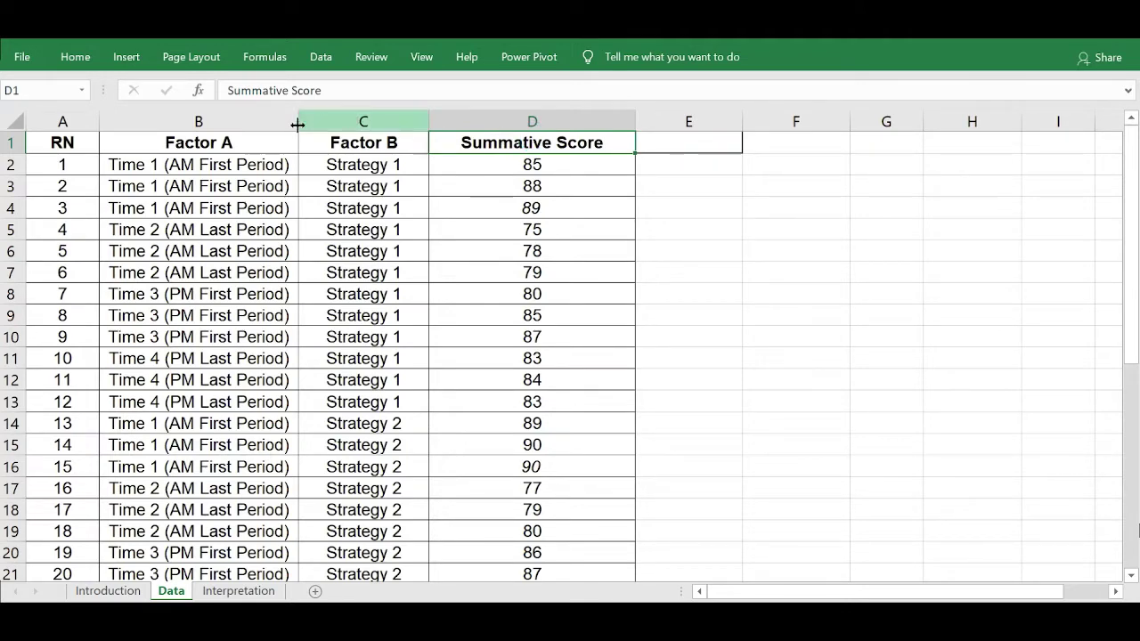
left_click(240, 121)
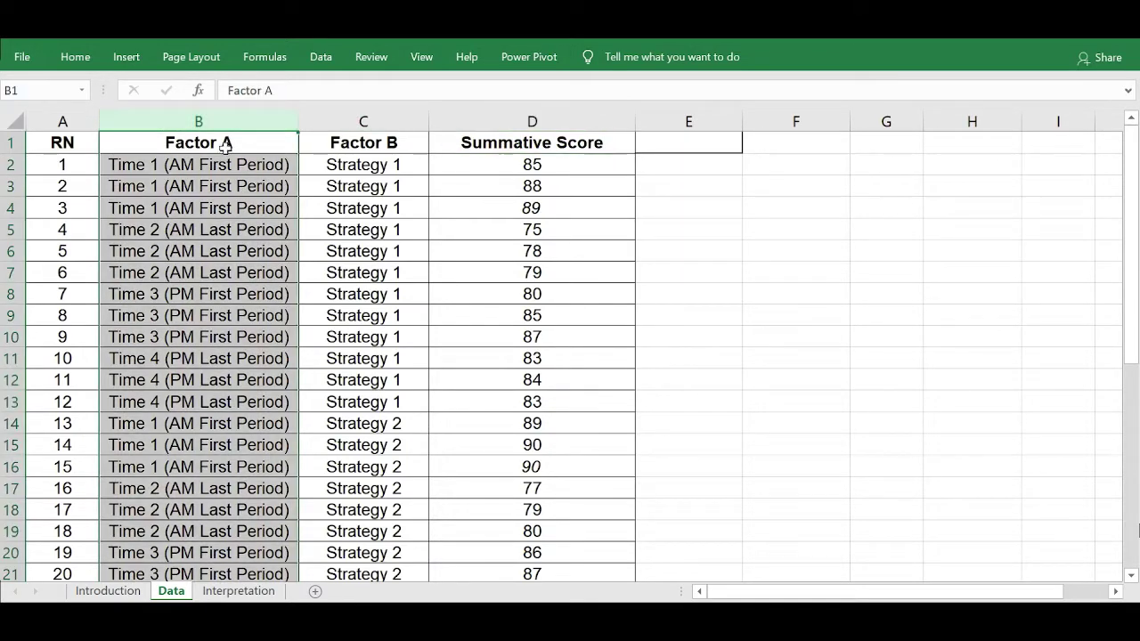
left_click(331, 114)
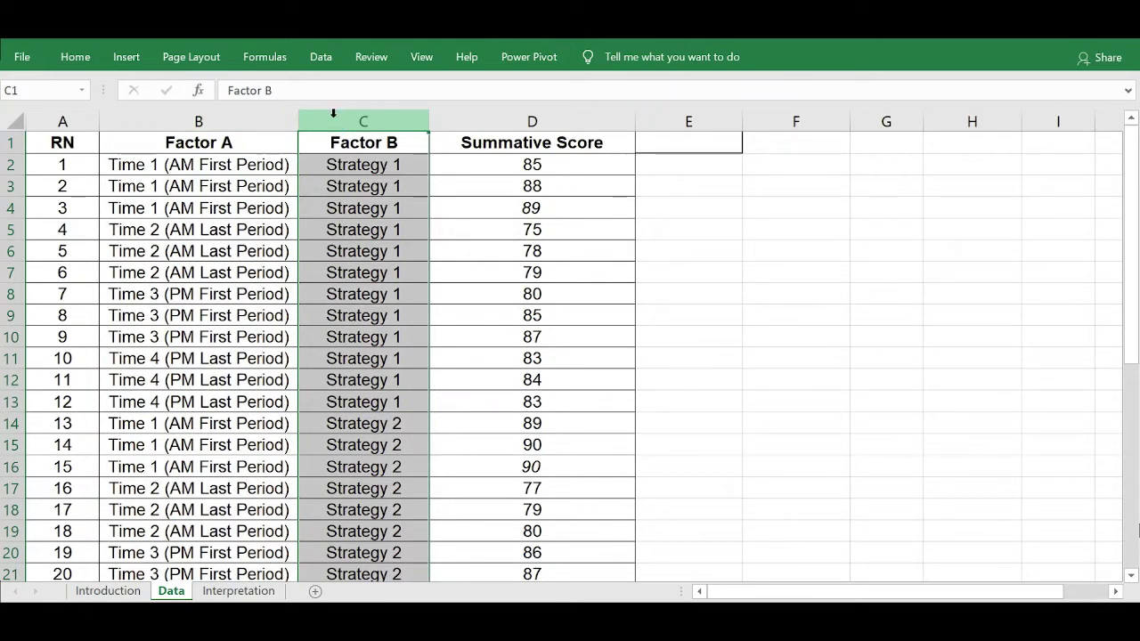
left_click(482, 110)
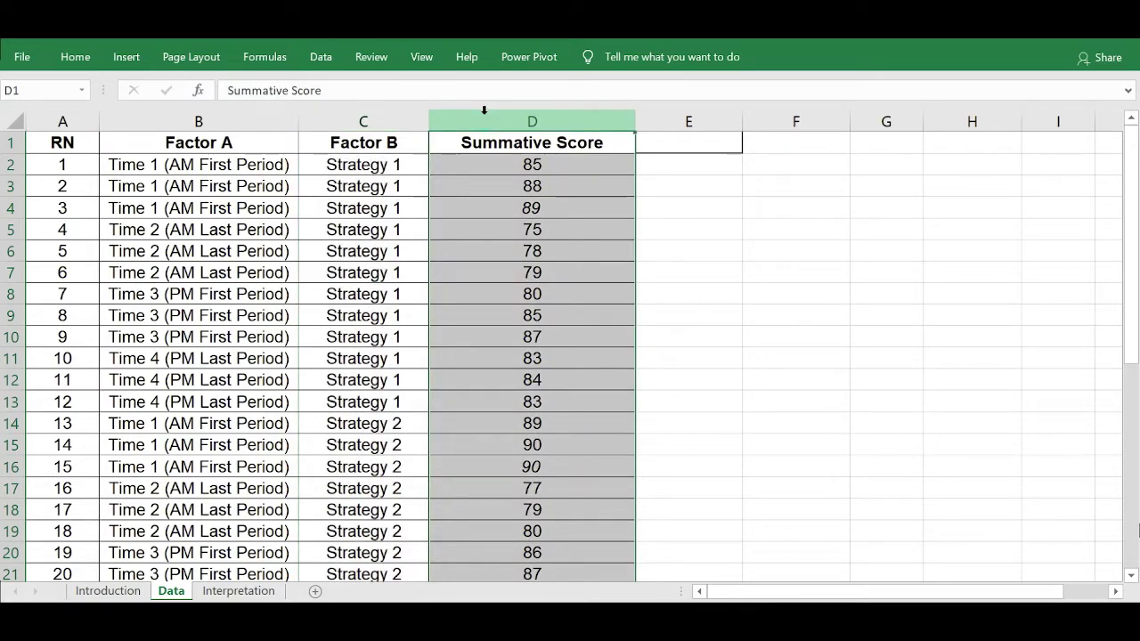
left_click(467, 167)
key("ctrl+Down")
key("ctrl+Up")
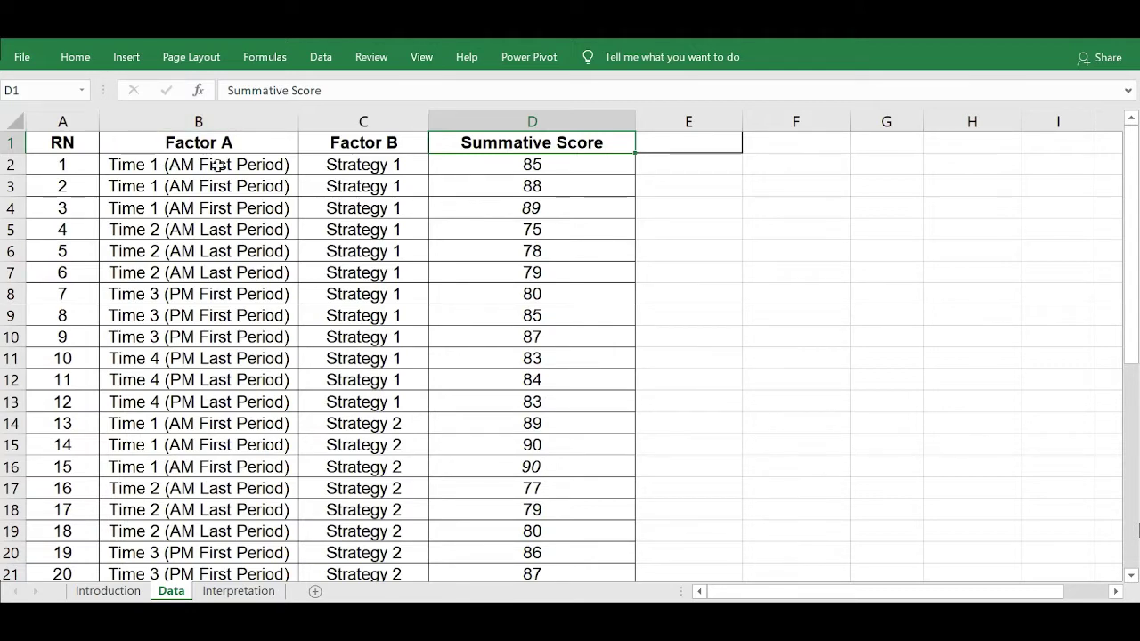
left_click_drag(214, 164, 317, 165)
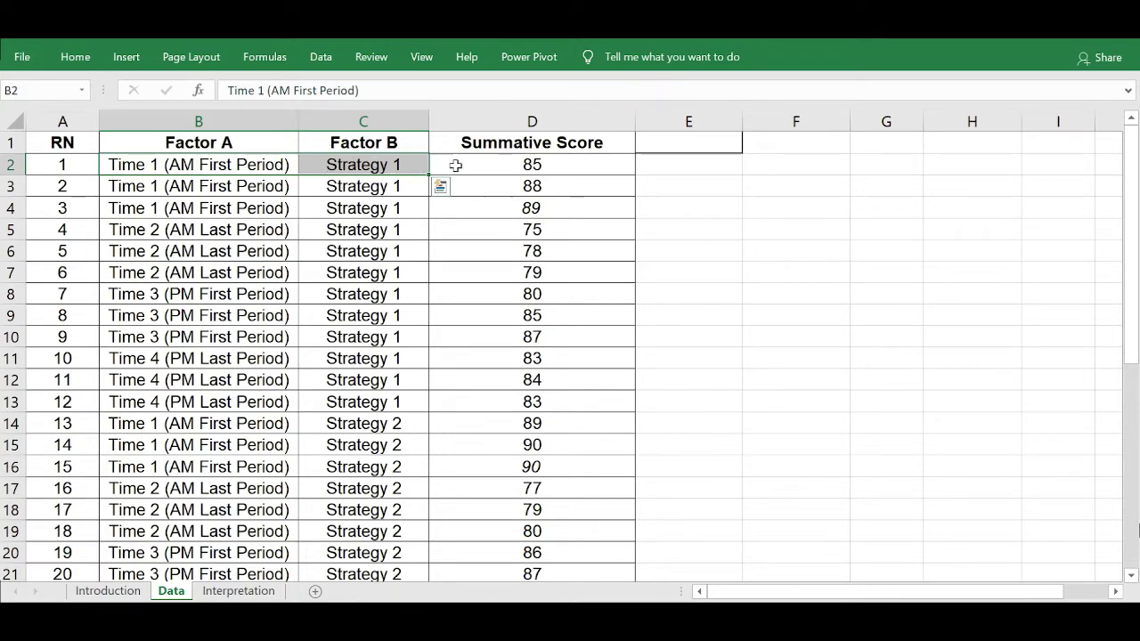
left_click(503, 143)
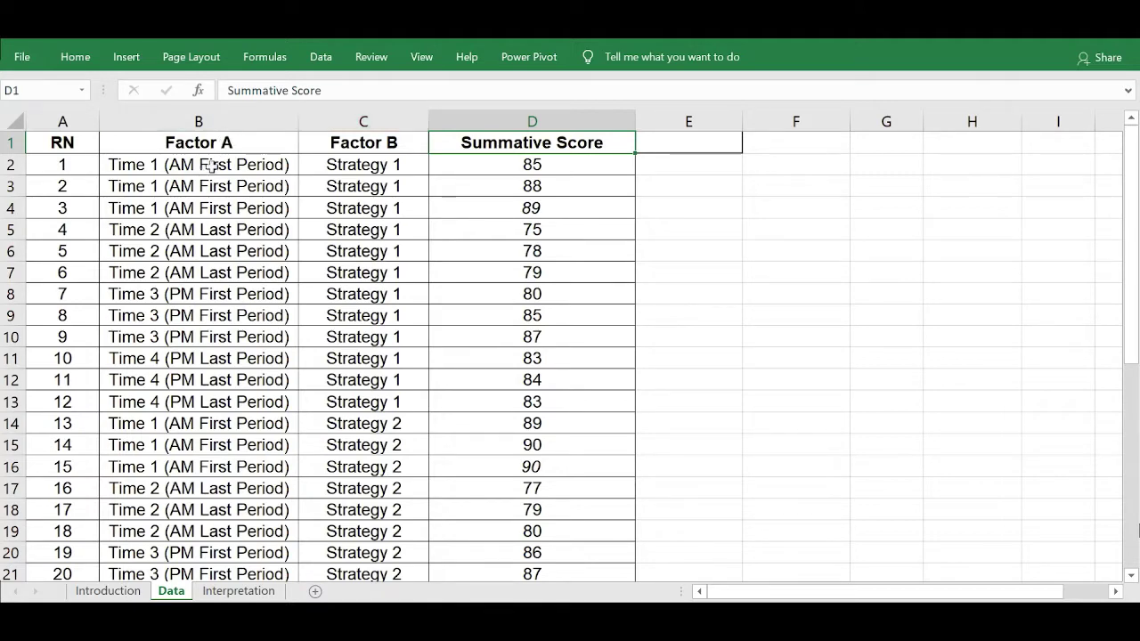
- Examine the time-period levels in Factor A, the strategy levels in Factor B, and the Summative Score column they relate to
left_click(218, 165)
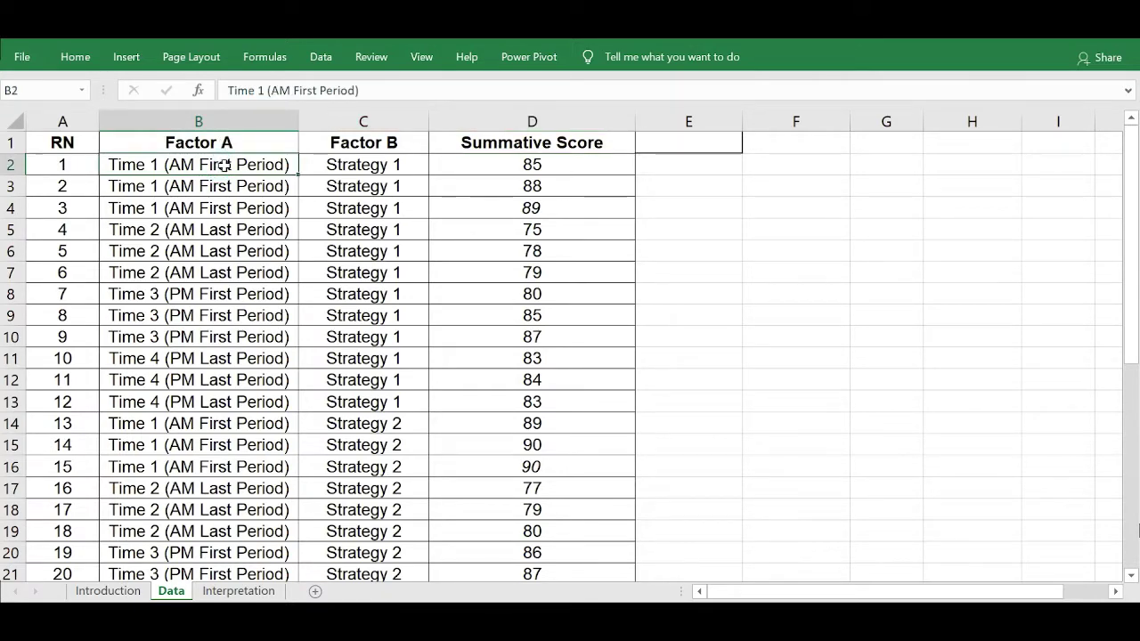
left_click_drag(221, 229, 243, 283)
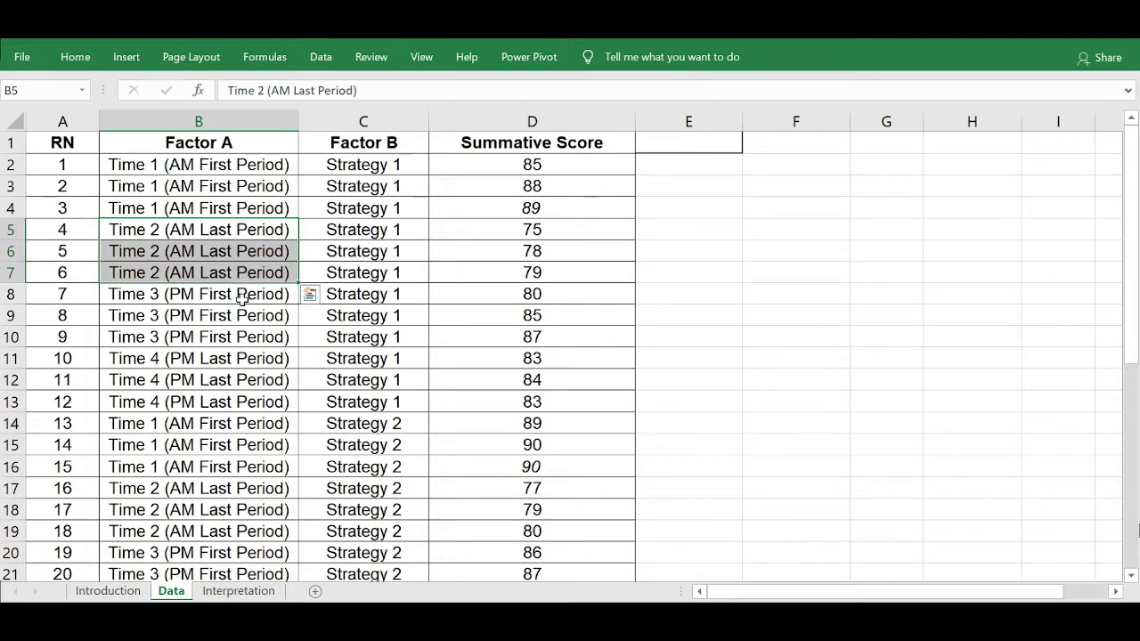
left_click(242, 300)
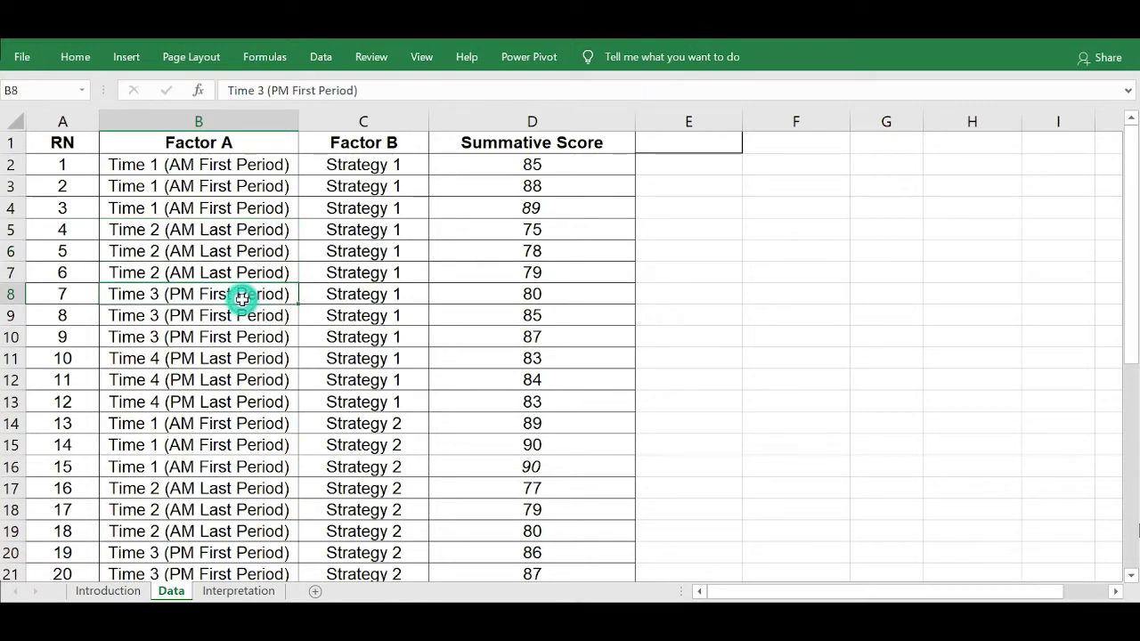
left_click(241, 363)
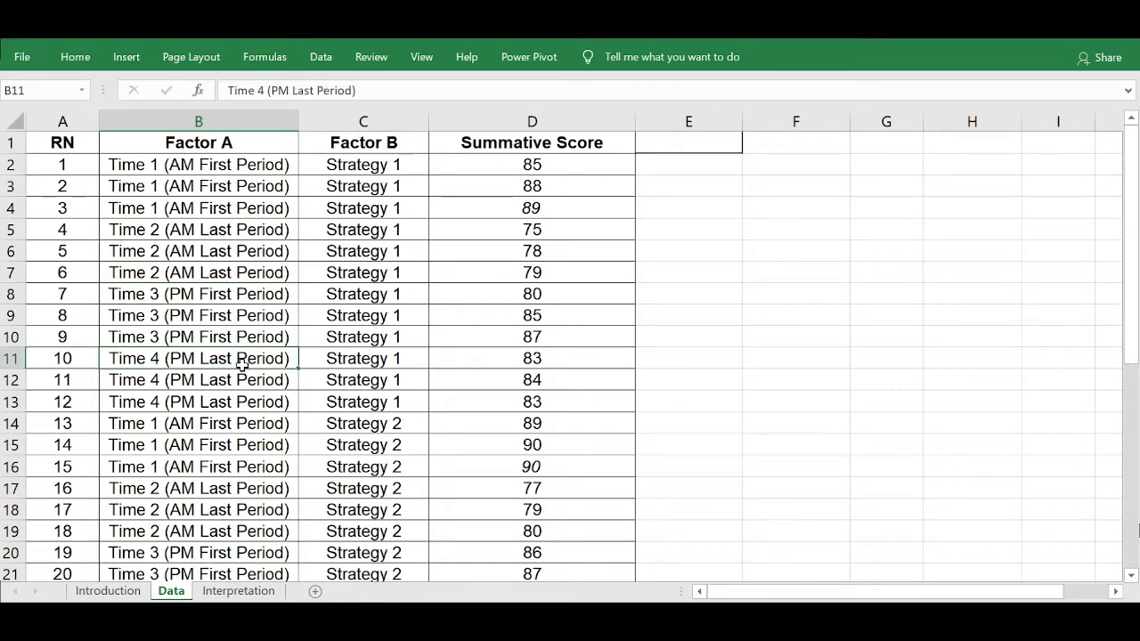
left_click_drag(245, 381, 255, 167)
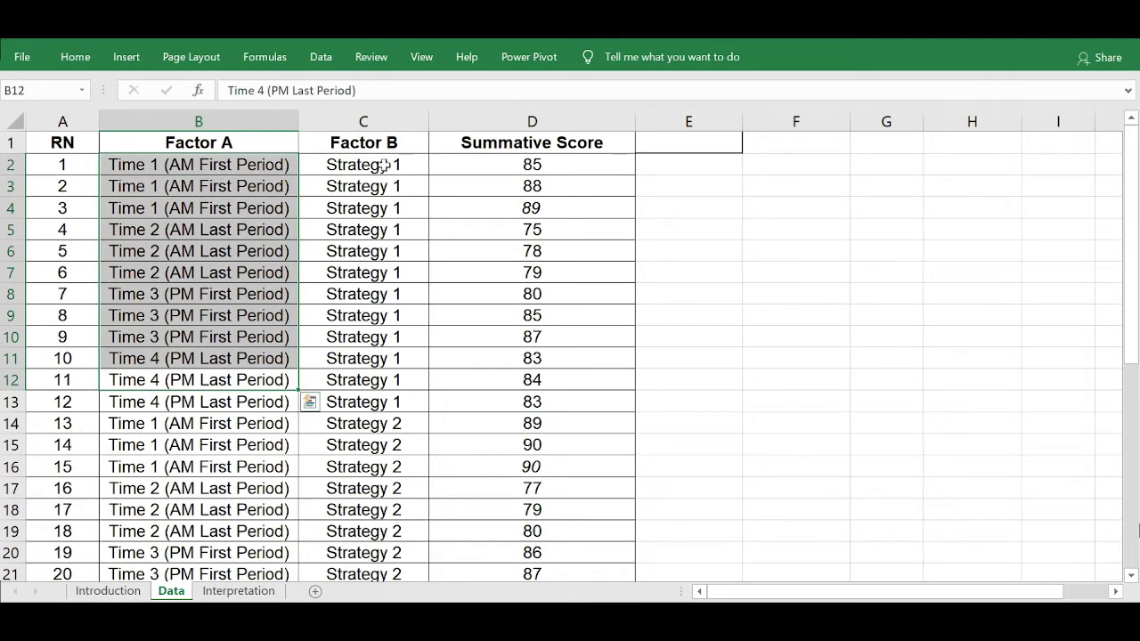
left_click_drag(383, 165, 399, 402)
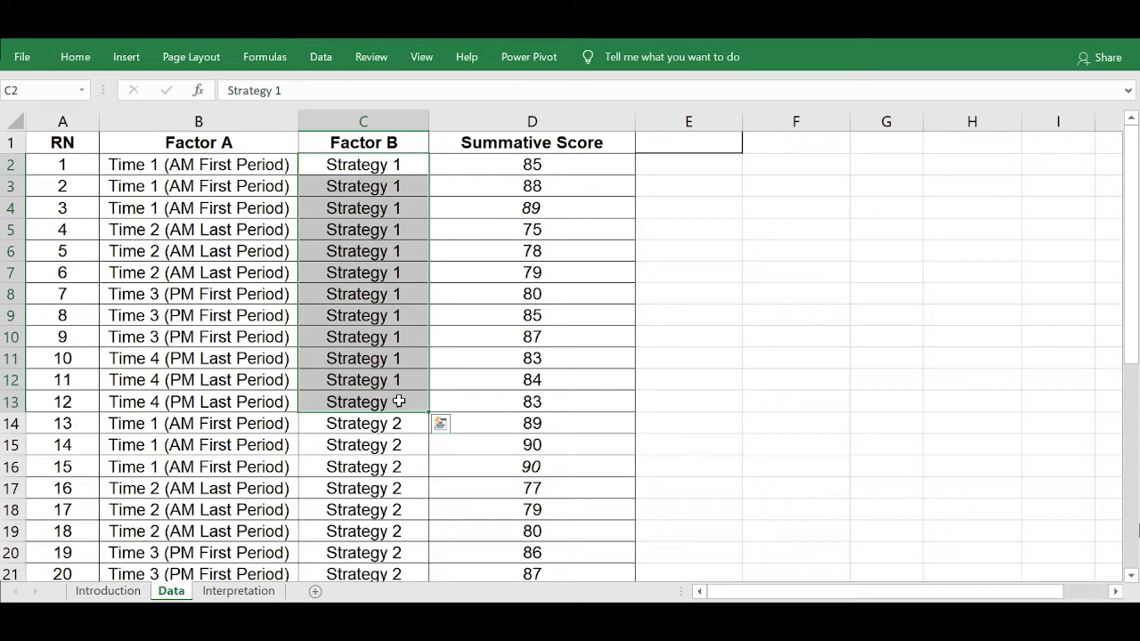
key("Down")
key("Down")
key("Down")
key("Down")
key("Down")
key("Down")
key("Down")
key("Down")
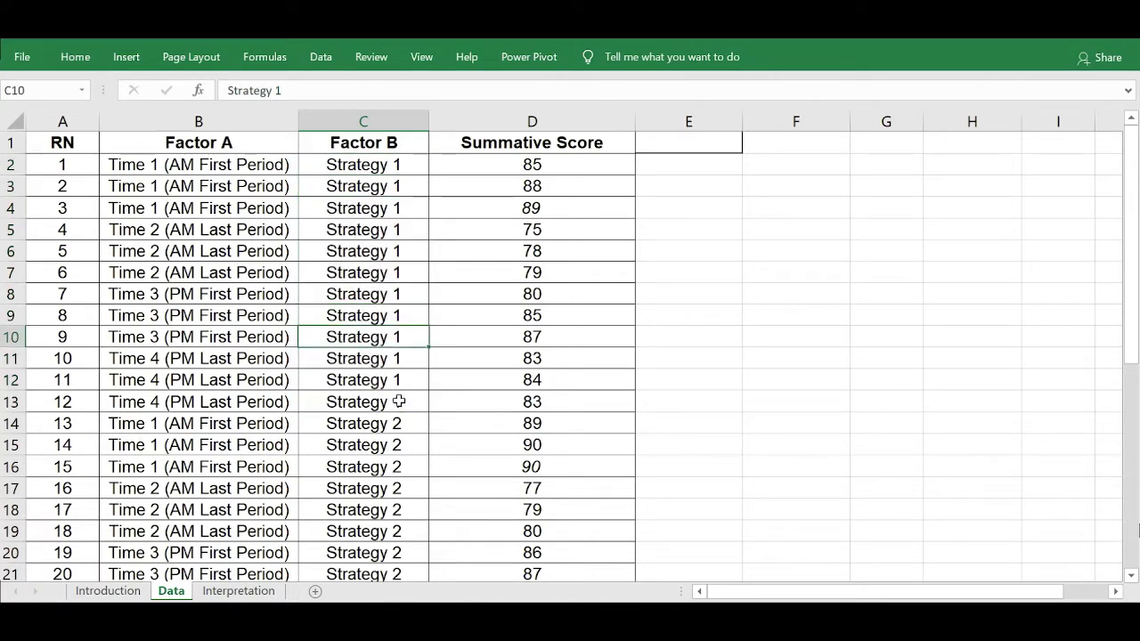
key("Down")
key("Down")
key("Down")
key("Down")
key("shift+Down")
key("shift+Down")
key("shift+Down")
key("shift+Down")
key("shift+Down")
key("shift+Down")
key("shift+Down")
key("shift+Down")
key("shift+Down")
key("shift+Down")
key("shift+Down")
key("shift+Down")
key("shift+Down")
key("shift+Down")
key("shift+Down")
key("shift+Down")
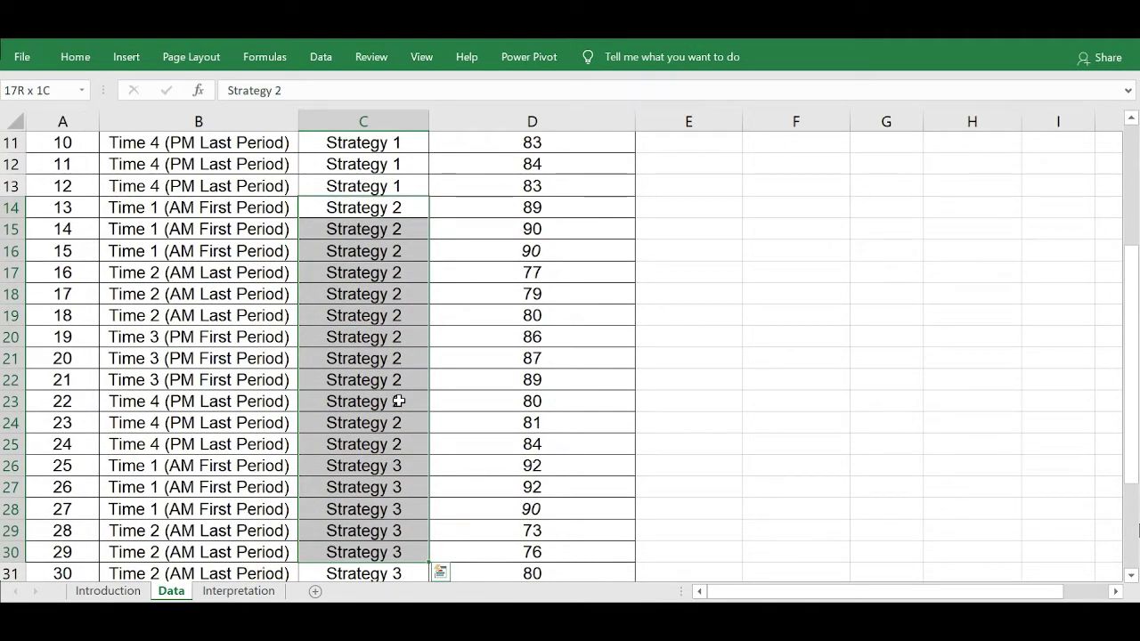
scroll(398, 402, "down", 2)
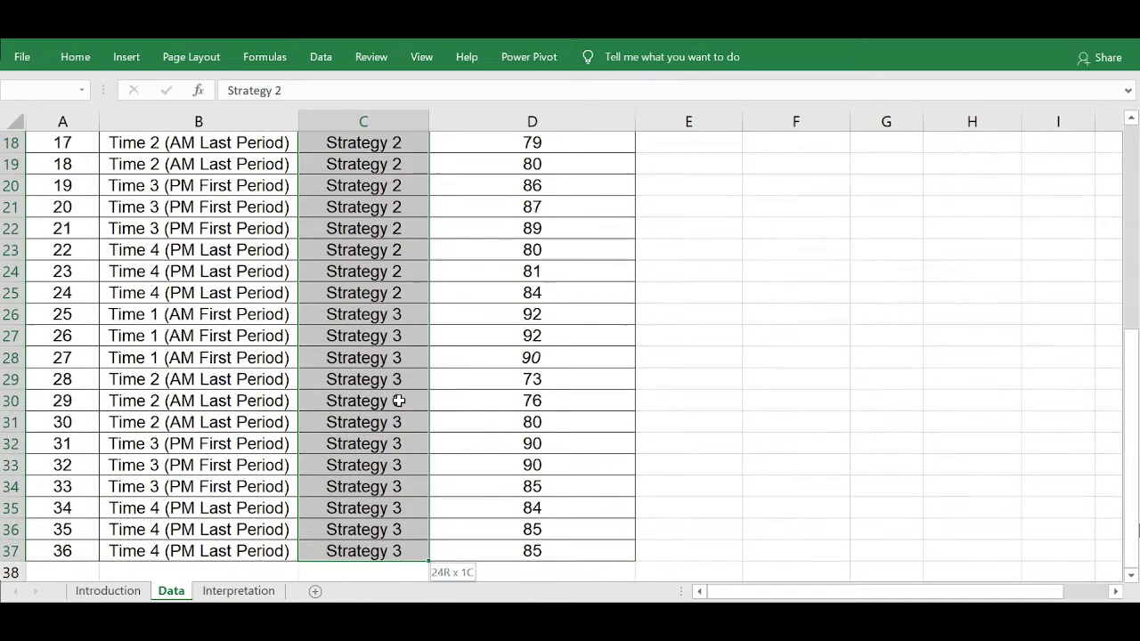
left_click(502, 305)
key("ctrl+Up")
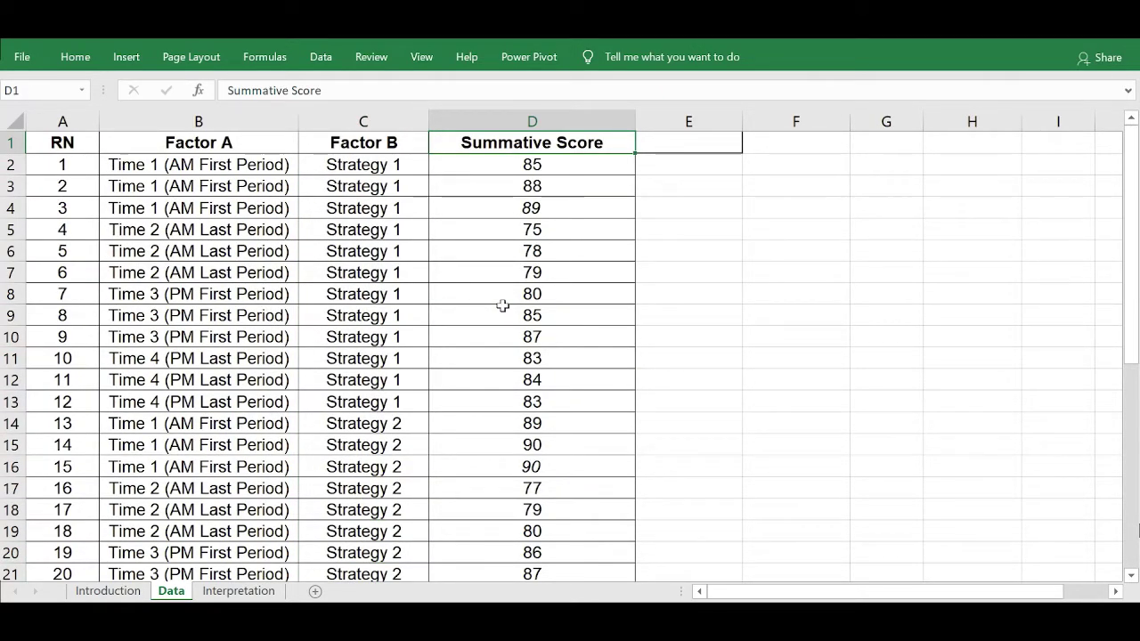
left_click(408, 121)
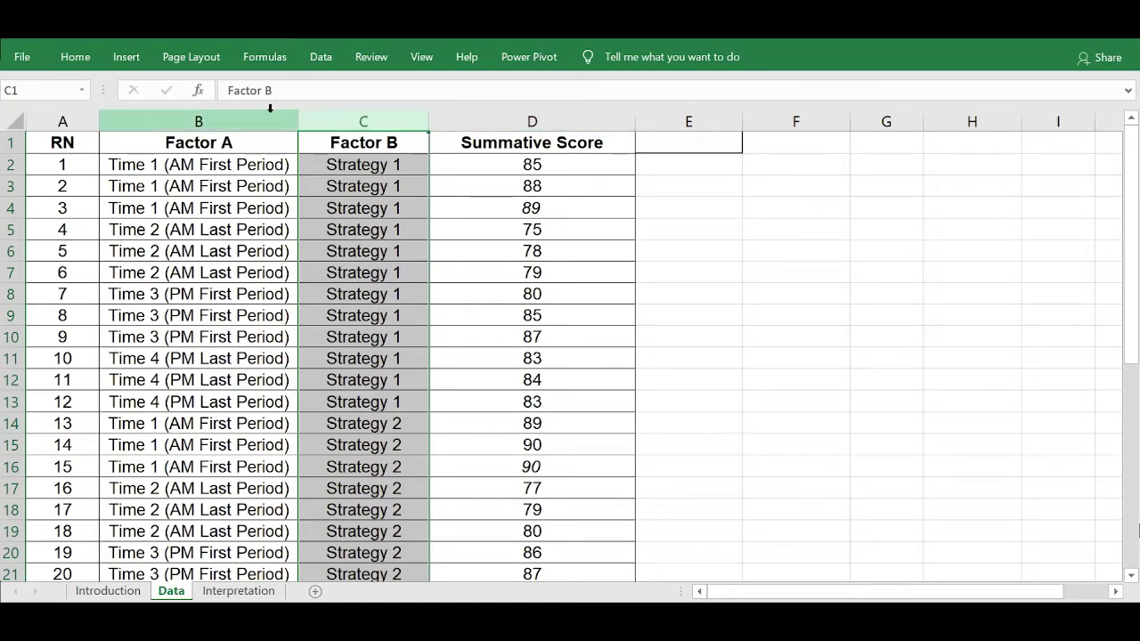
left_click_drag(267, 110, 384, 119)
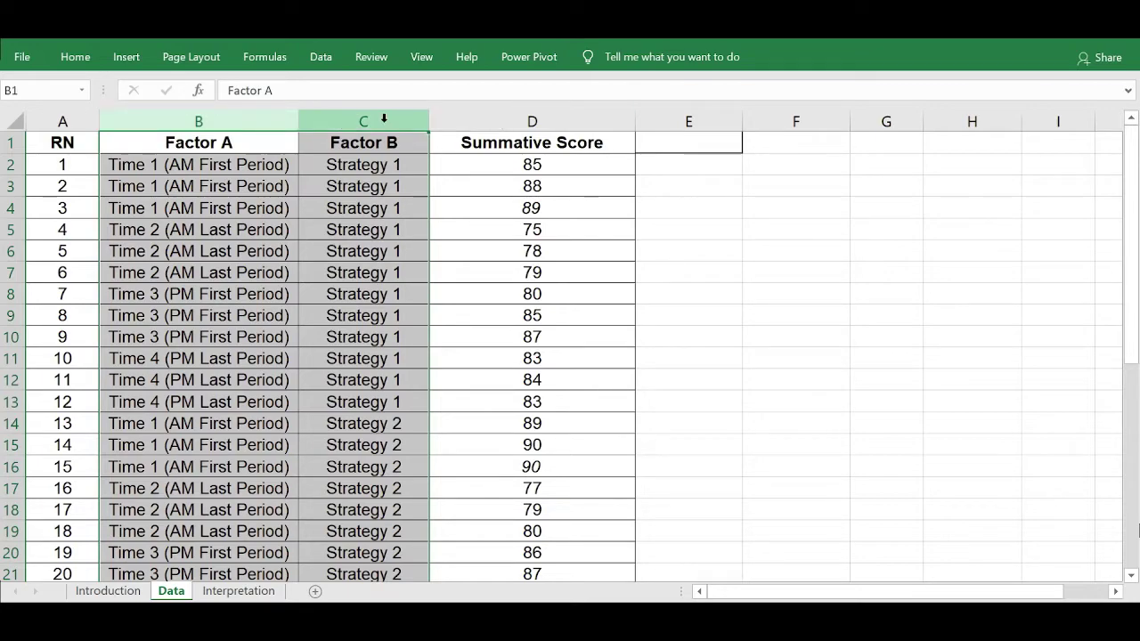
left_click(496, 119)
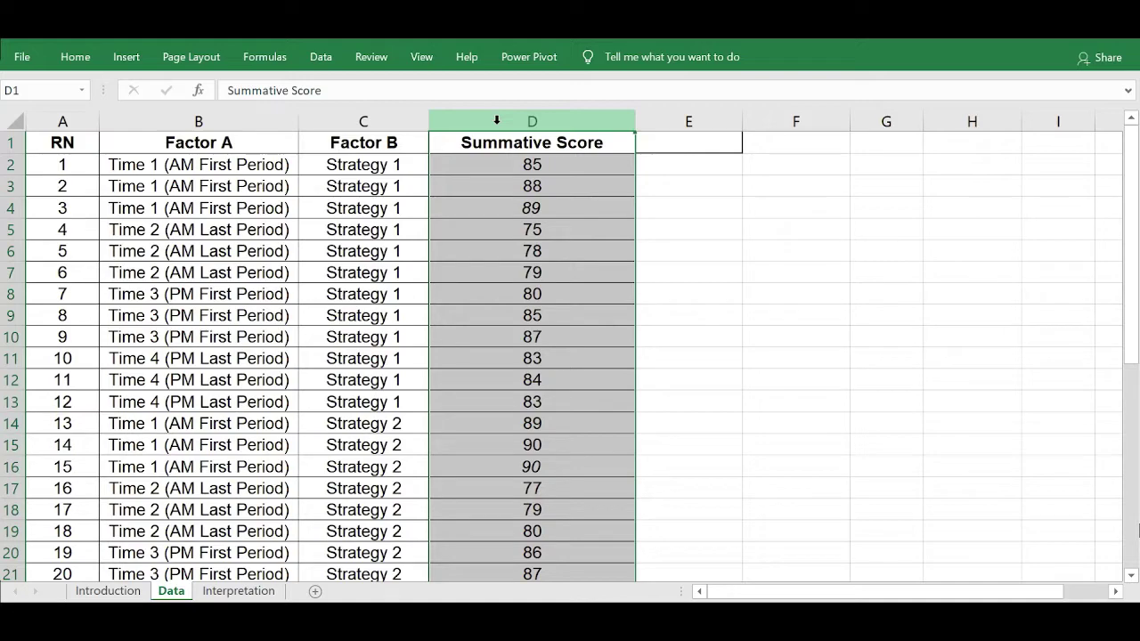
- Copy the "Time 1 (AM First Period)" label from Factor A into cell G3 and widen column G to fit it
left_click(722, 206)
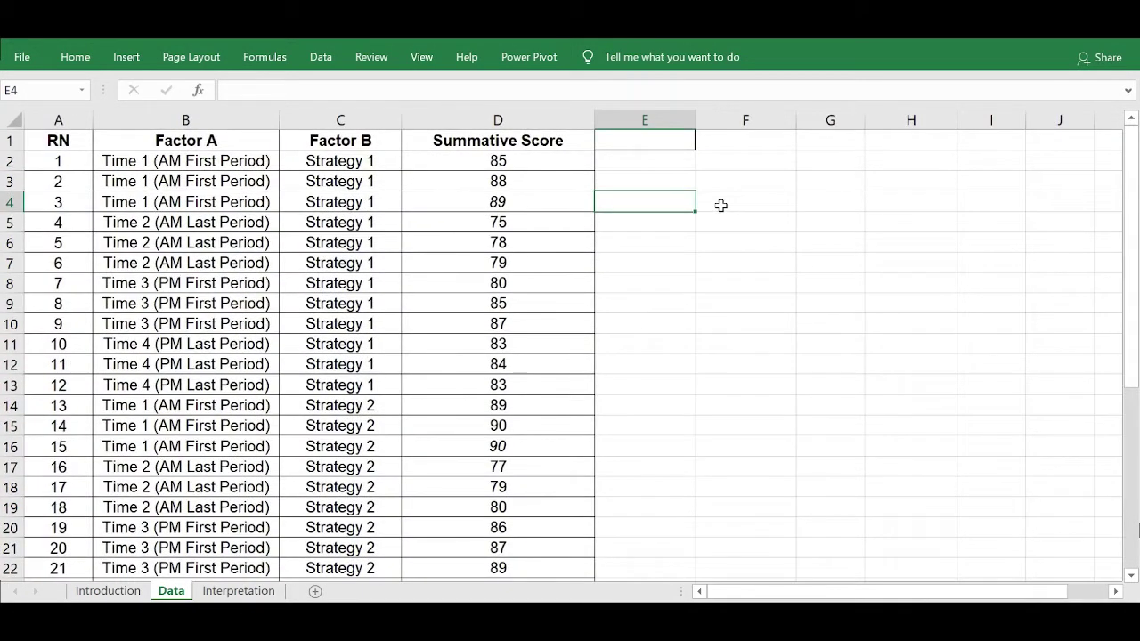
scroll(721, 205, "down", 2)
left_click(594, 211)
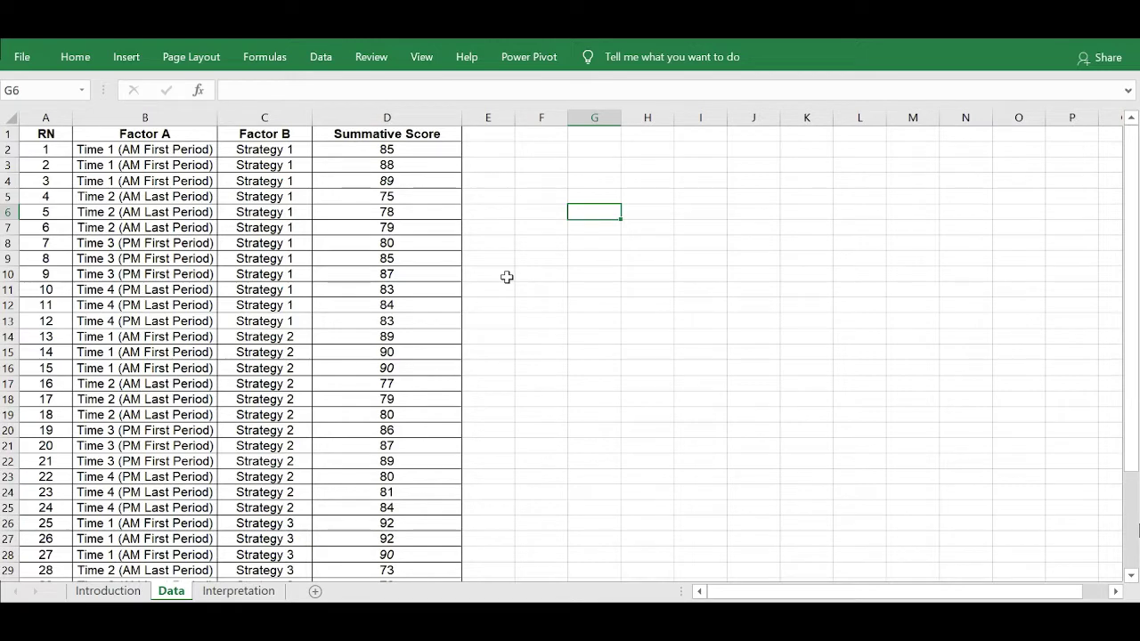
key("Up")
key("Up")
key("Up")
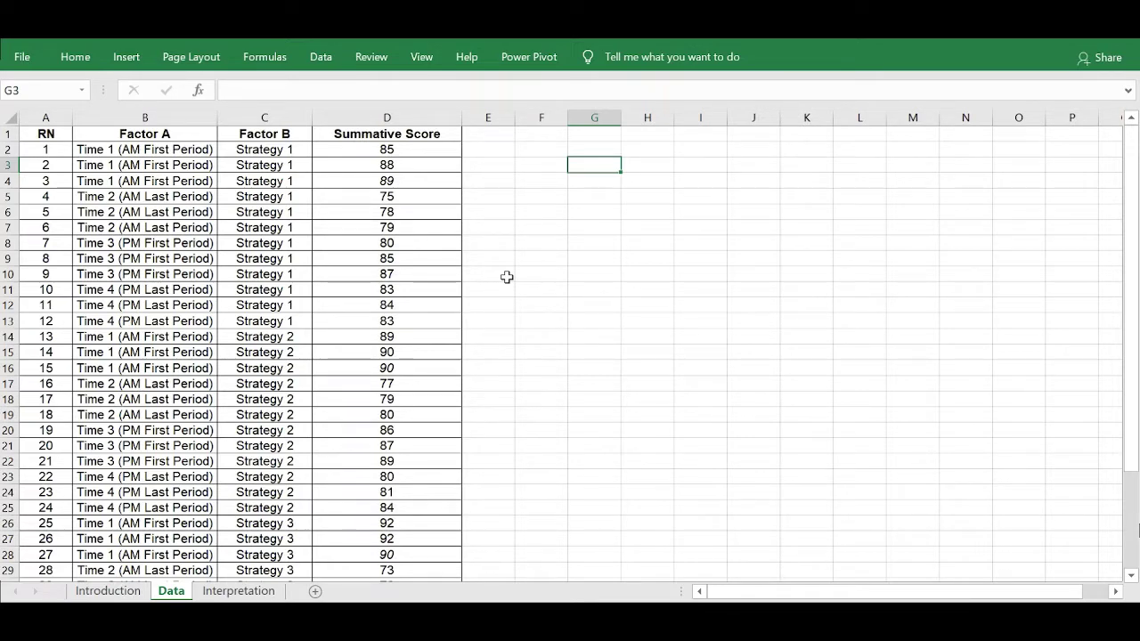
type("Time 1")
left_click(129, 153)
key("ctrl+c")
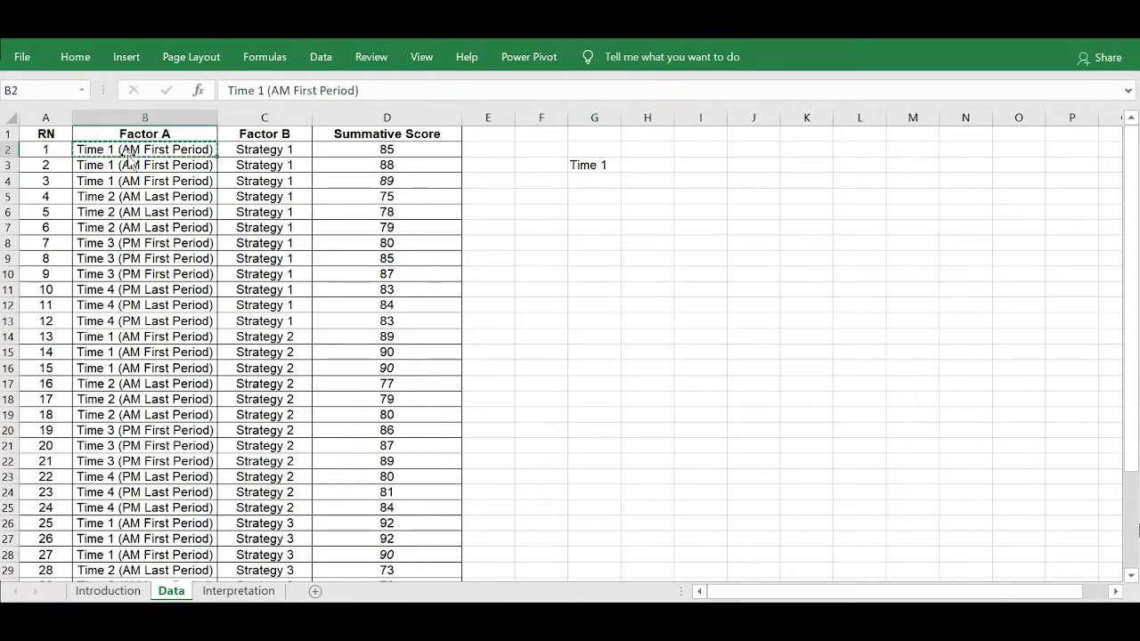
left_click(587, 164)
key("ctrl+v")
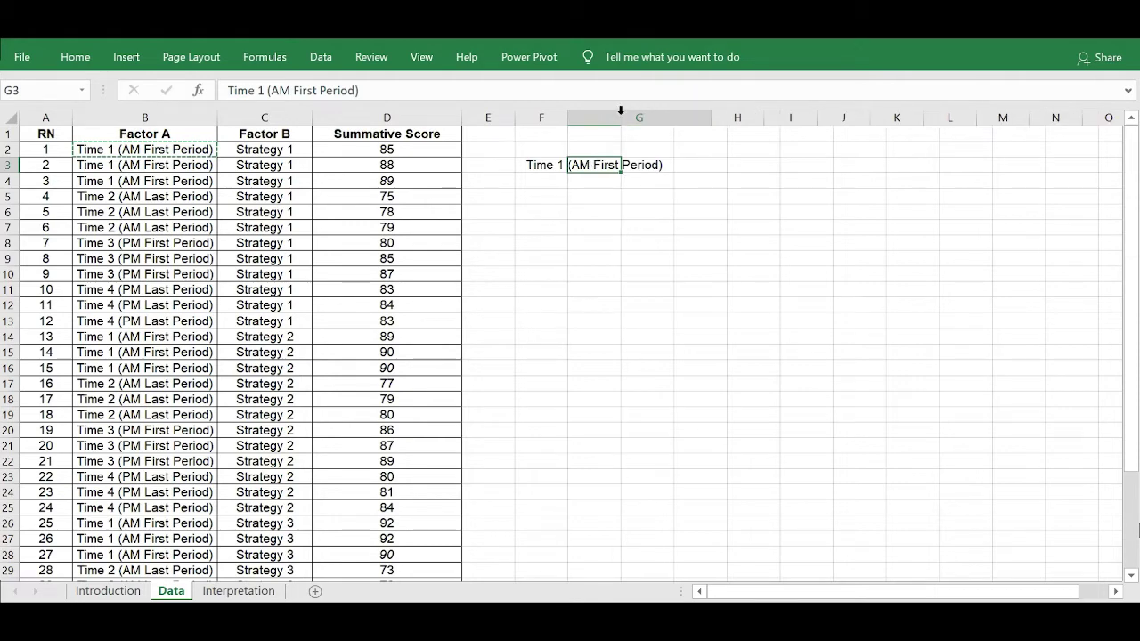
double_click(621, 115)
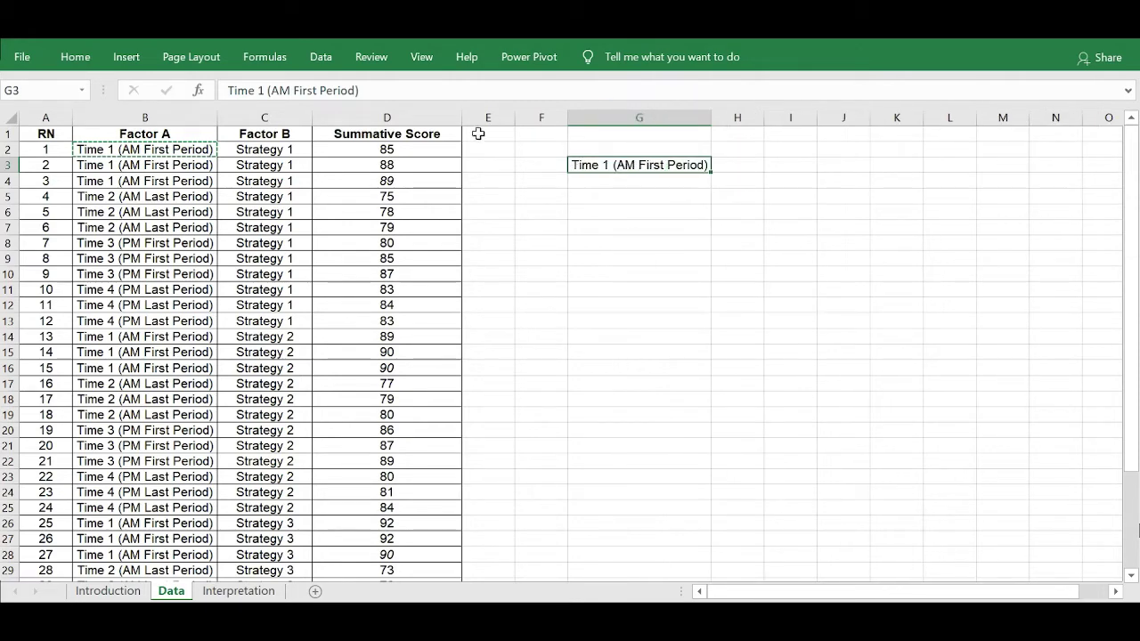
- Copy the "Strategy 1" and "Strategy 2" labels from Factor B into cells H2 and I2 as column headings
left_click(274, 152)
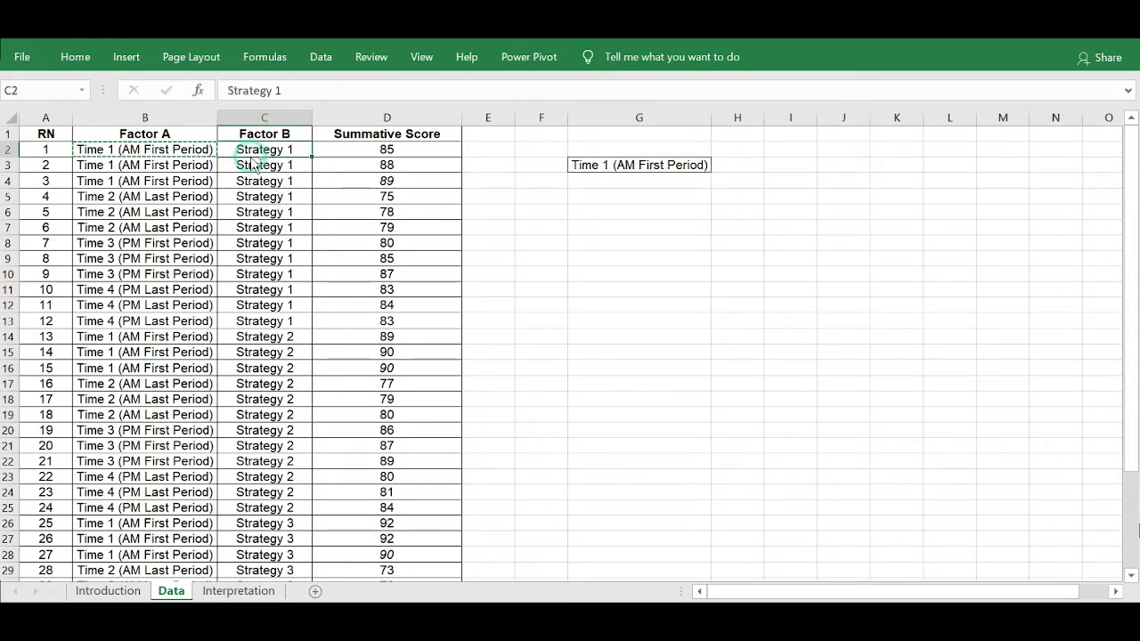
key("ctrl+c")
left_click(724, 149)
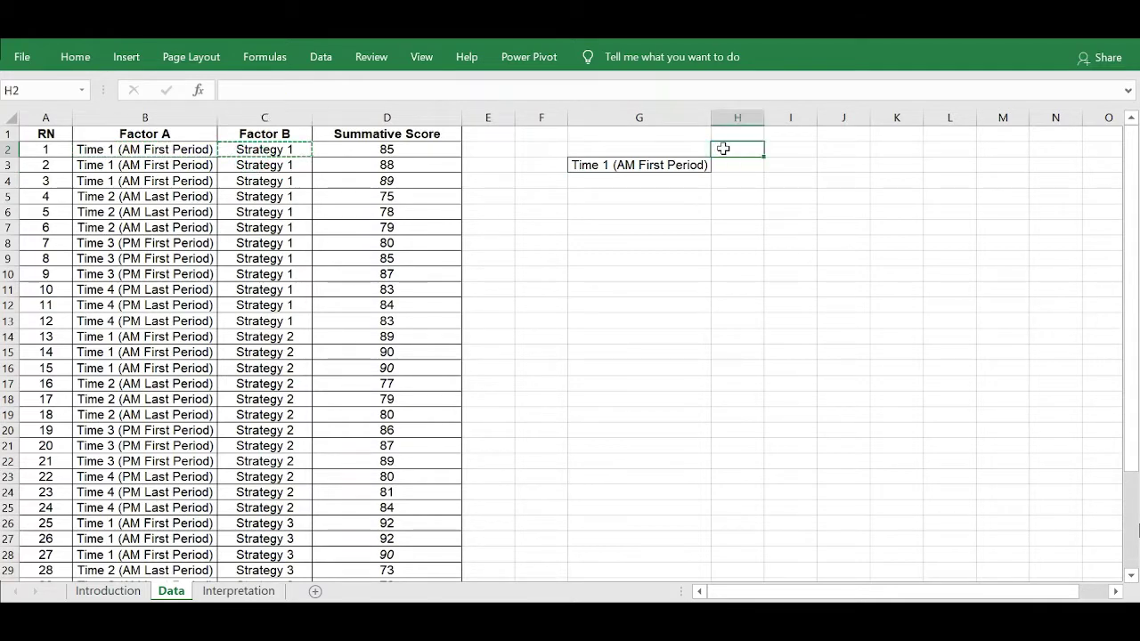
key("ctrl+v")
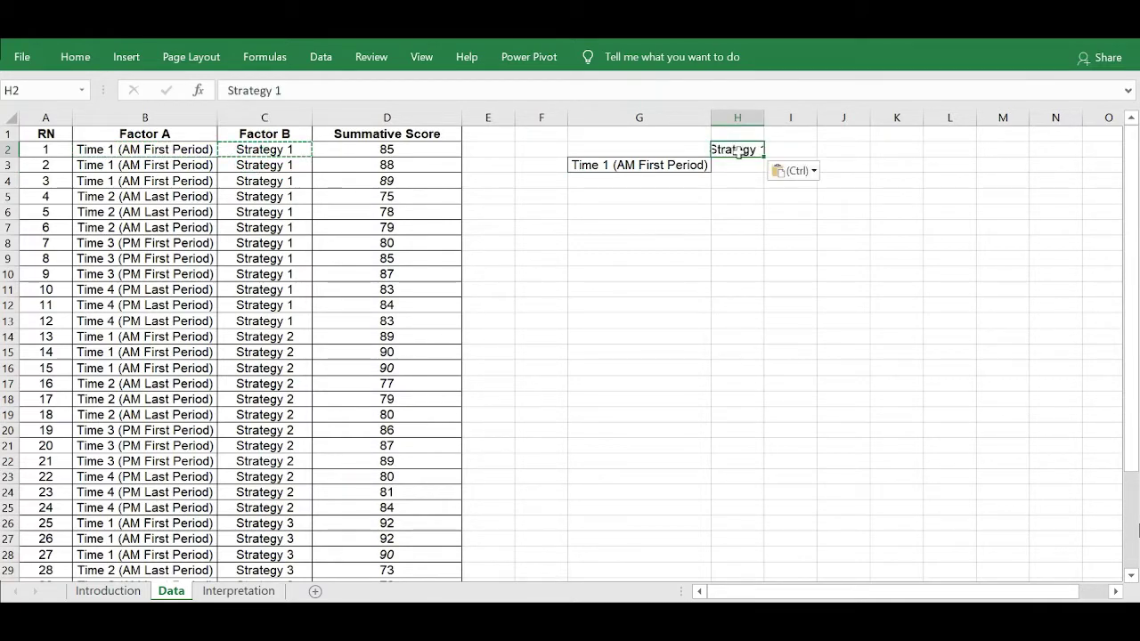
left_click(285, 347)
key("ctrl+c")
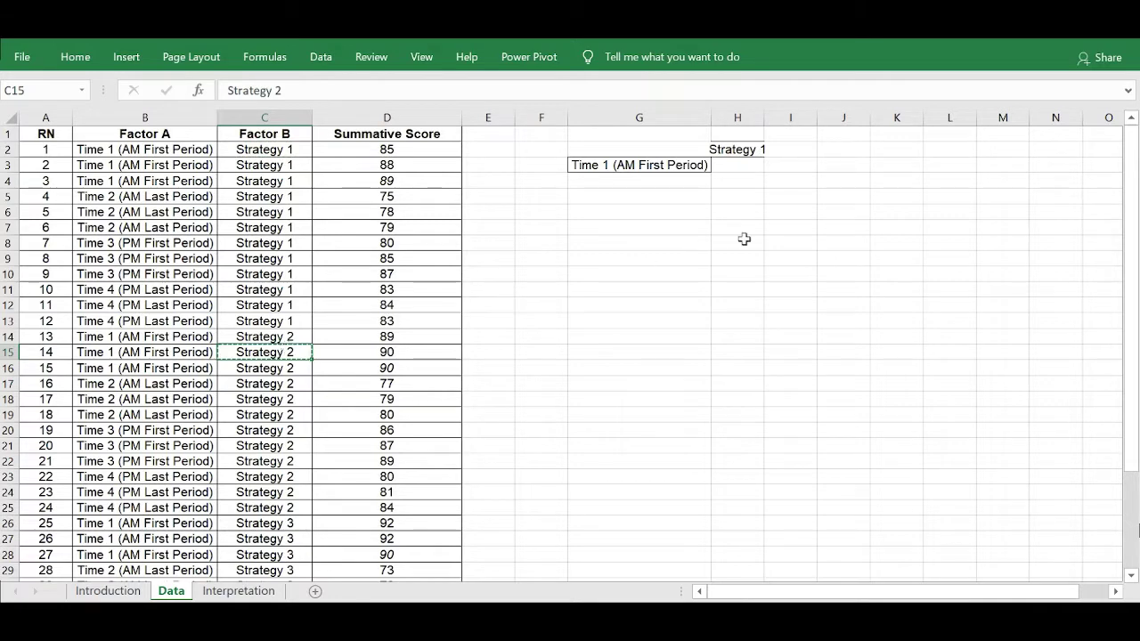
left_click(796, 153)
key("ctrl+v")
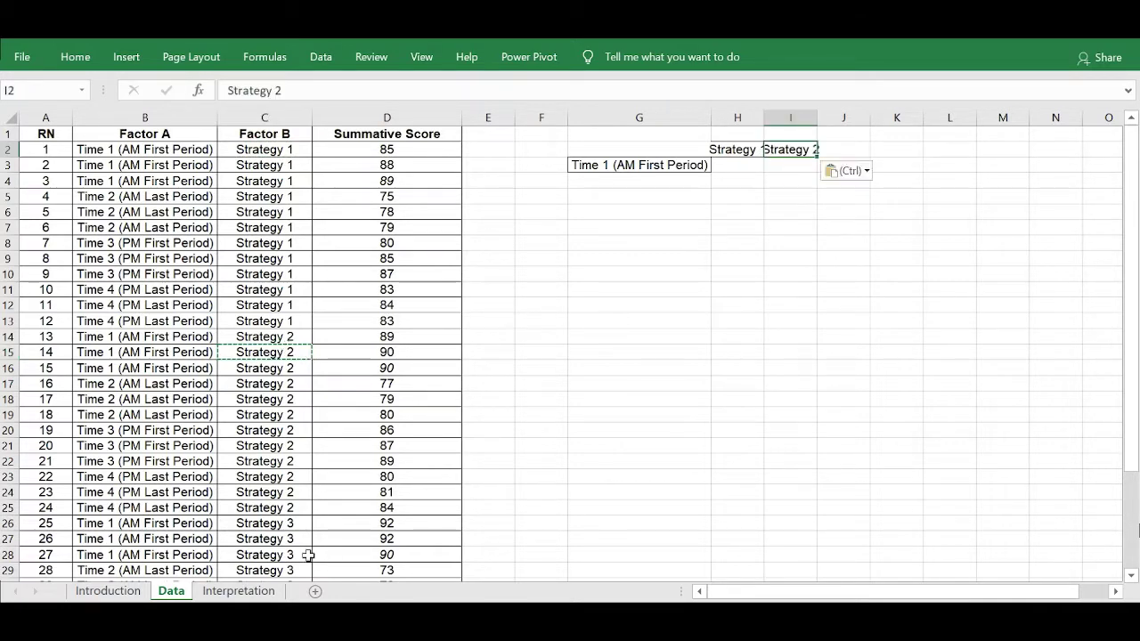
- Copy the "Strategy 3" label from Factor B into cell J2 and fit columns H to J to their headings
left_click(285, 537)
key("ctrl+c")
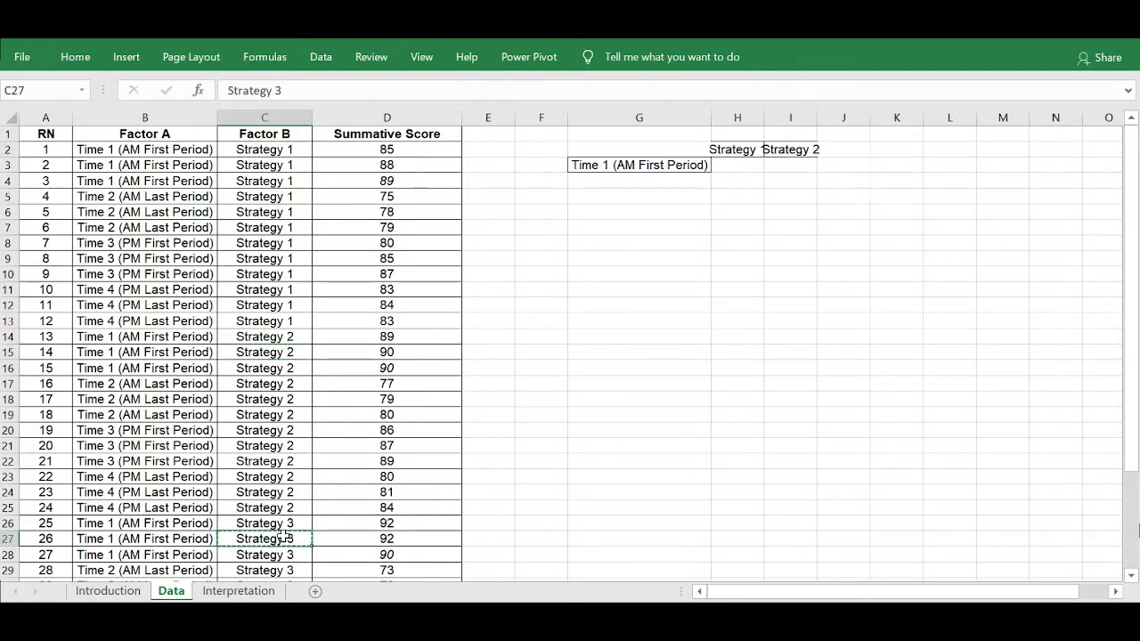
left_click(848, 149)
key("ctrl+v")
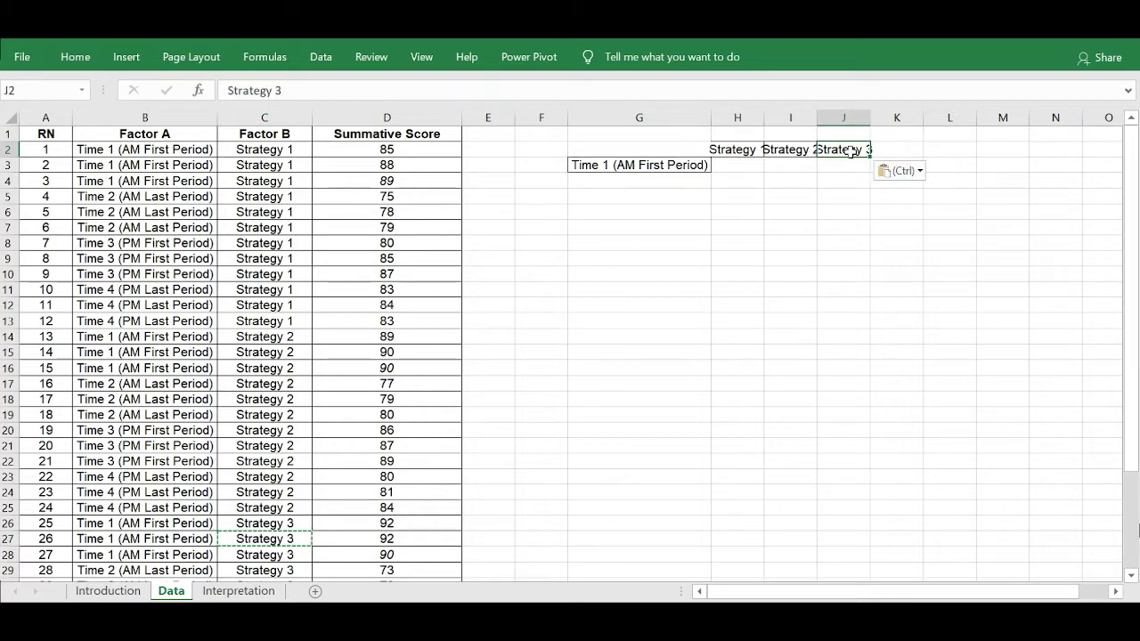
left_click_drag(738, 118, 847, 116)
double_click(870, 118)
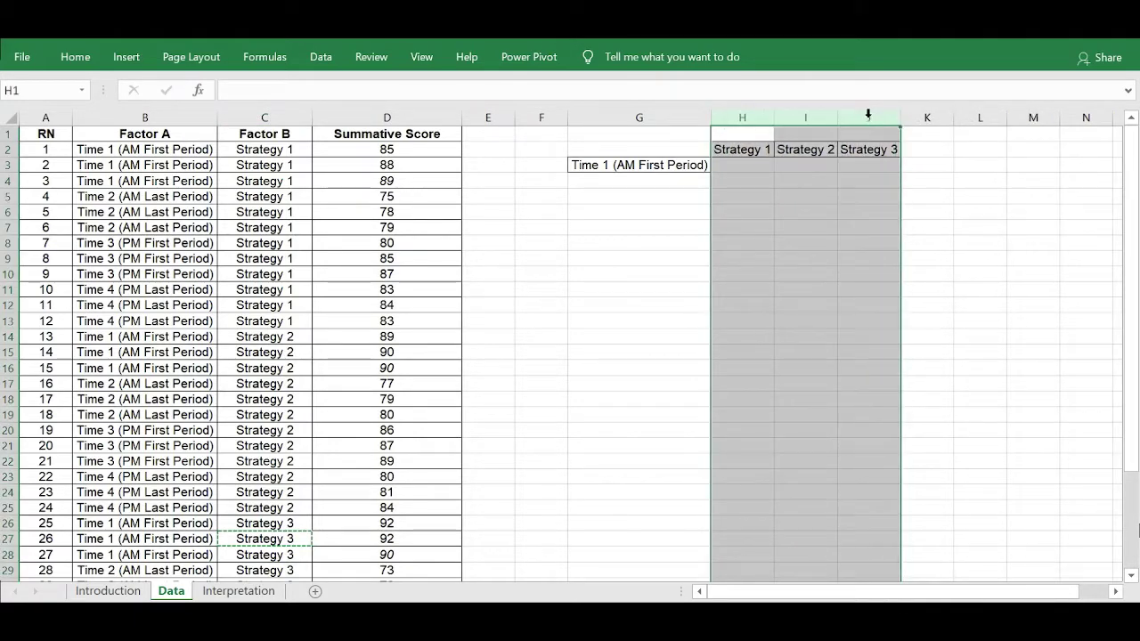
- Copy the "Time 2 (AM Last Period)" and "Time 3 (PM First Period)" labels from Factor A into cells G4 and G5
left_click(643, 169)
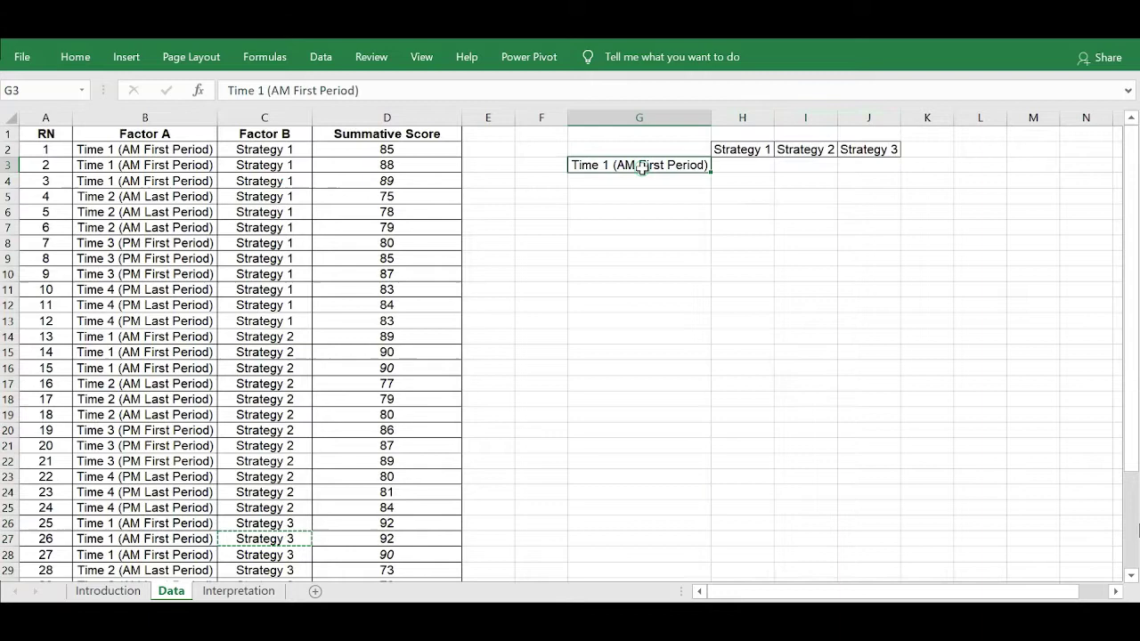
left_click(173, 212)
key("ctrl+c")
left_click(628, 181)
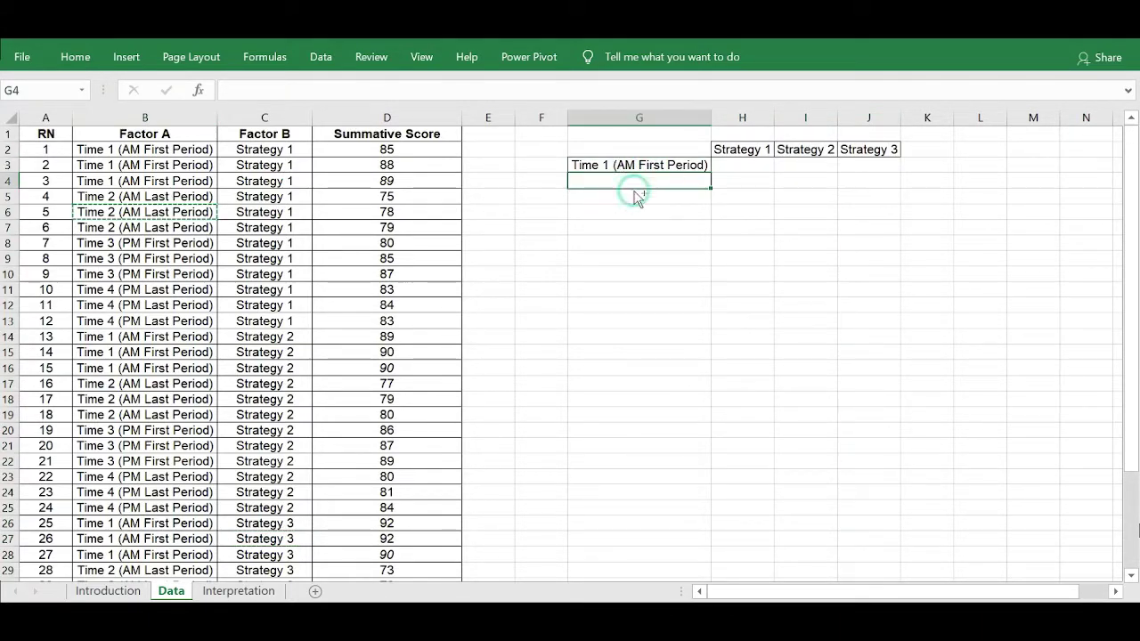
key("ctrl+v")
left_click(174, 243)
key("ctrl+c")
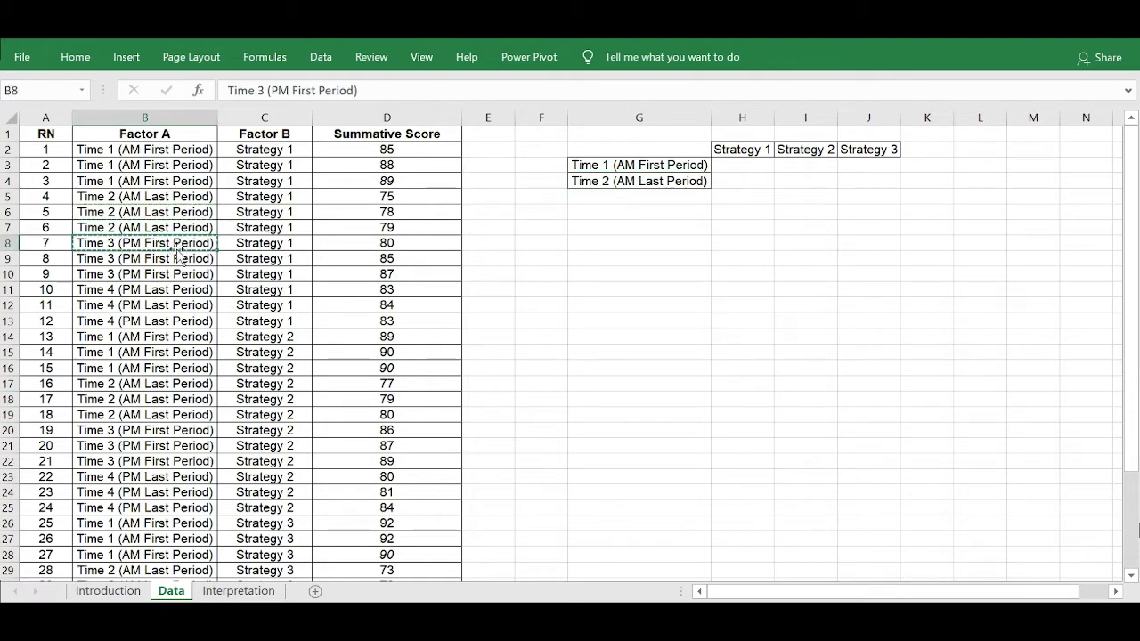
left_click(621, 194)
key("ctrl+v")
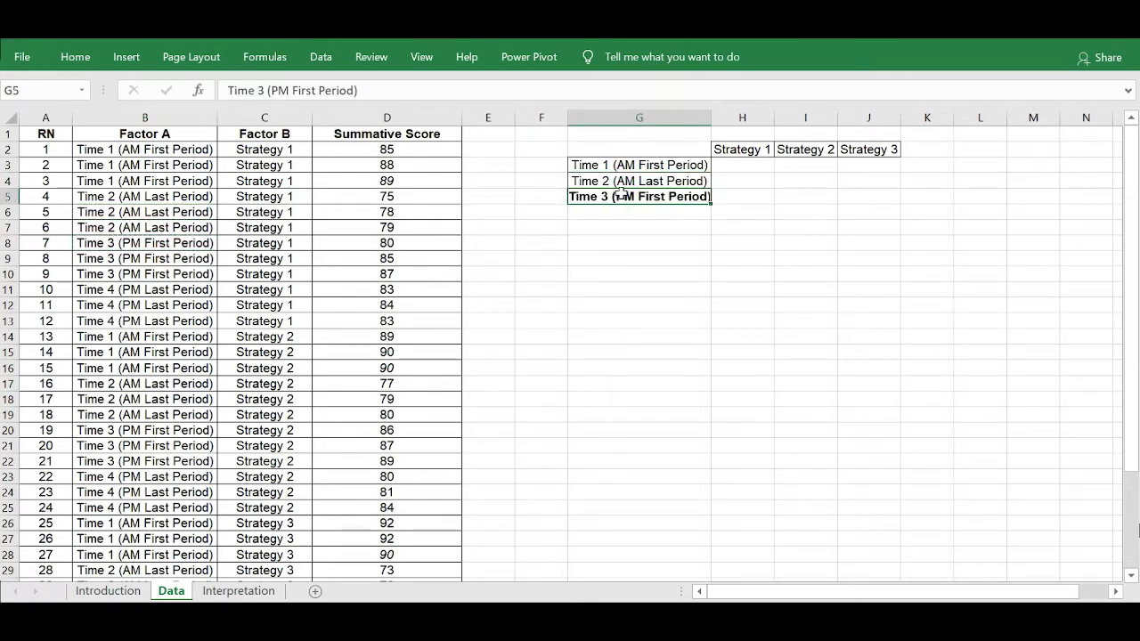
- Copy the "Time 4 (PM Last Period)" label from Factor A into cell G6 as the last row label
left_click(93, 317)
key("ctrl+c")
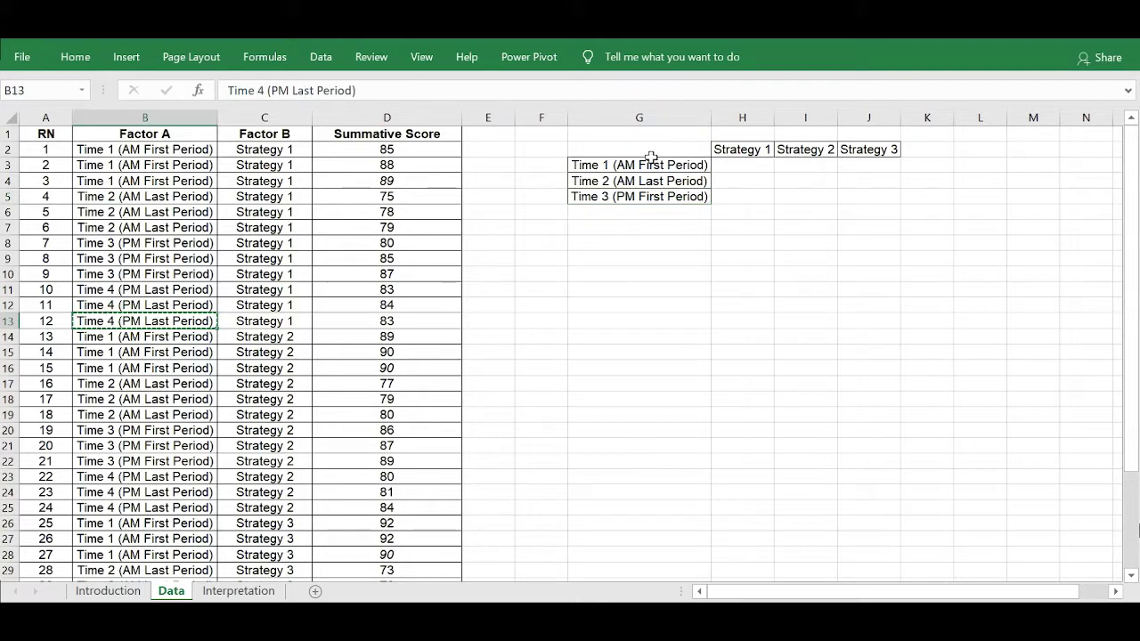
left_click(630, 213)
key("ctrl+v")
key("Left")
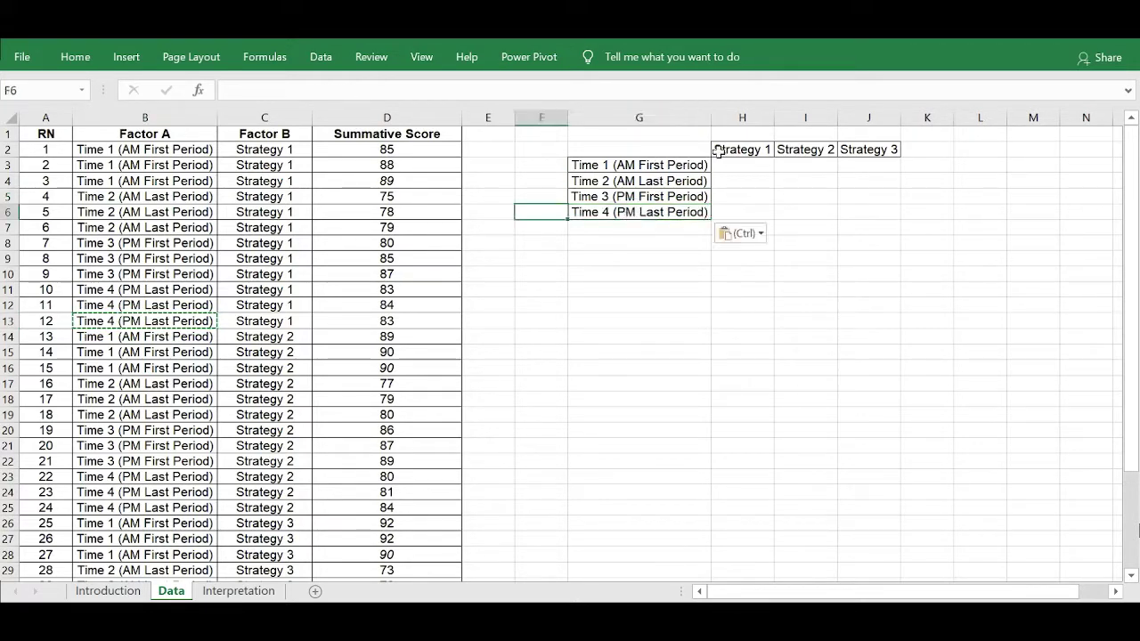
- Widen the Factor A and Factor B columns slightly in the data table
left_click_drag(667, 150, 852, 210)
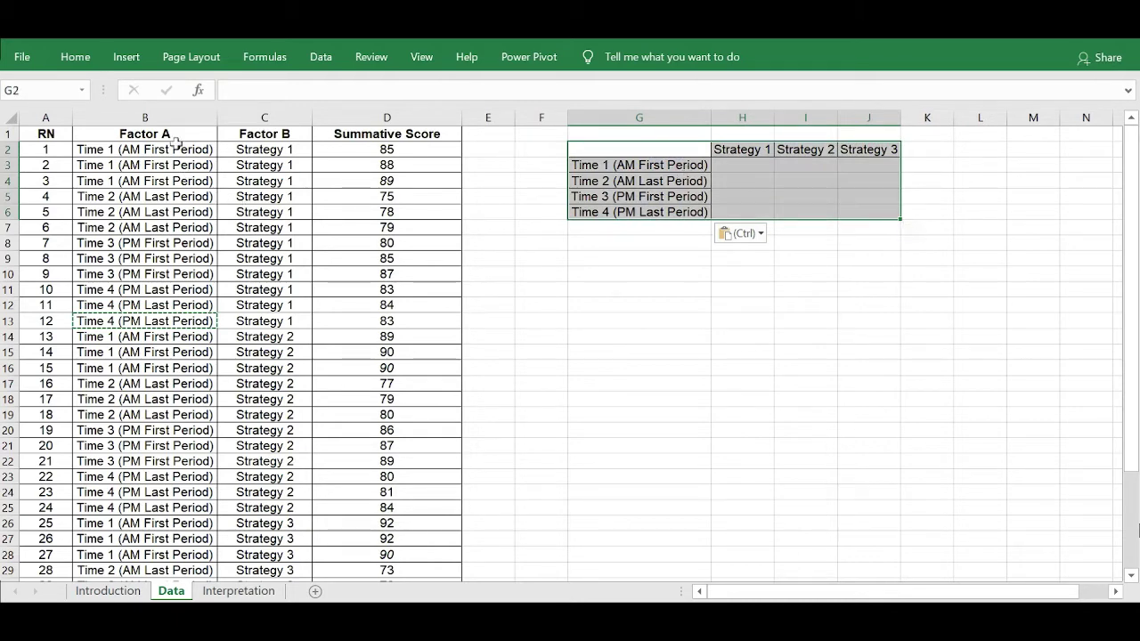
left_click_drag(213, 118, 221, 119)
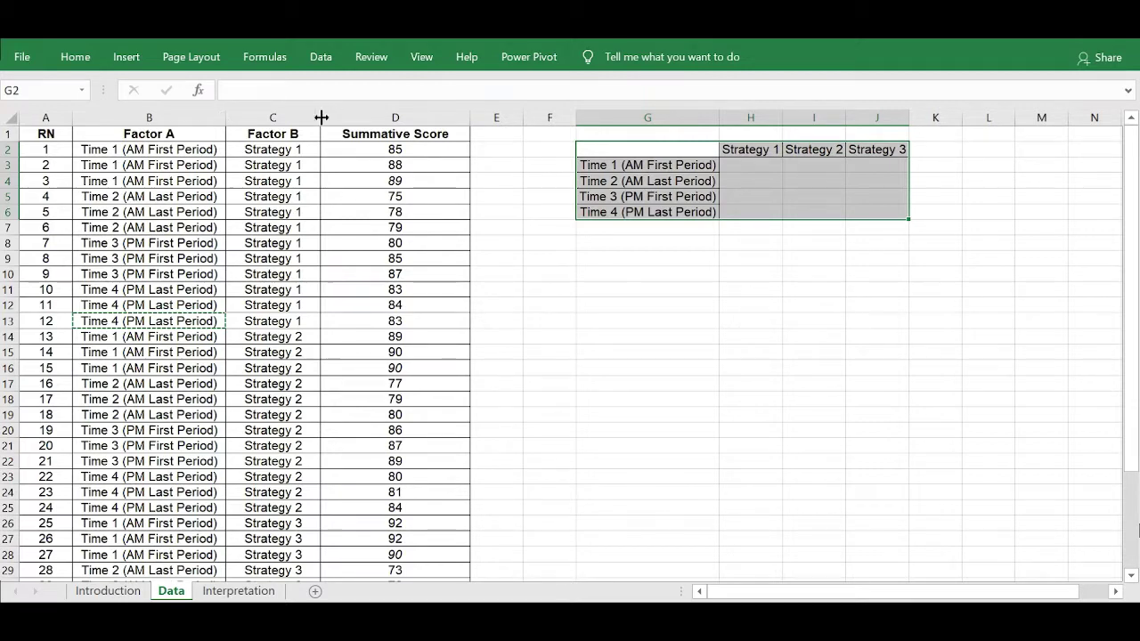
left_click_drag(320, 118, 339, 118)
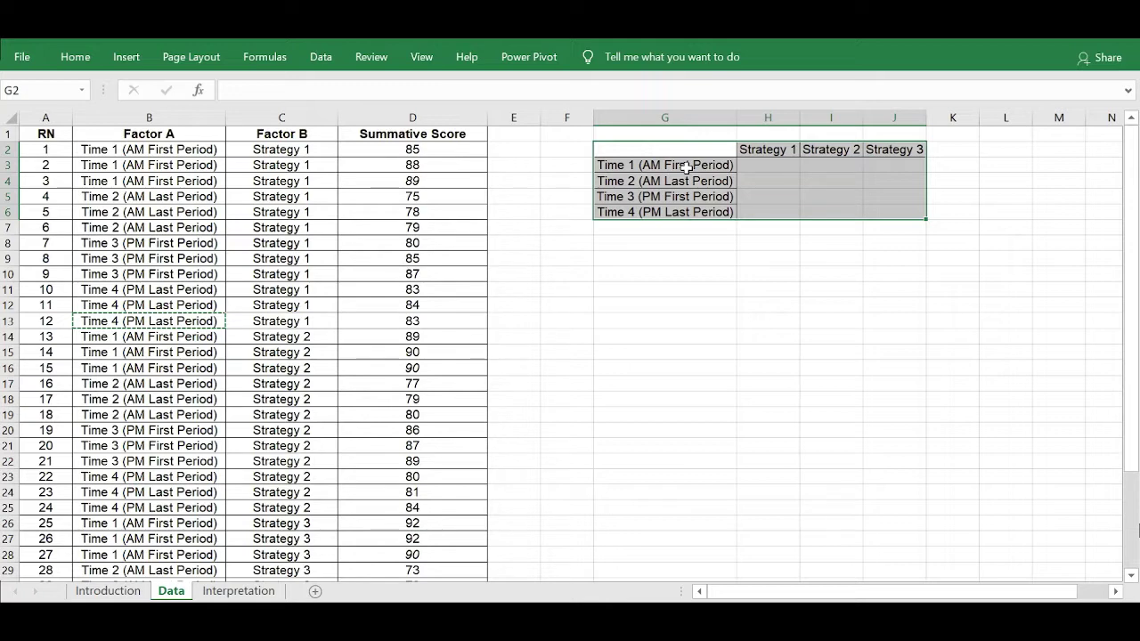
- Examine how the Strategy 1 heading pairs with each time-period row label in the new table
left_click(766, 148)
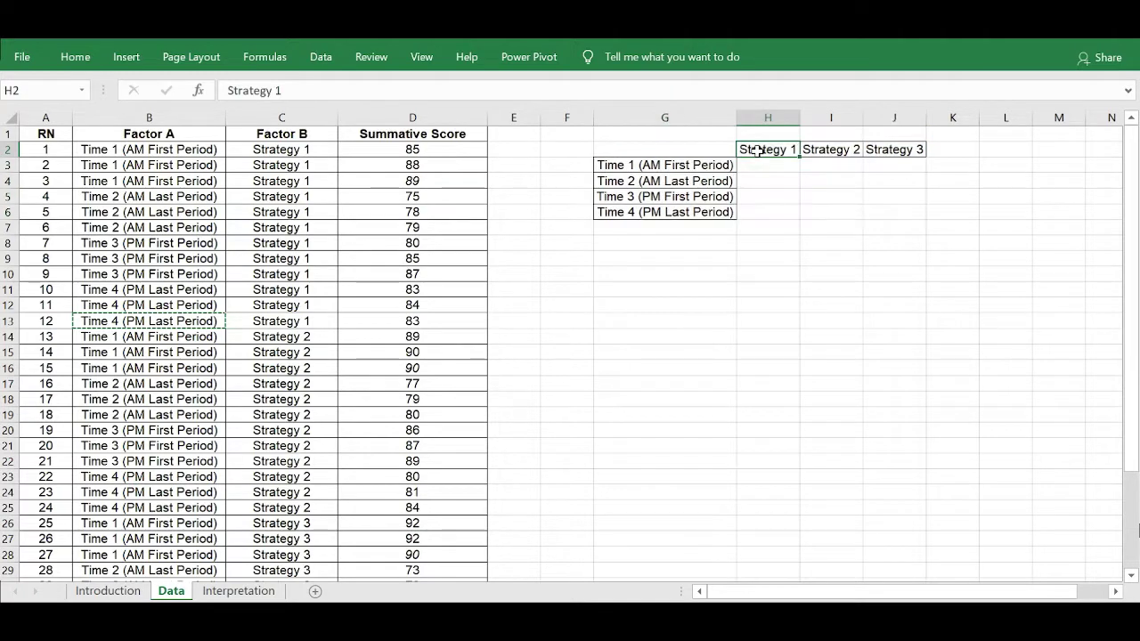
left_click(712, 181)
left_click(758, 149)
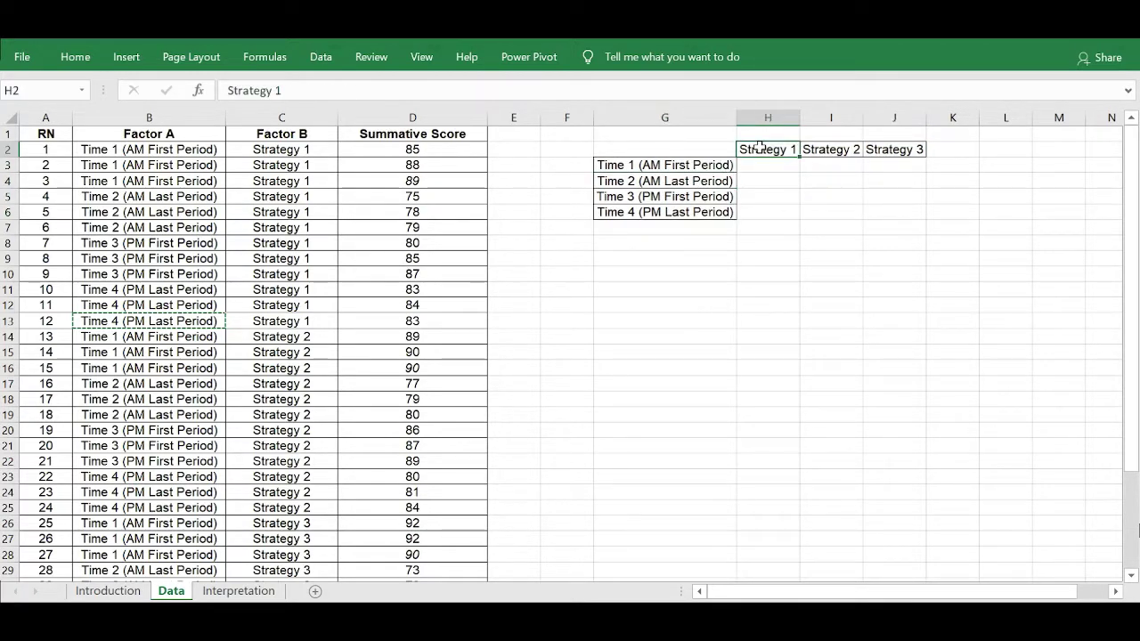
left_click(699, 197)
left_click(758, 149)
left_click(698, 216)
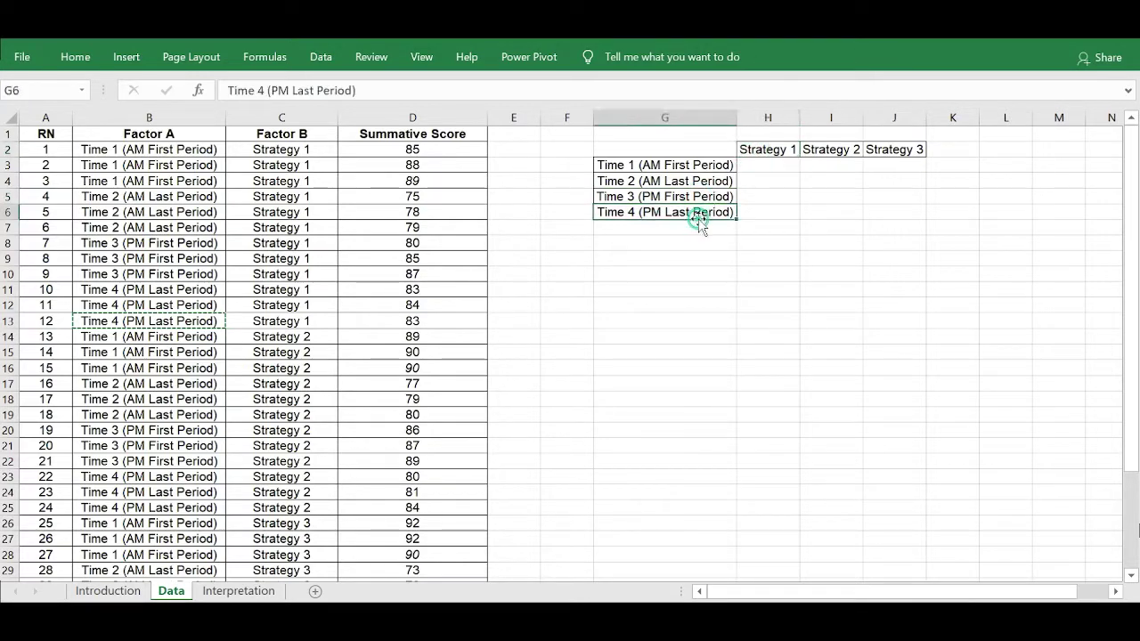
left_click(758, 149)
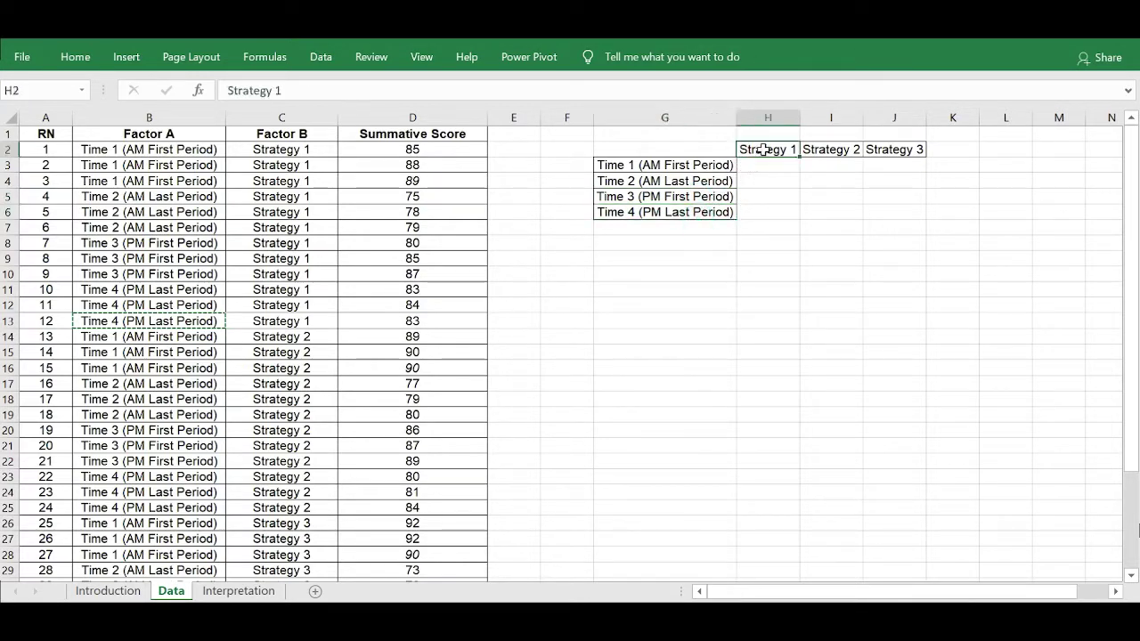
- Sort the data by Factor A from A to Z, expanding the selection to the adjacent columns
left_click(147, 119)
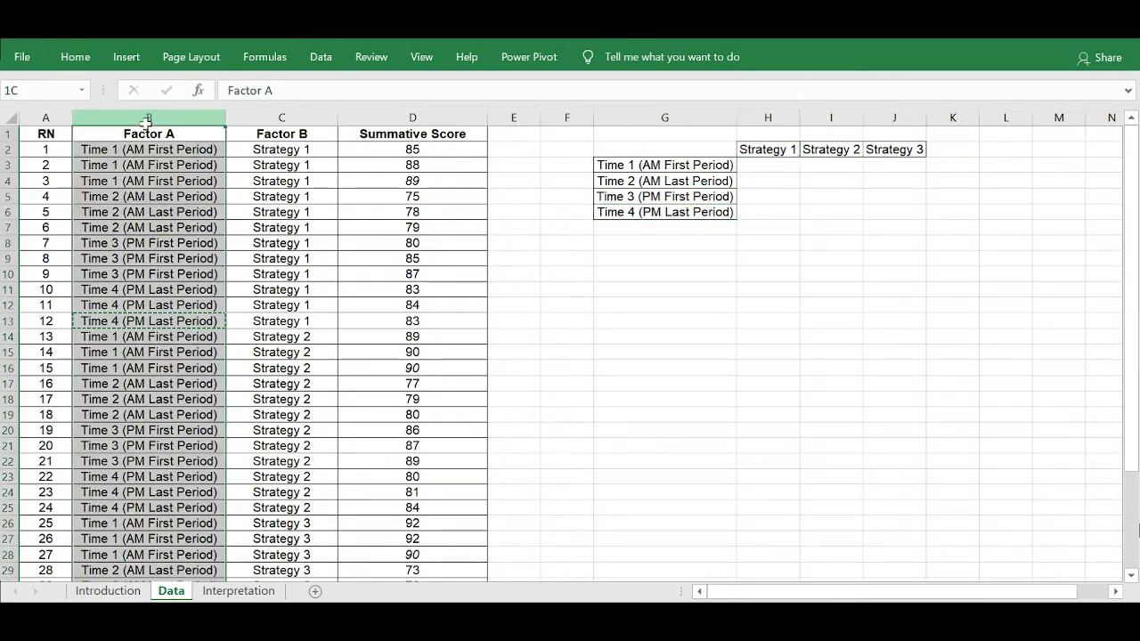
left_click(76, 62)
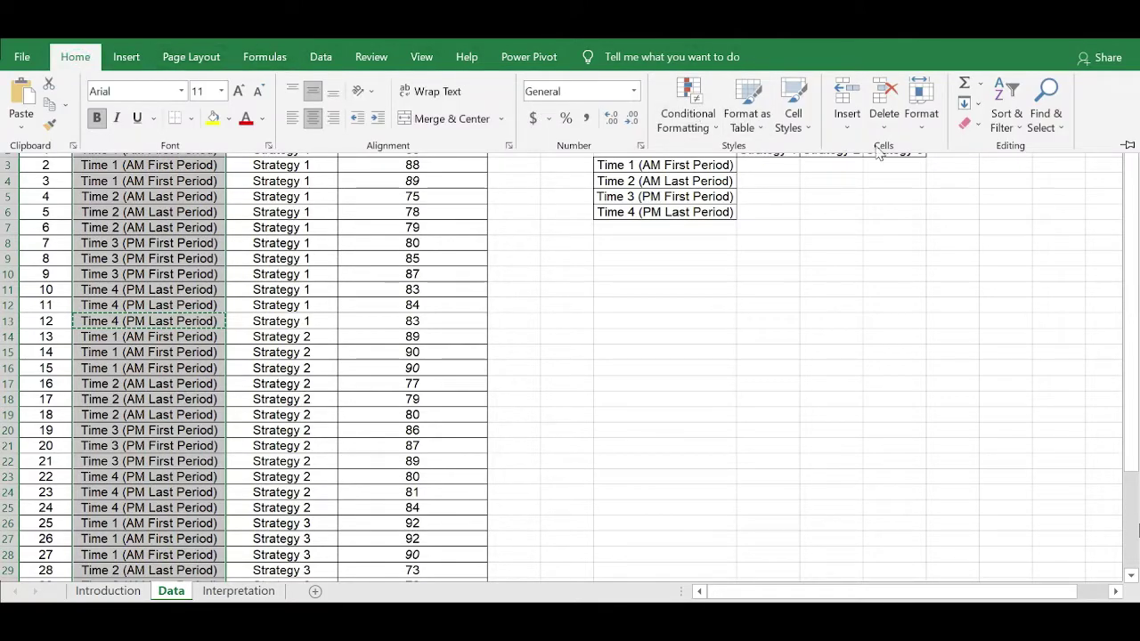
left_click(1008, 119)
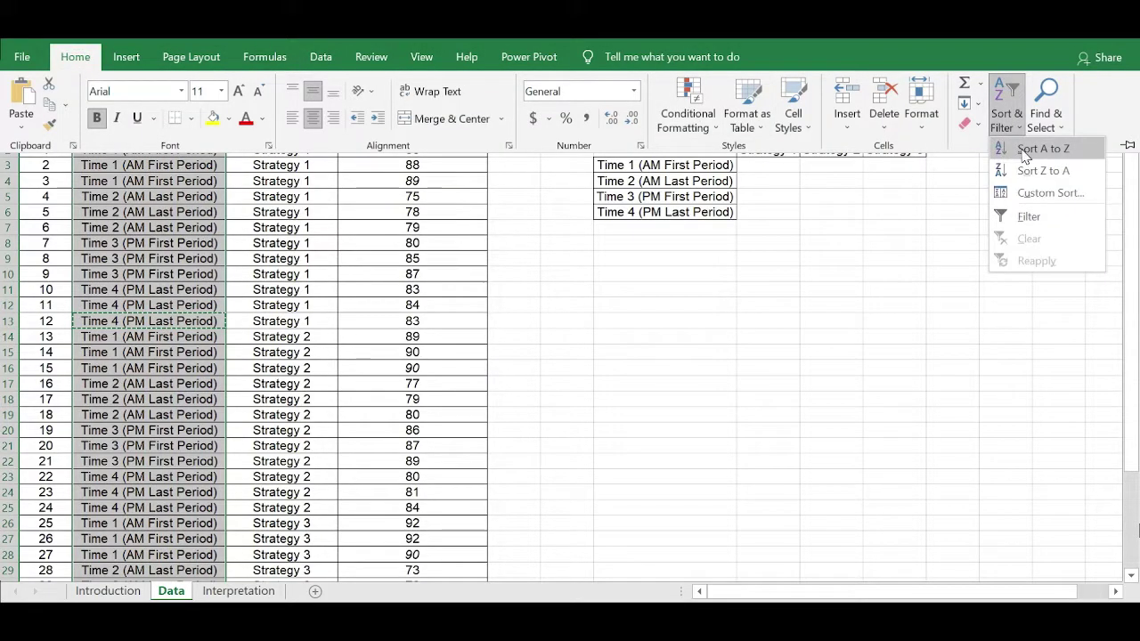
left_click(1026, 152)
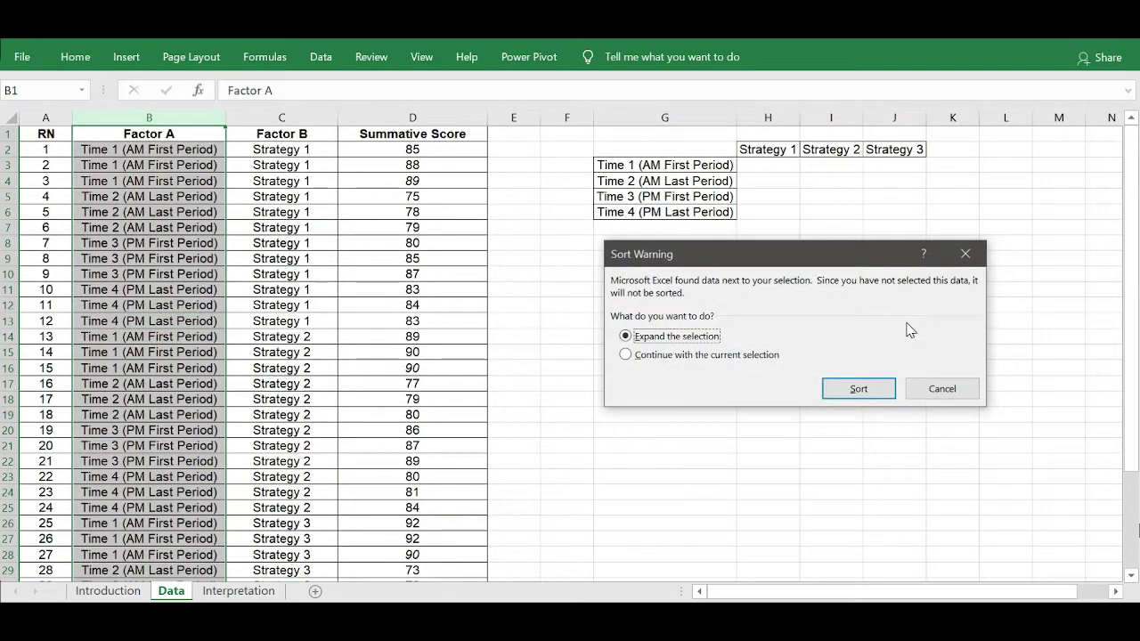
left_click(855, 388)
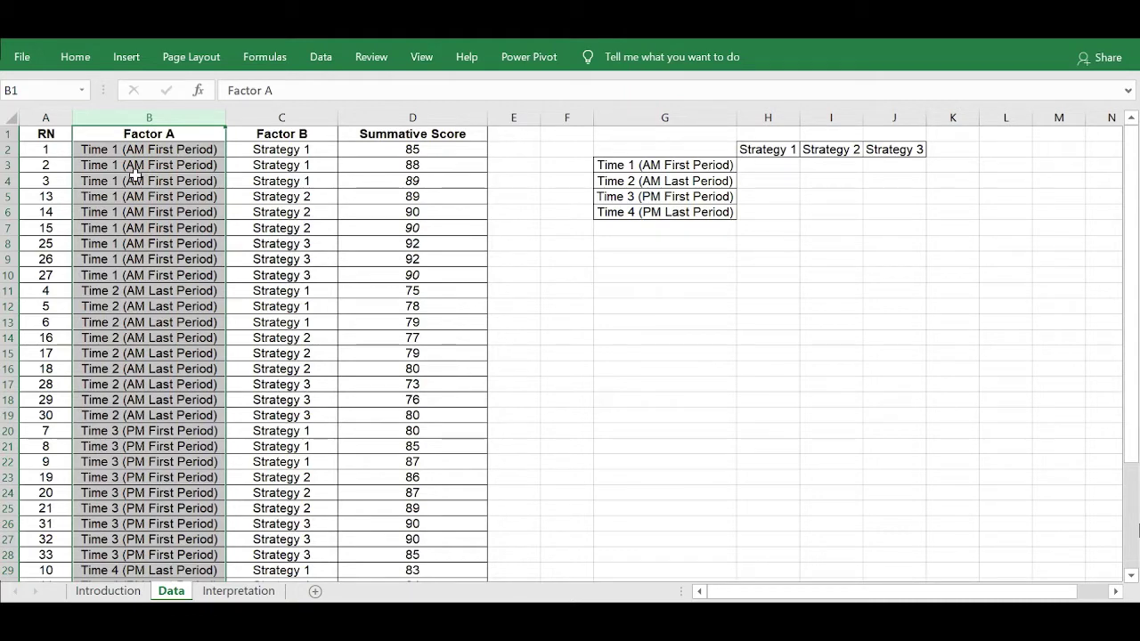
- Review the sorted Time 1 (AM First Period) records in Factor A and the scores under each strategy
left_click_drag(134, 152, 134, 278)
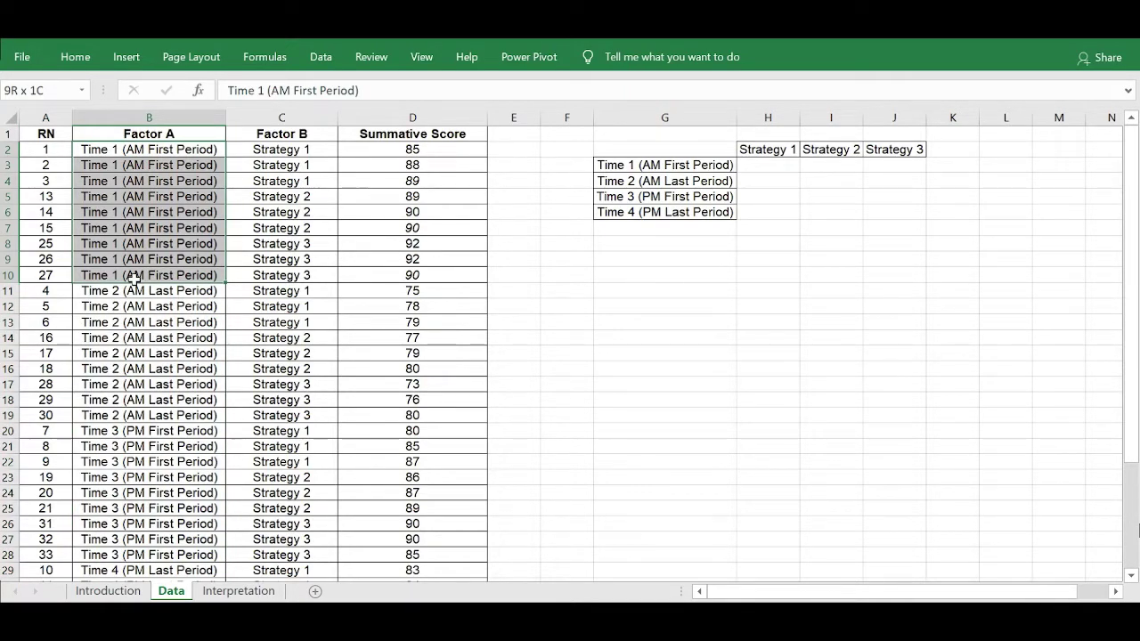
left_click_drag(134, 278, 200, 184)
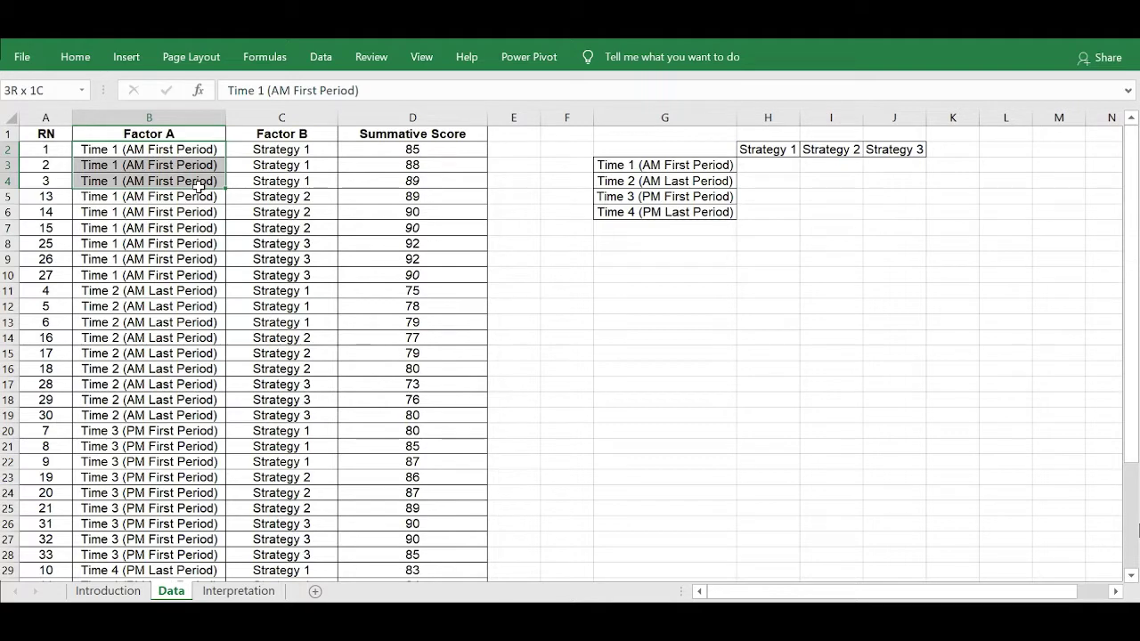
left_click_drag(200, 185, 203, 275)
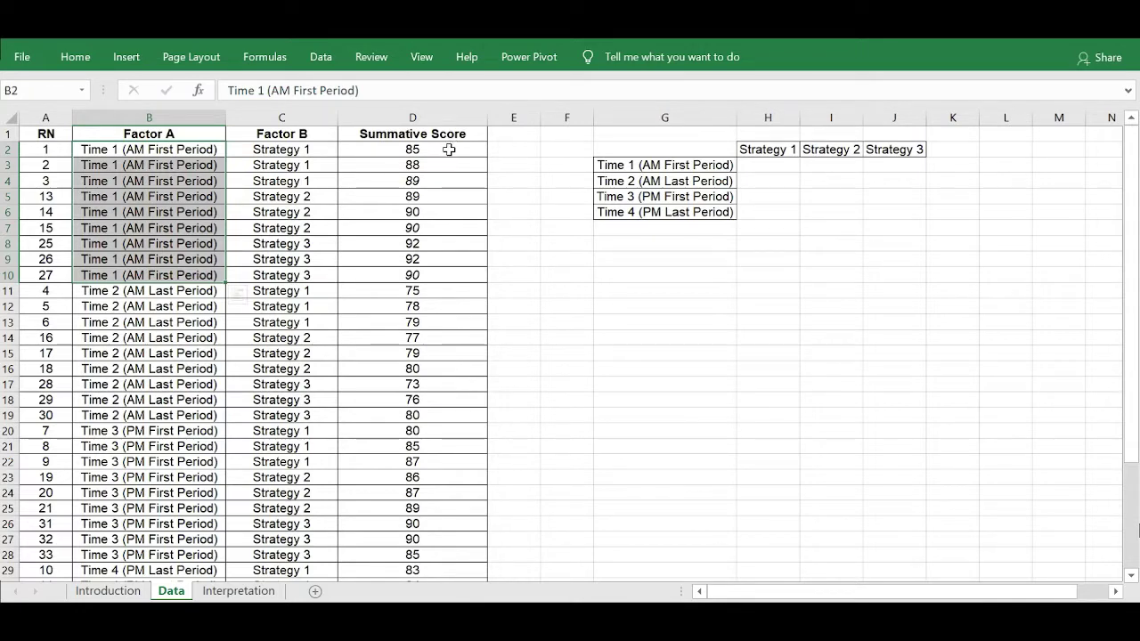
- Move the Time 2, Time 3 and Time 4 labels from G4:G6 down to start at G6, leaving three rows for Time 1
left_click_drag(676, 181, 710, 223)
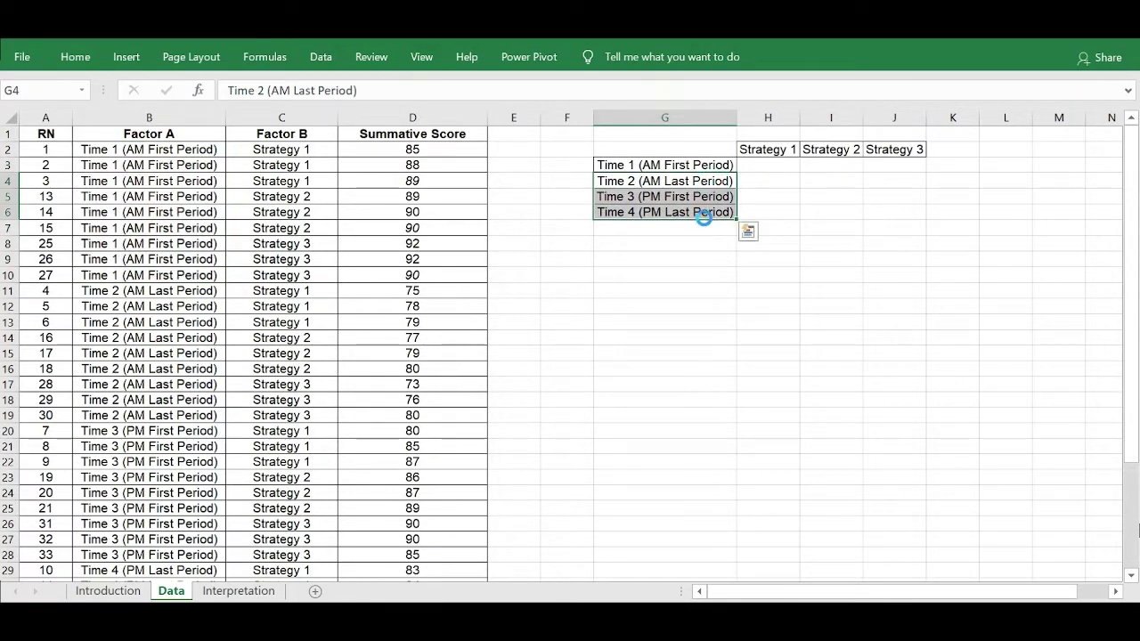
key("ctrl+c")
left_click(704, 197)
left_click(704, 218)
left_click(705, 225)
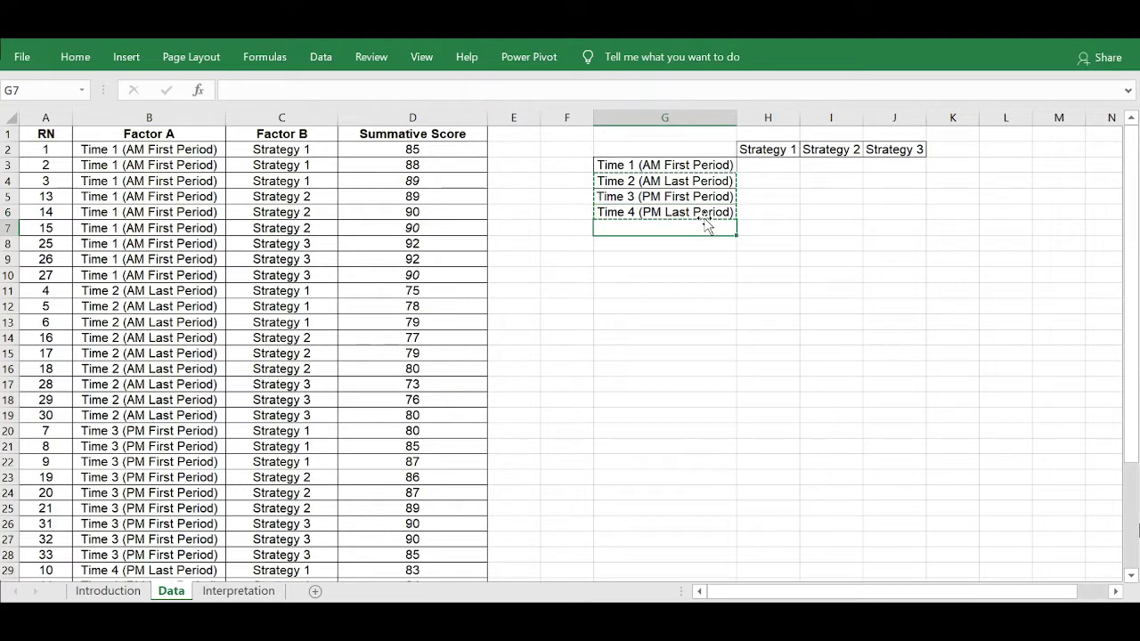
key("ctrl+v")
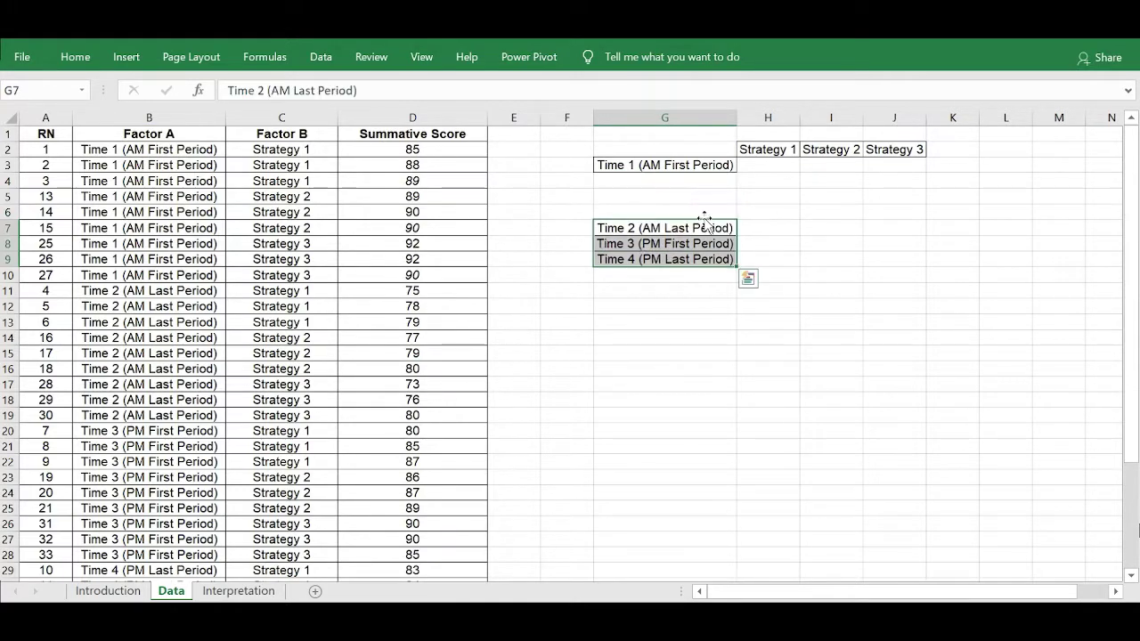
key("ctrl+z")
left_click(704, 218)
key("ctrl+v")
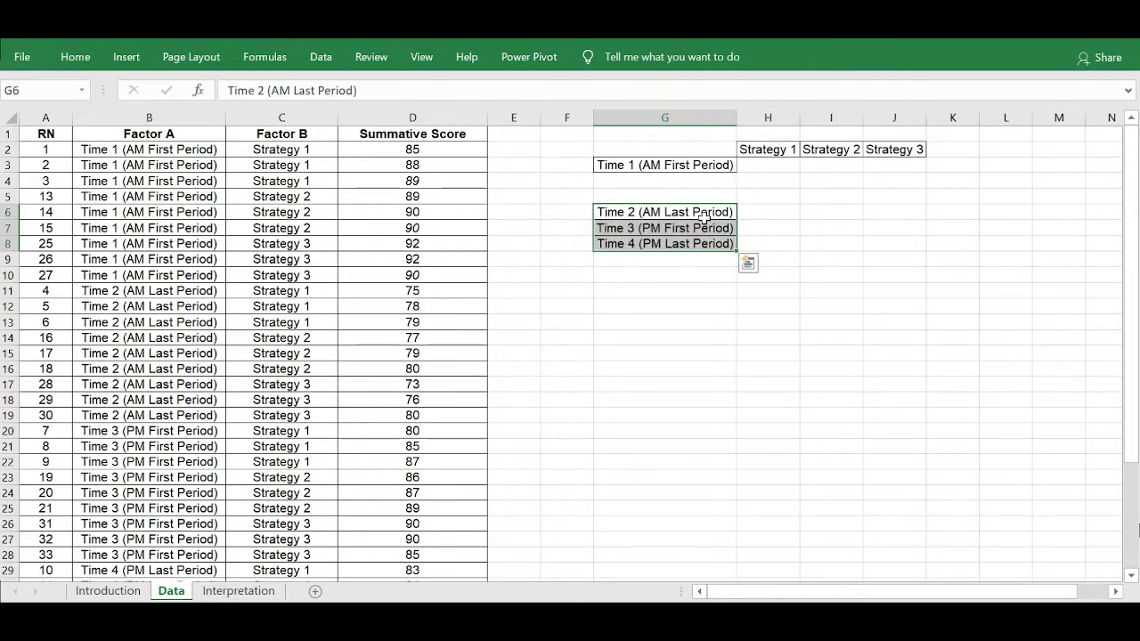
- Move the Time 3 and Time 4 labels down to start at G9, leaving three rows for Time 2
key("Down")
key("Down")
key("ctrl+shift+Down")
key("ctrl+c")
key("ctrl+BackSpace")
left_click(706, 225)
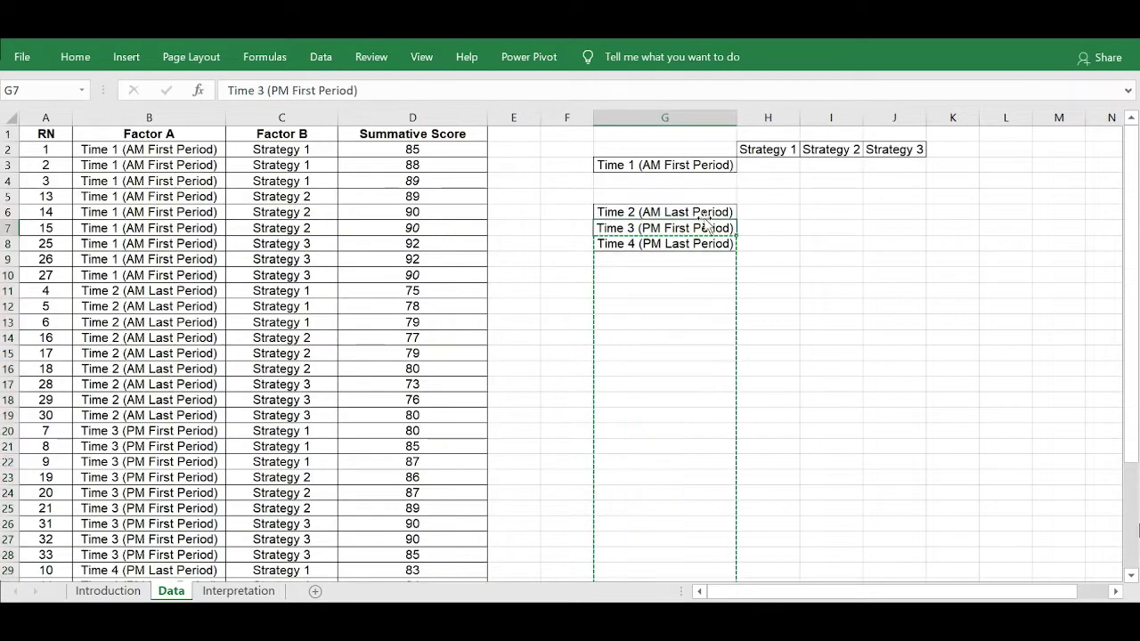
key("Down")
key("ctrl+v")
- Move the Time 4 (PM Last Period) label down to G12, leaving three rows for Time 3
key("ctrl+c")
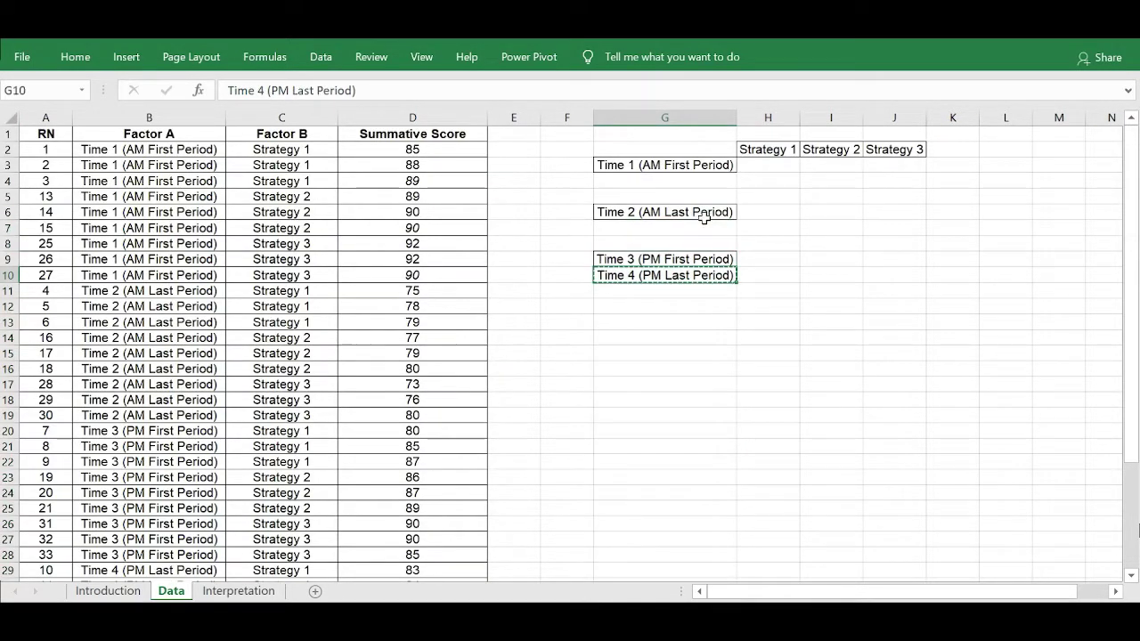
key("Down")
key("Down")
key("ctrl+v")
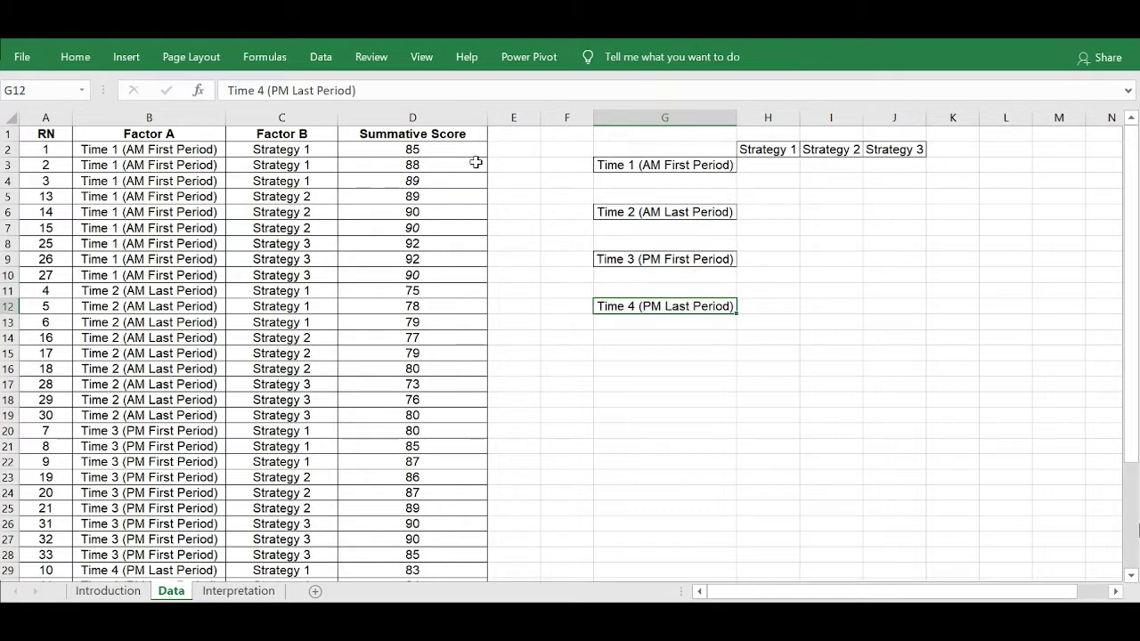
- Move the Time 1, Strategy 1 scores 85, 88 and 89 from D2:D4 into H3:H5
left_click_drag(404, 149, 405, 185)
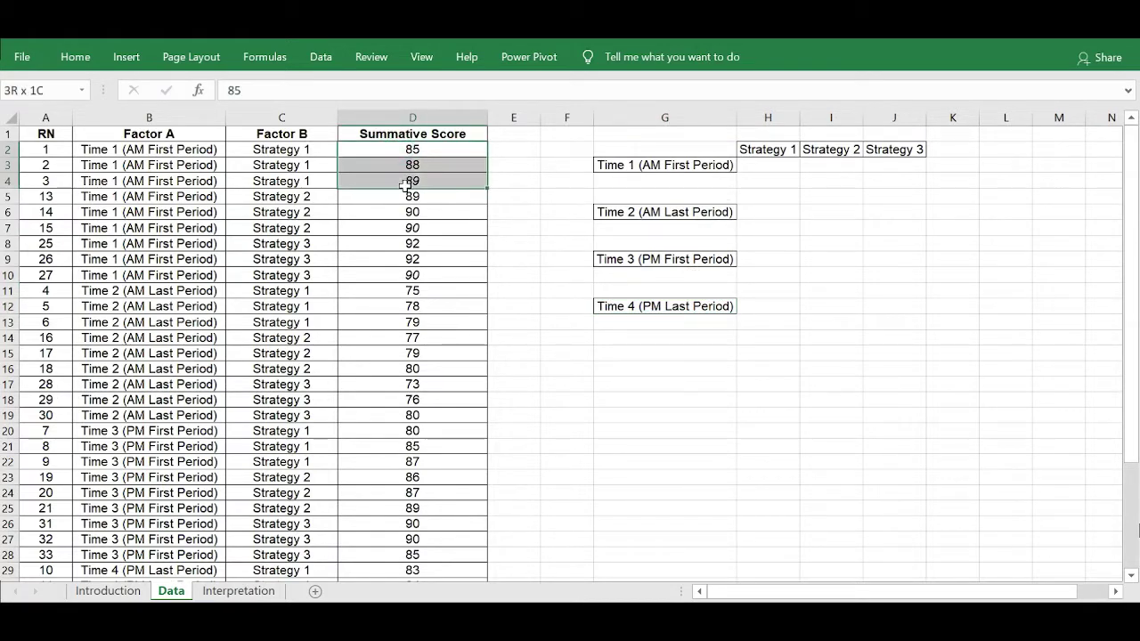
key("ctrl+c")
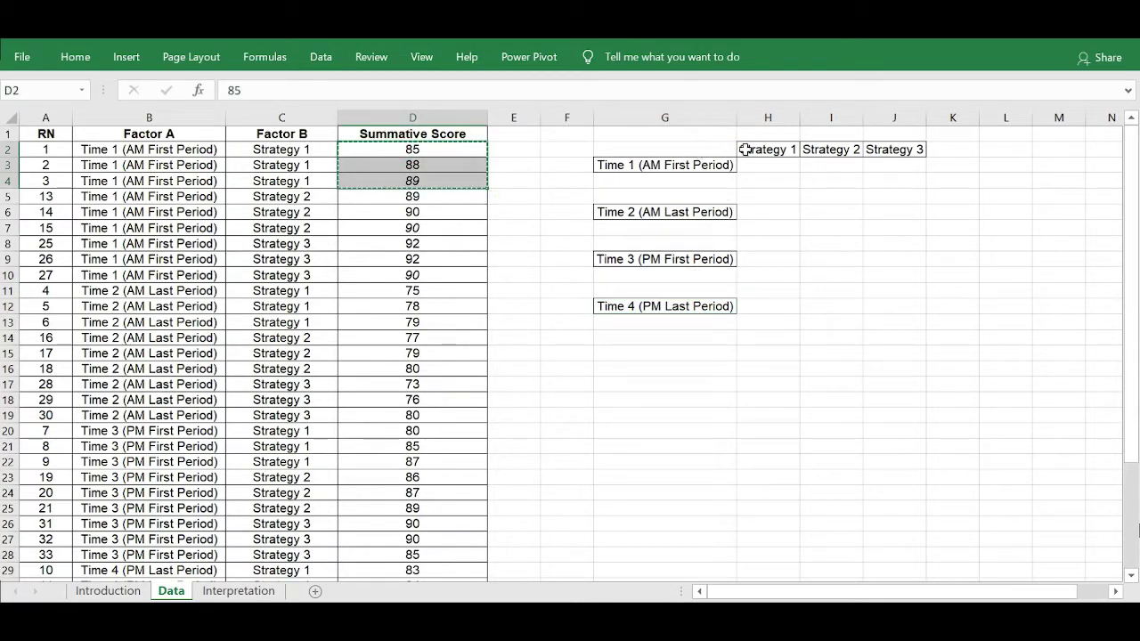
left_click(754, 163)
key("ctrl+v")
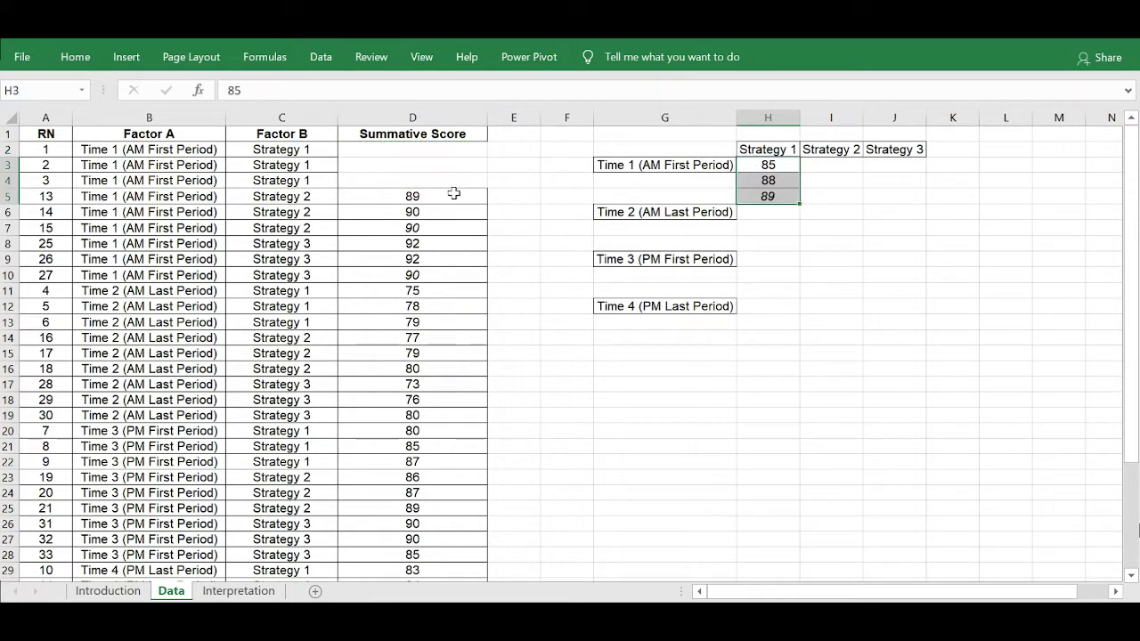
- Move the Time 1, Strategy 2 scores 89, 90 and 90 from D5:D7 into I3:I5
left_click_drag(452, 194, 463, 228)
key("ctrl+x")
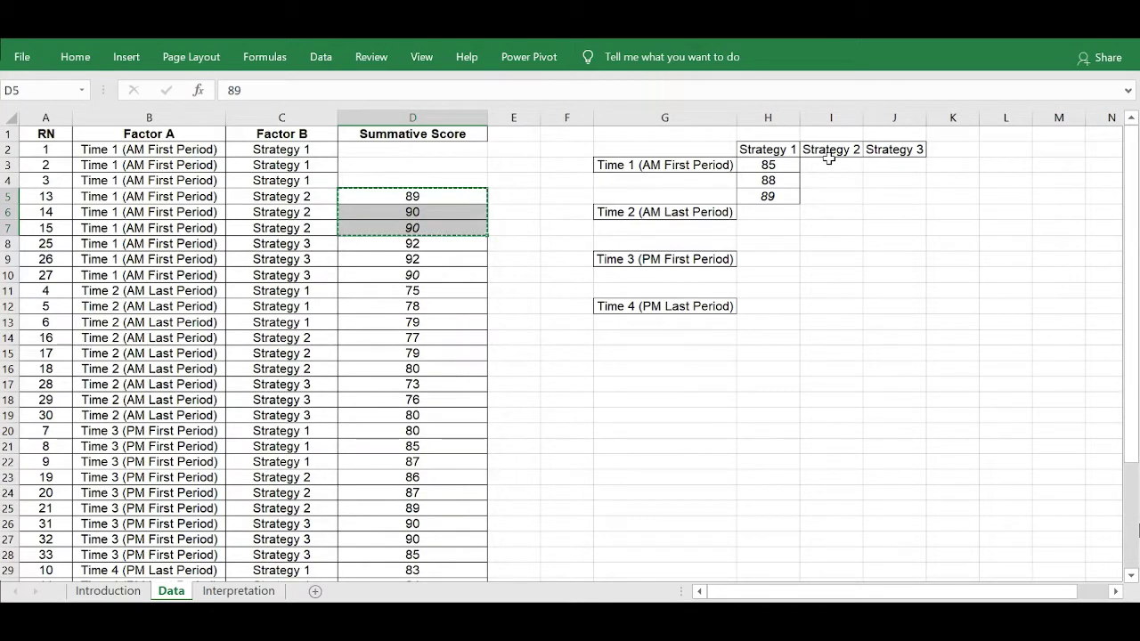
left_click(830, 162)
key("ctrl+v")
- Move the Time 1, Strategy 3 scores 92, 92 and 90 from D8:D10 into J3:J5
left_click_drag(422, 236, 433, 273)
key("ctrl+x")
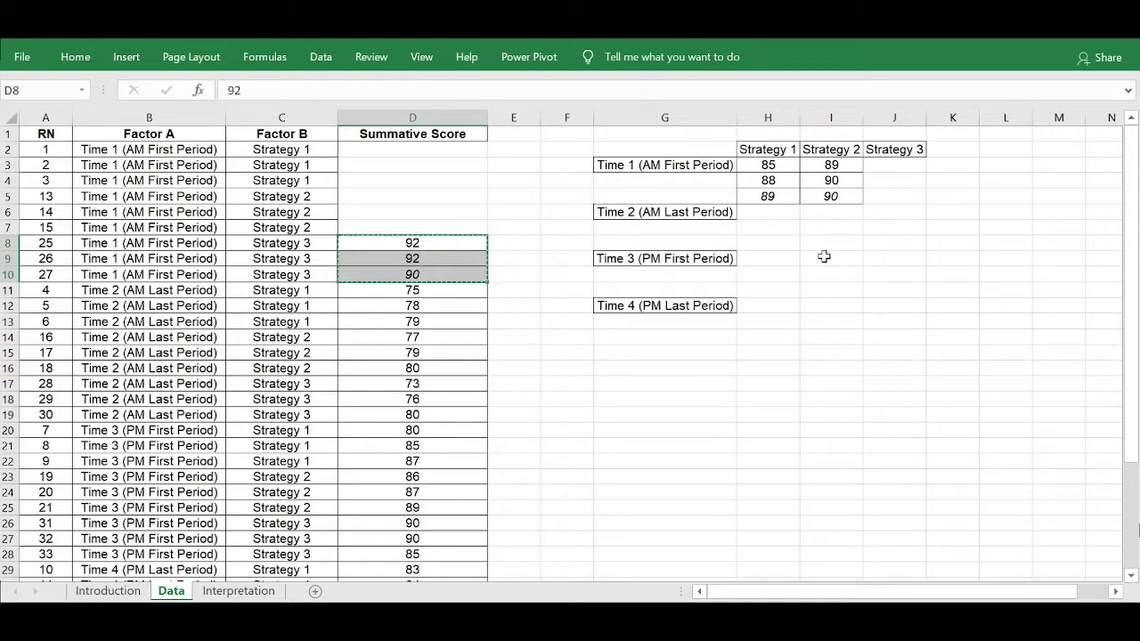
left_click(897, 163)
key("ctrl+v")
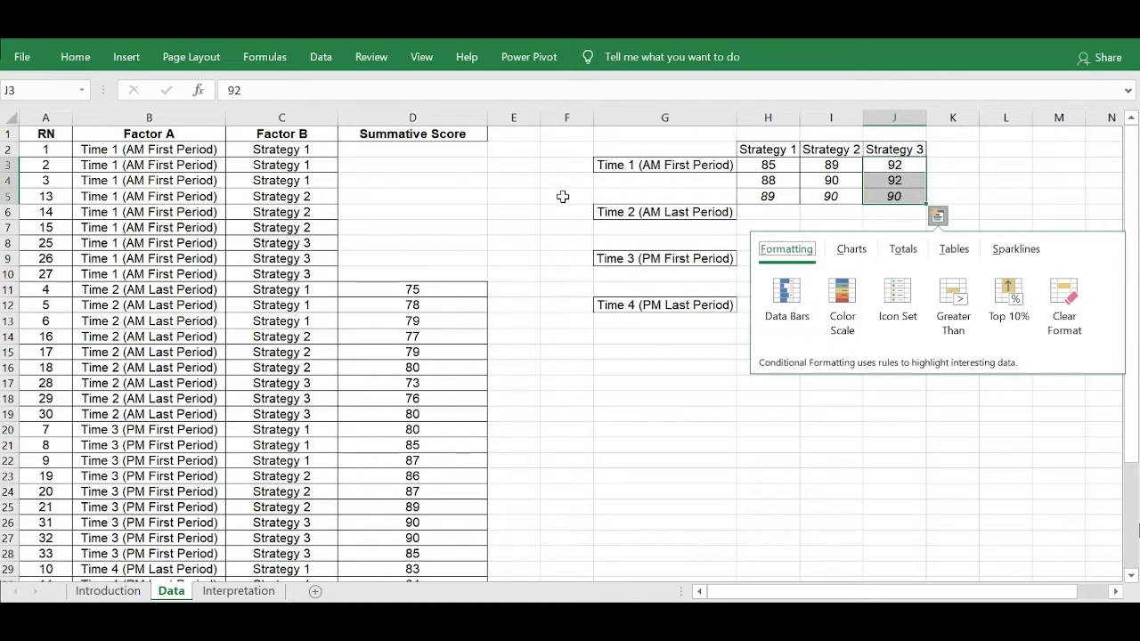
- Move the Time 2, Strategy 1 scores 75, 78 and 79 from D11:D13 into H6:H8
left_click(430, 352)
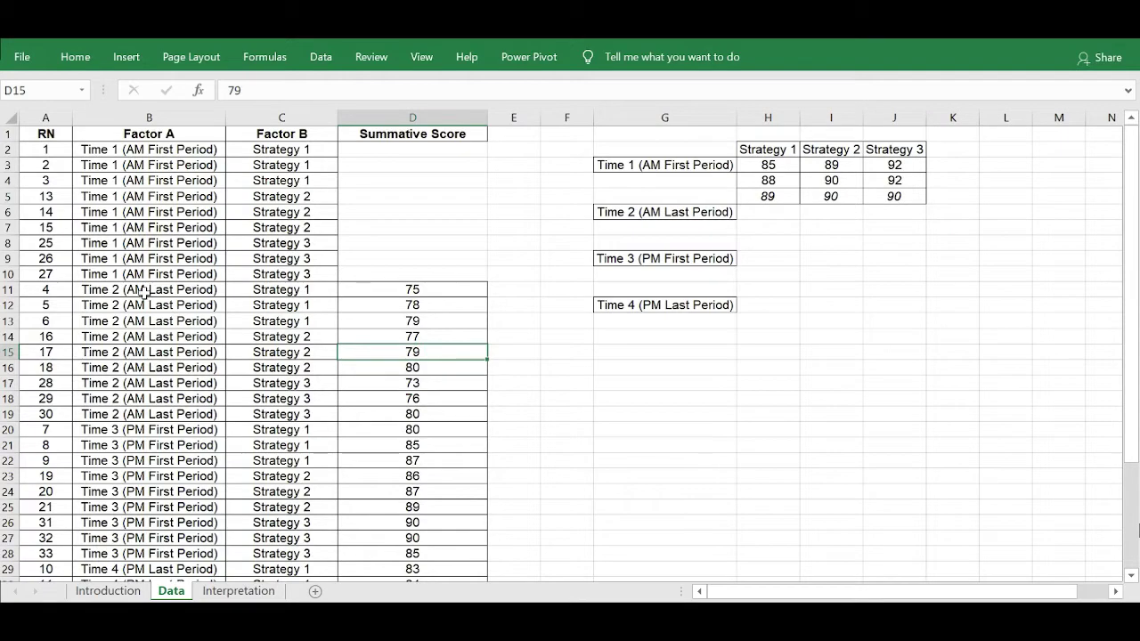
left_click_drag(145, 291, 396, 413)
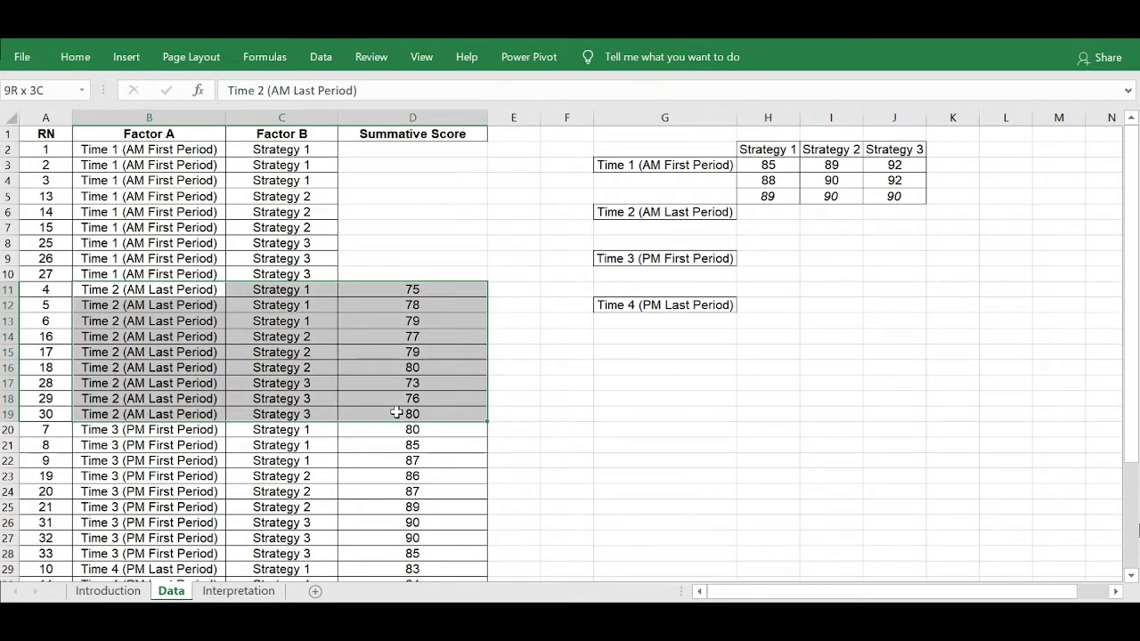
left_click_drag(413, 290, 412, 321)
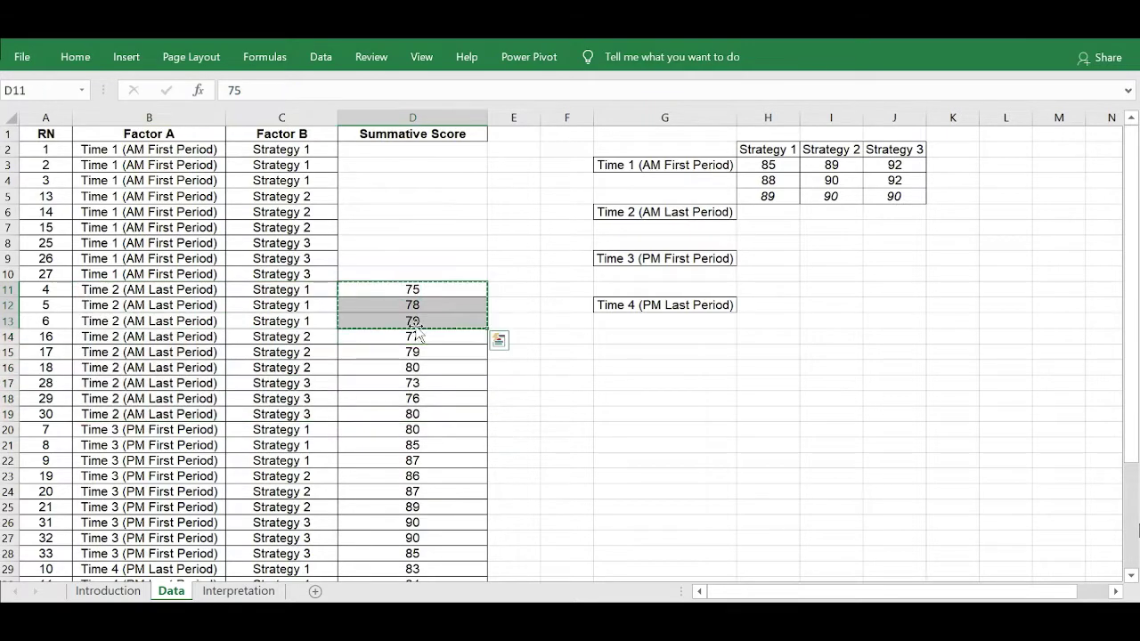
key("ctrl+c")
left_click(787, 226)
key("Up")
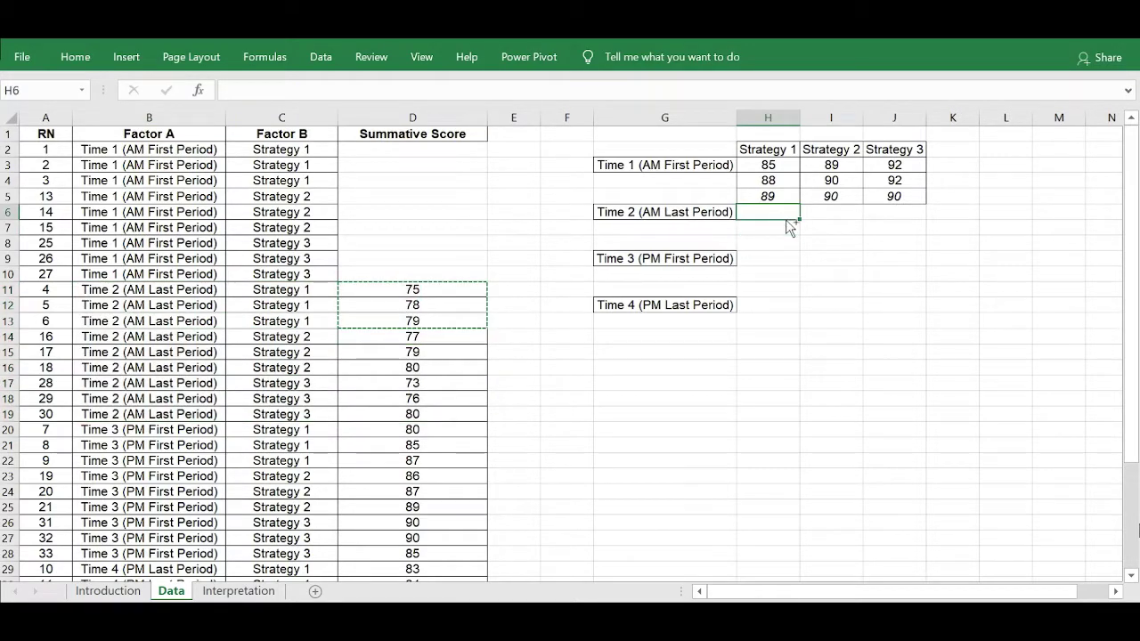
key("Return")
- Move the Time 2, Strategy 2 scores 77, 79 and 80 from D14:D16 into I6:I8
left_click(441, 331)
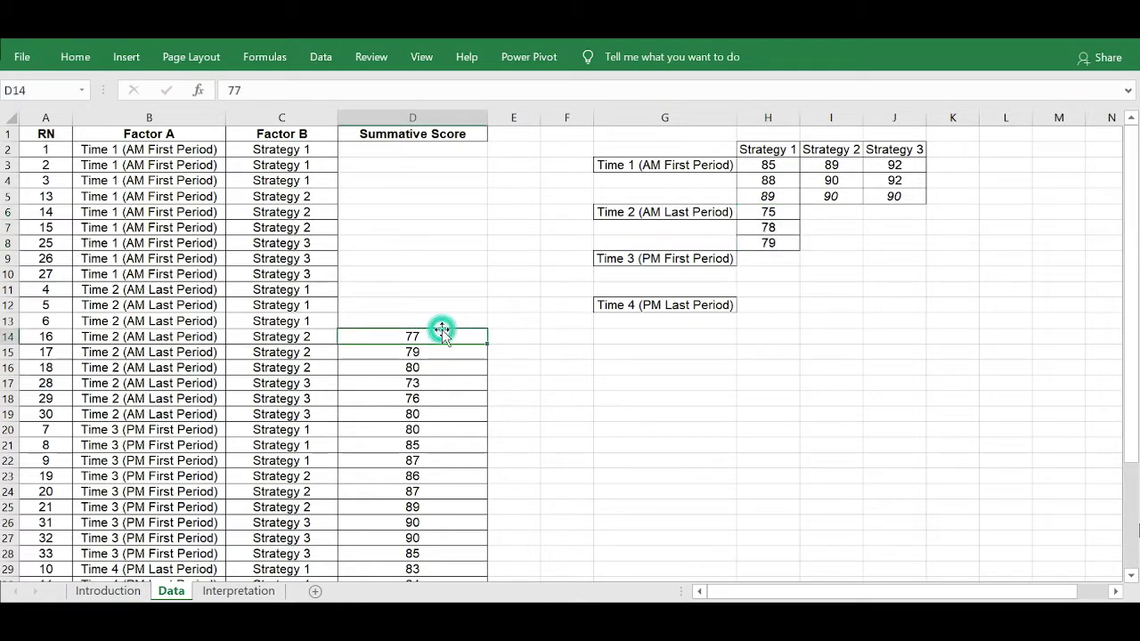
key("ctrl+c")
left_click_drag(442, 331, 415, 413)
left_click(831, 209)
key("Return")
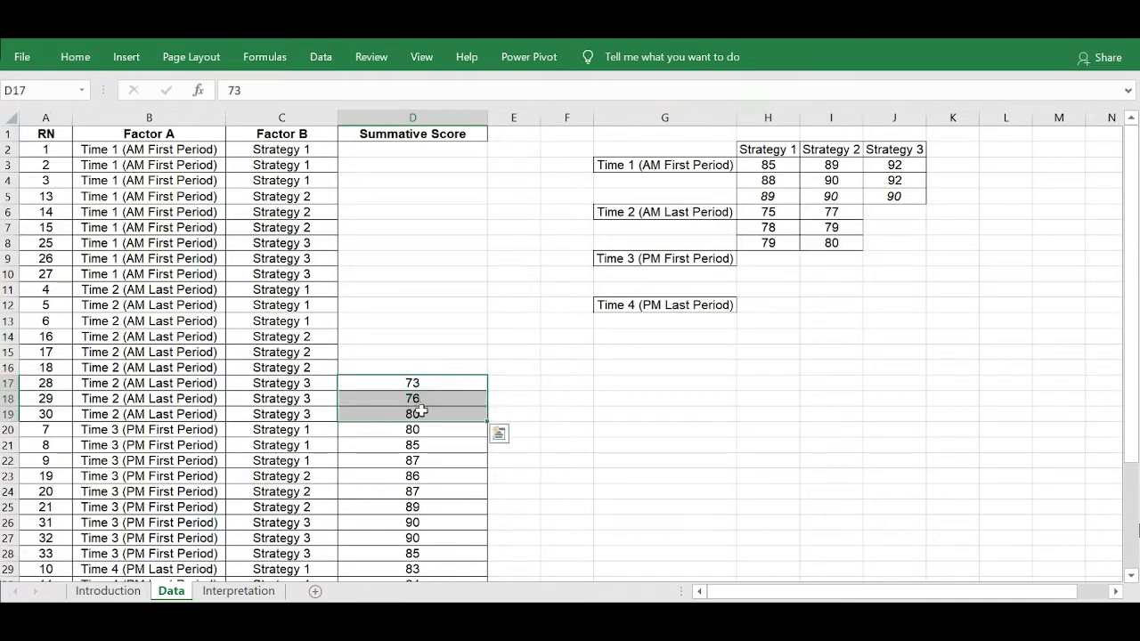
- Move the Time 2, Strategy 3 scores 73, 76 and 80 from D17:D19 into J6:J8
key("ctrl+x")
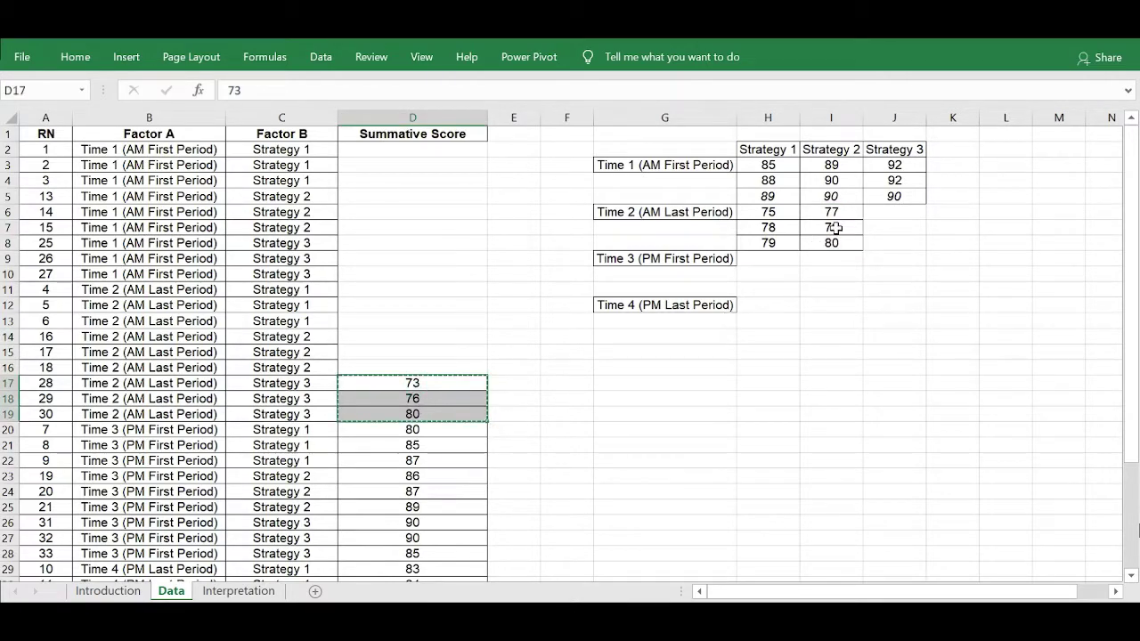
left_click(868, 212)
key("Return")
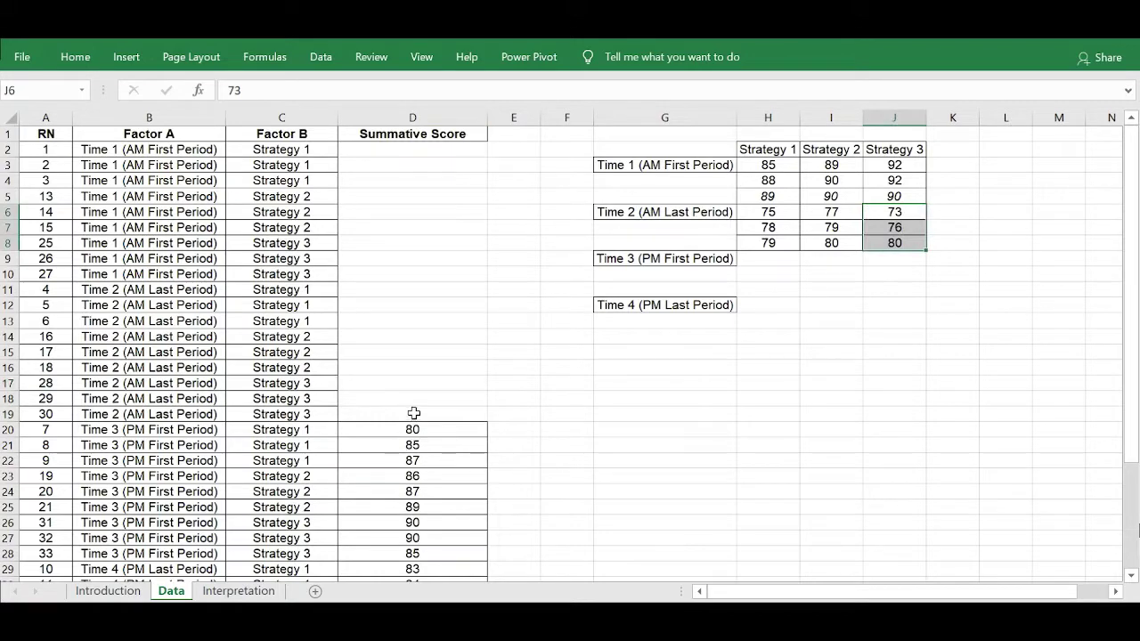
- Move the Time 3, Strategy 1 scores 80, 85 and 87 from D20:D22 into H9:H11
left_click(430, 427)
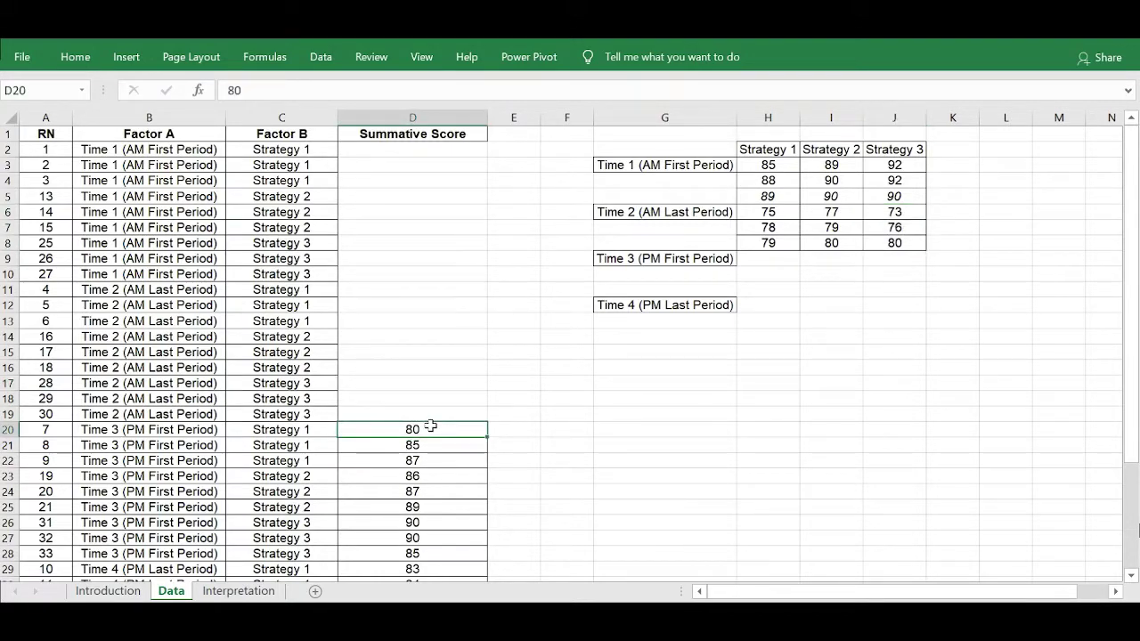
key("shift+Down")
key("shift+Down")
key("ctrl+x")
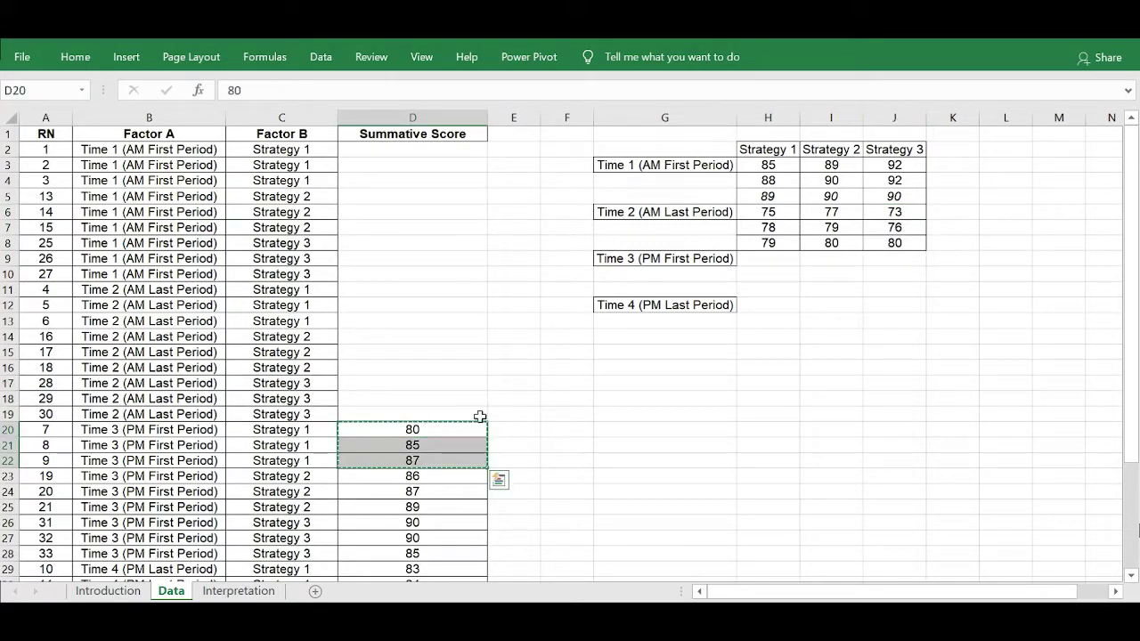
left_click(764, 257)
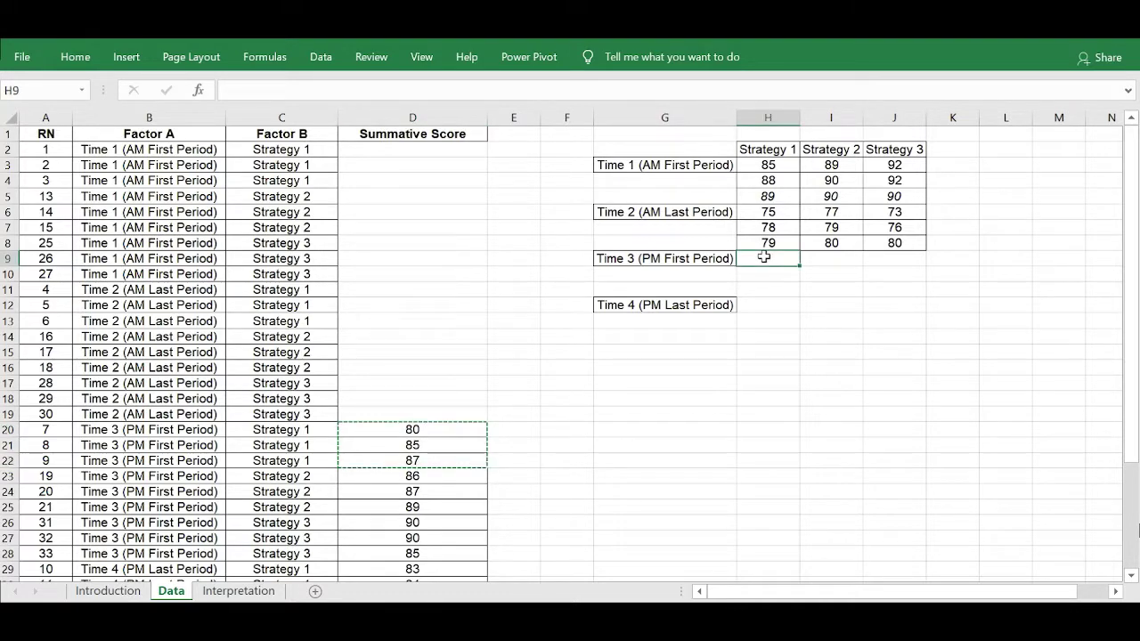
key("ctrl+v")
- Move the Time 3, Strategy 2 scores 86, 87 and 89 from D23:D25 into I9:I11
left_click(437, 463)
left_click(437, 473)
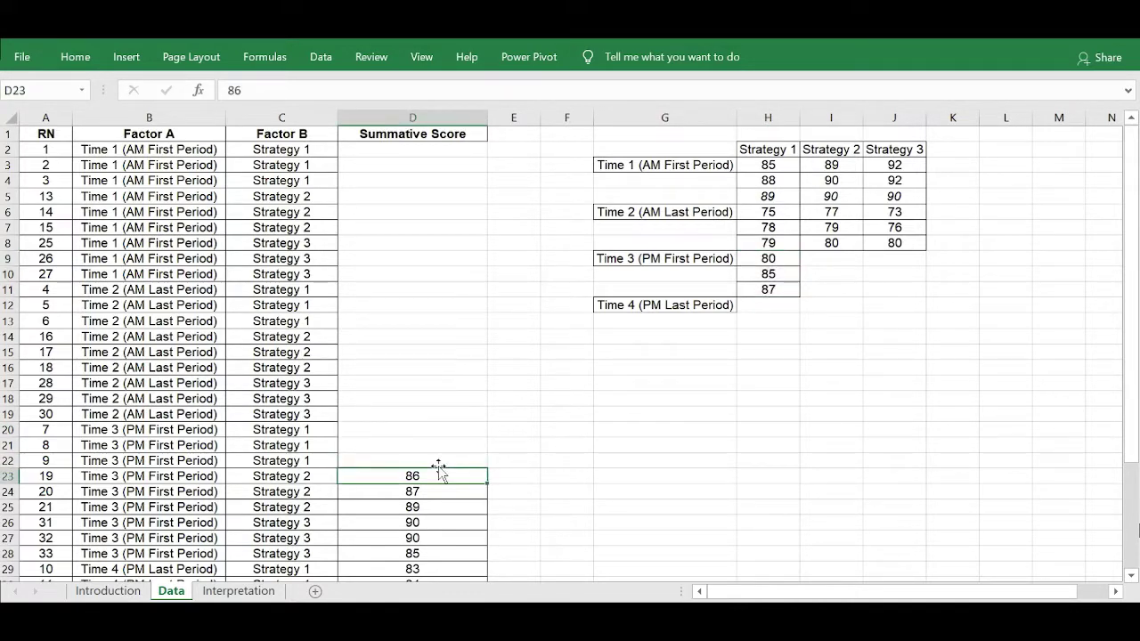
key("shift+Down")
key("shift+Down")
key("ctrl+x")
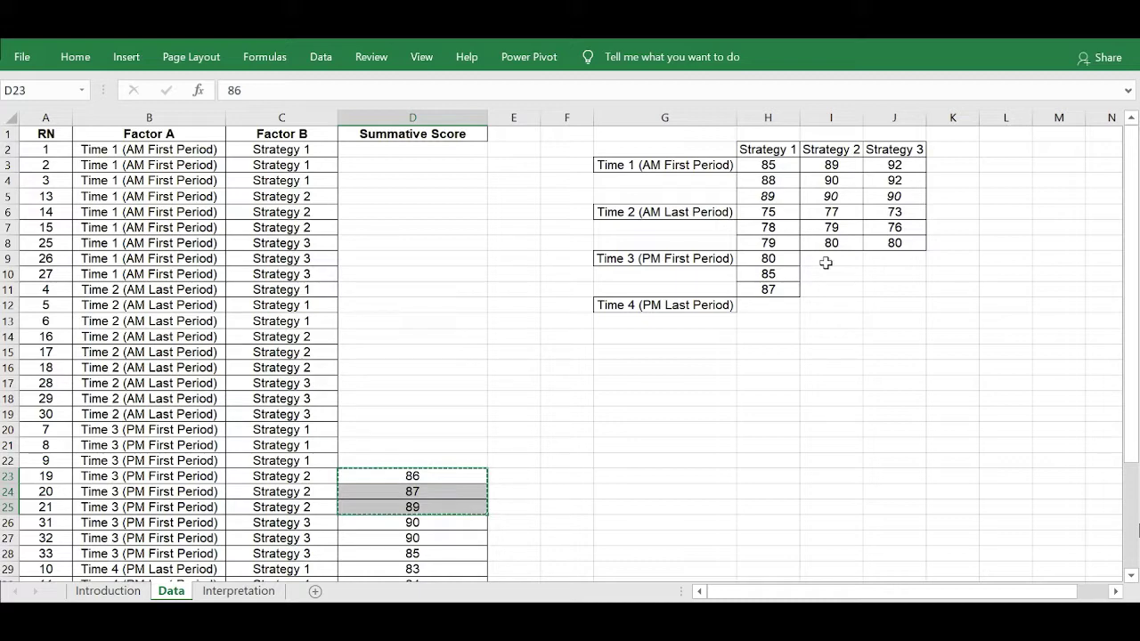
key("ctrl+v")
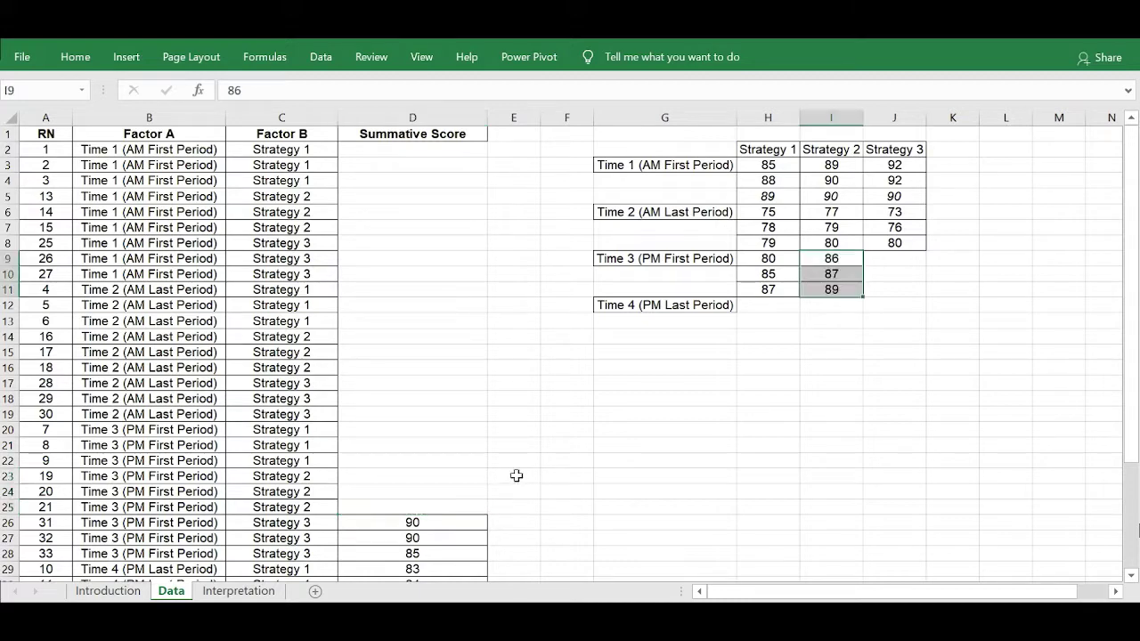
- Move the Time 3, Strategy 3 scores 90, 90 and 85 from D26:D28 into J9:J11
left_click(434, 522)
key("shift+Down")
key("shift+Down")
key("ctrl+x")
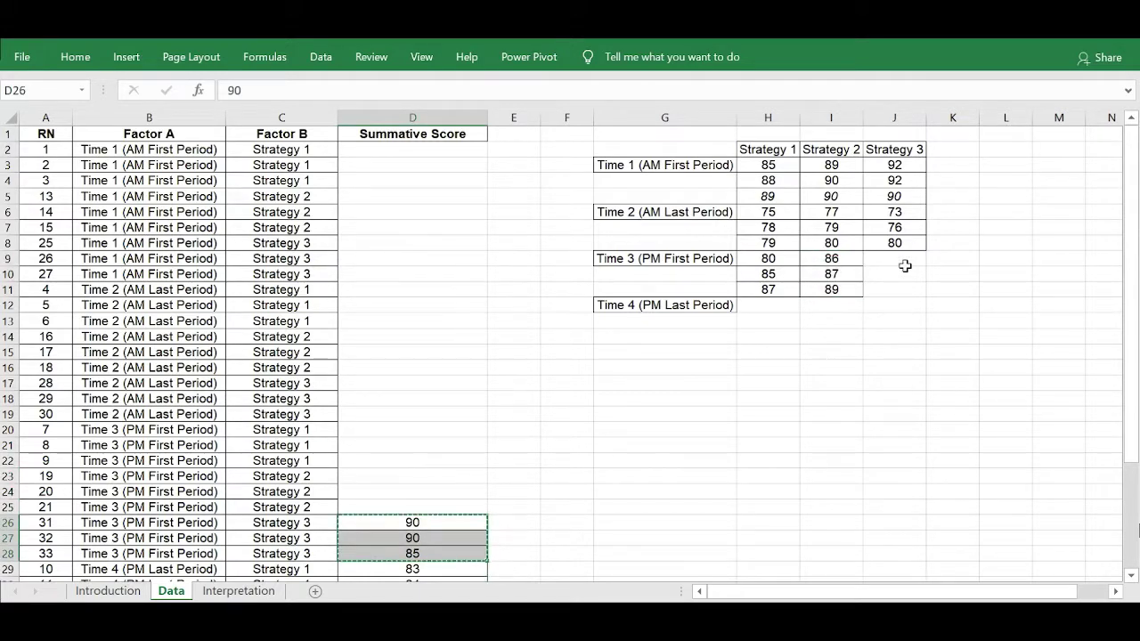
left_click(901, 260)
key("ctrl+v")
- Move the Time 4, Strategy 1 scores 83, 84 and 83 from D29:D31 into H12:H14
left_click(905, 271)
key("Down")
key("Down")
key("Down")
key("Down")
key("Down")
key("Down")
key("Down")
key("Down")
key("Down")
key("Down")
key("Down")
key("Down")
key("Down")
key("Down")
key("Down")
key("Down")
key("Down")
key("Down")
key("Down")
key("Down")
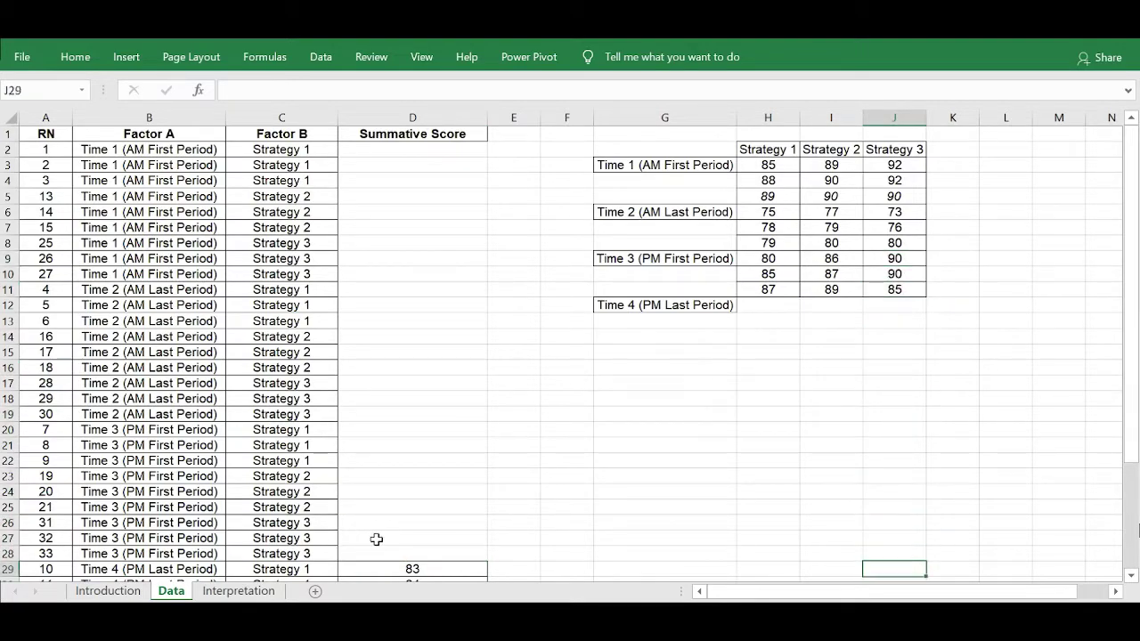
left_click(399, 429)
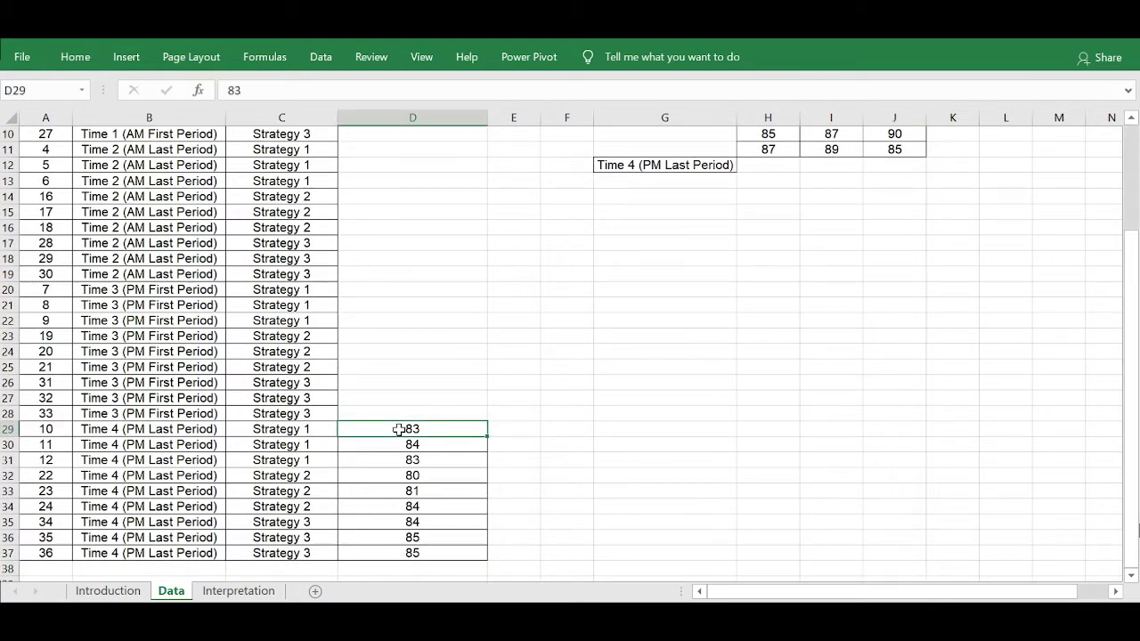
key("shift+Down")
key("shift+Down")
key("ctrl+c")
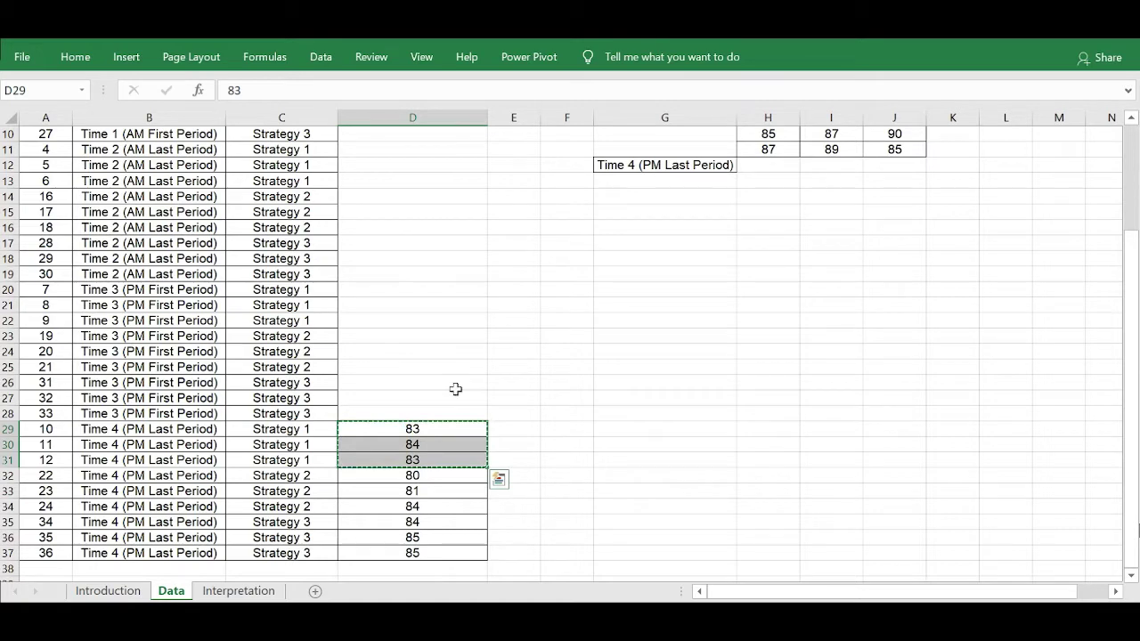
left_click(750, 167)
key("ctrl+v")
- Move the Time 4, Strategy 2 scores 80, 81 and 84 from D32:D34 into I12:I14
left_click(425, 494)
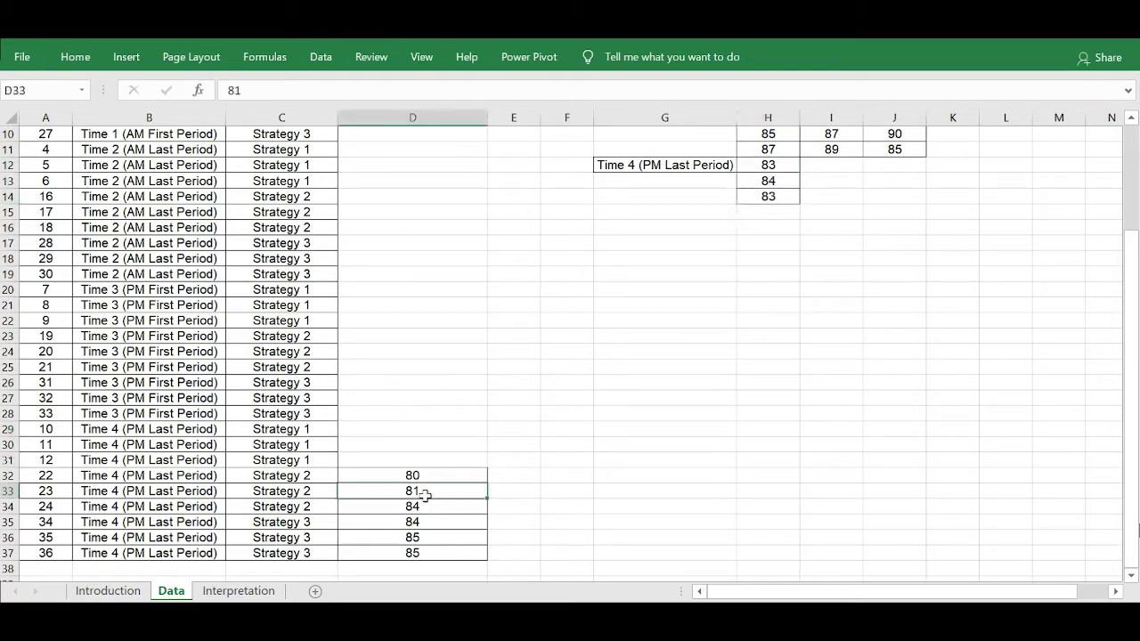
left_click_drag(424, 478, 425, 506)
key("ctrl+c")
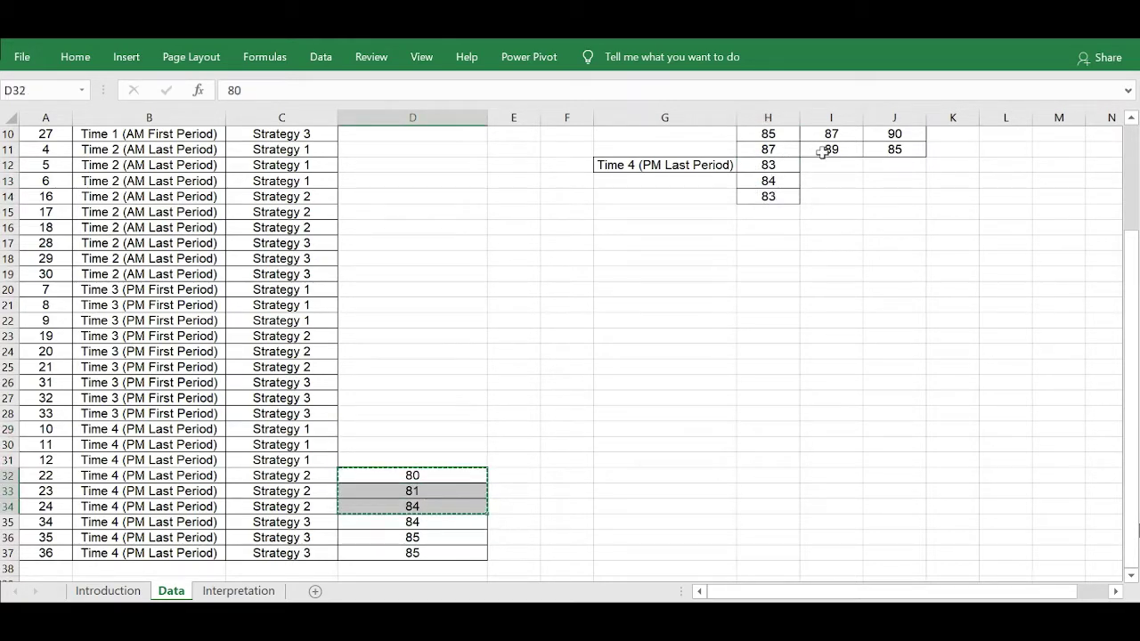
left_click(831, 164)
key("ctrl+v")
- Move the Time 4, Strategy 3 scores 84, 85 and 85 from D35:D37 into J12:J14
left_click(406, 513)
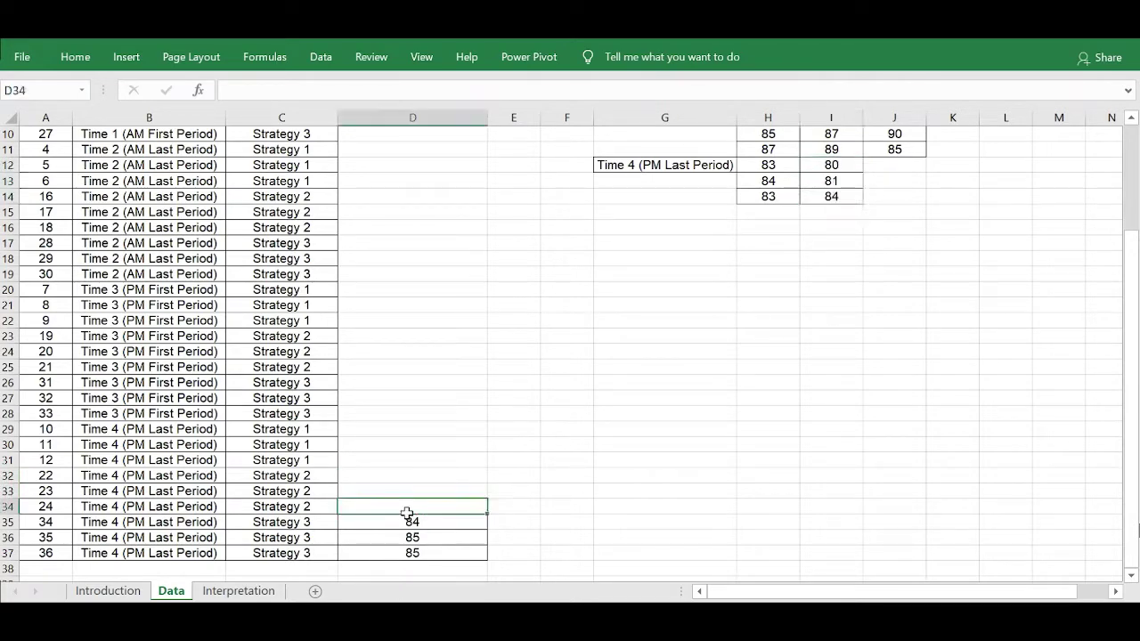
left_click_drag(410, 522, 412, 552)
key("ctrl+c")
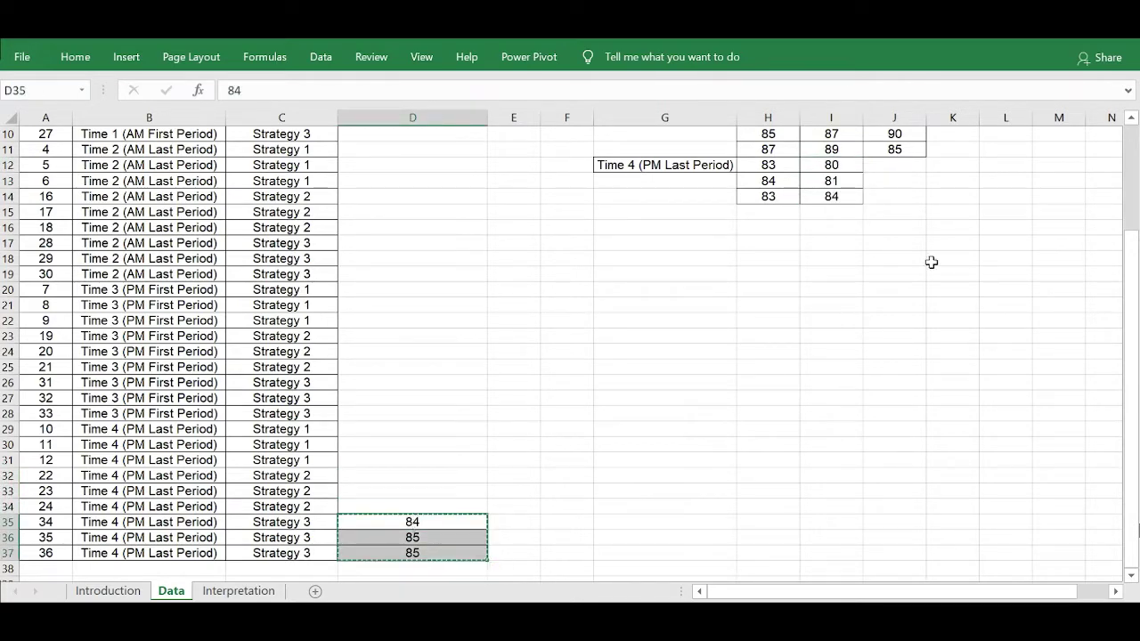
left_click(903, 170)
key("ctrl+v")
- Give columns G to J a uniform width and autofit column G to its time period labels
key("ctrl+Up")
key("ctrl+Up")
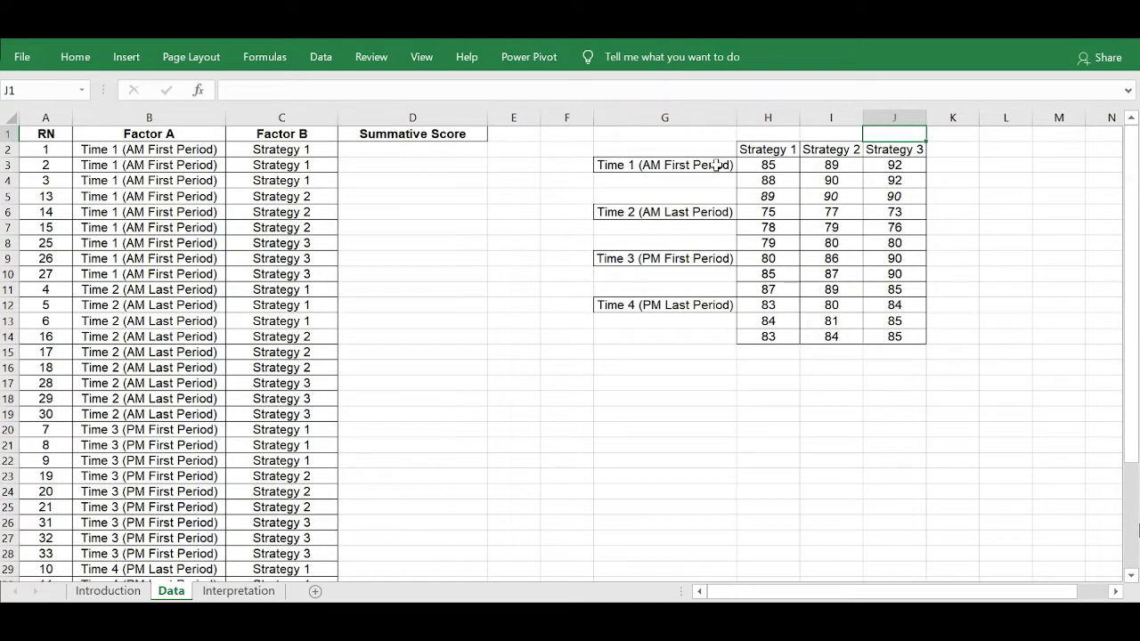
left_click_drag(726, 117, 934, 117)
key("Down")
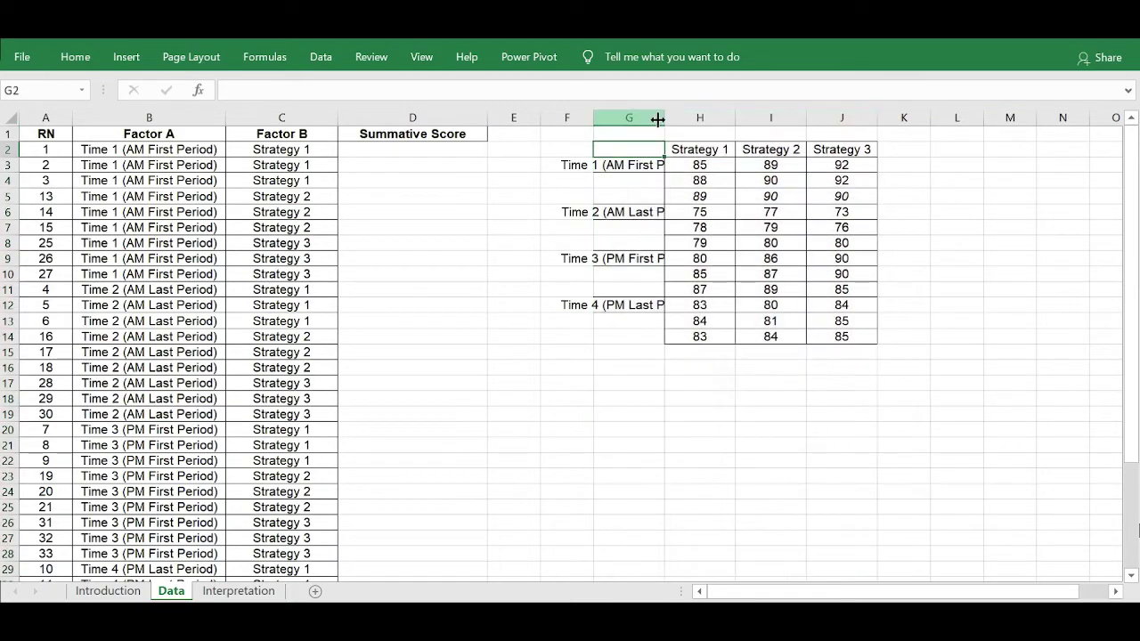
double_click(657, 118)
- Zoom in on the two-factor table in G2:J14 and examine its time period rows and strategy columns
left_click(767, 197)
scroll(767, 197, "up", 1)
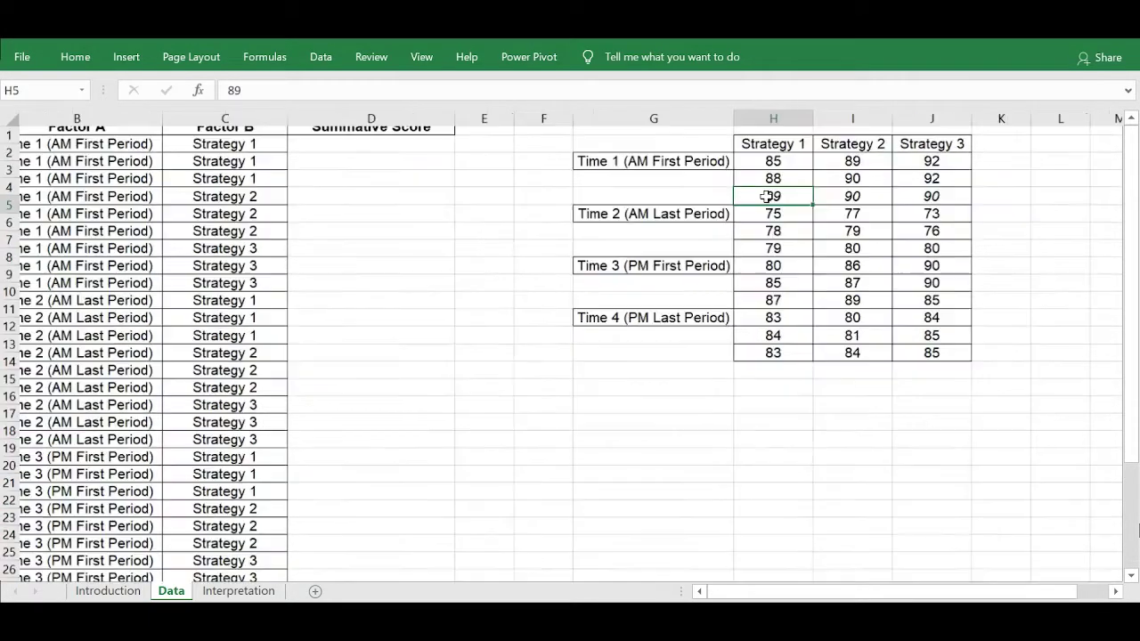
scroll(766, 197, "up", 1)
key("Right")
key("Right")
key("Right")
key("Right")
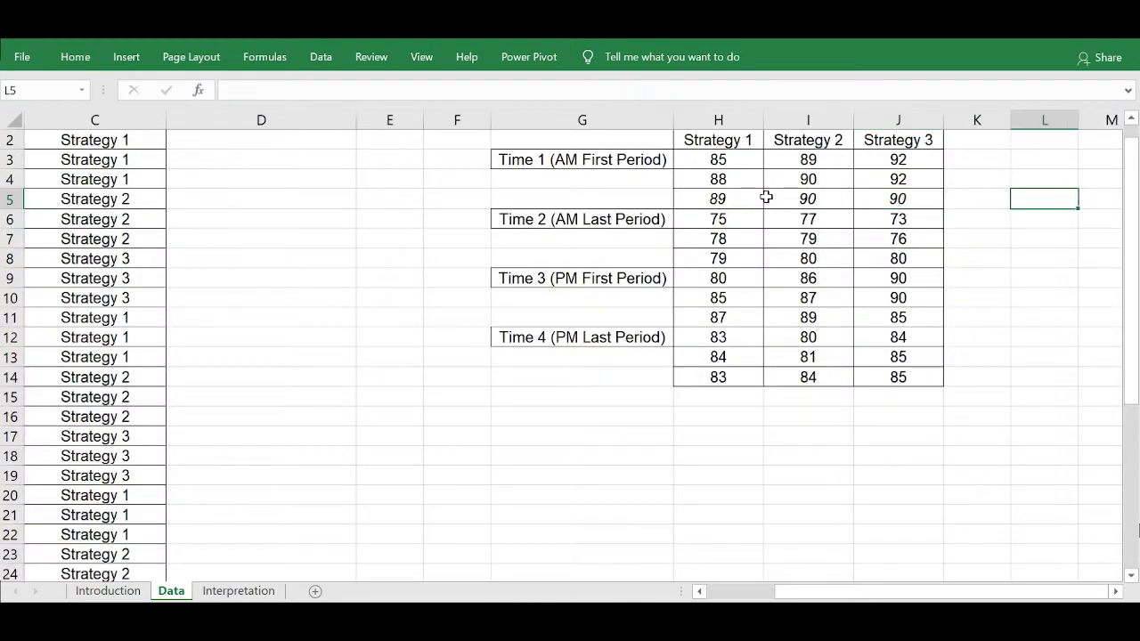
key("Right")
key("Right")
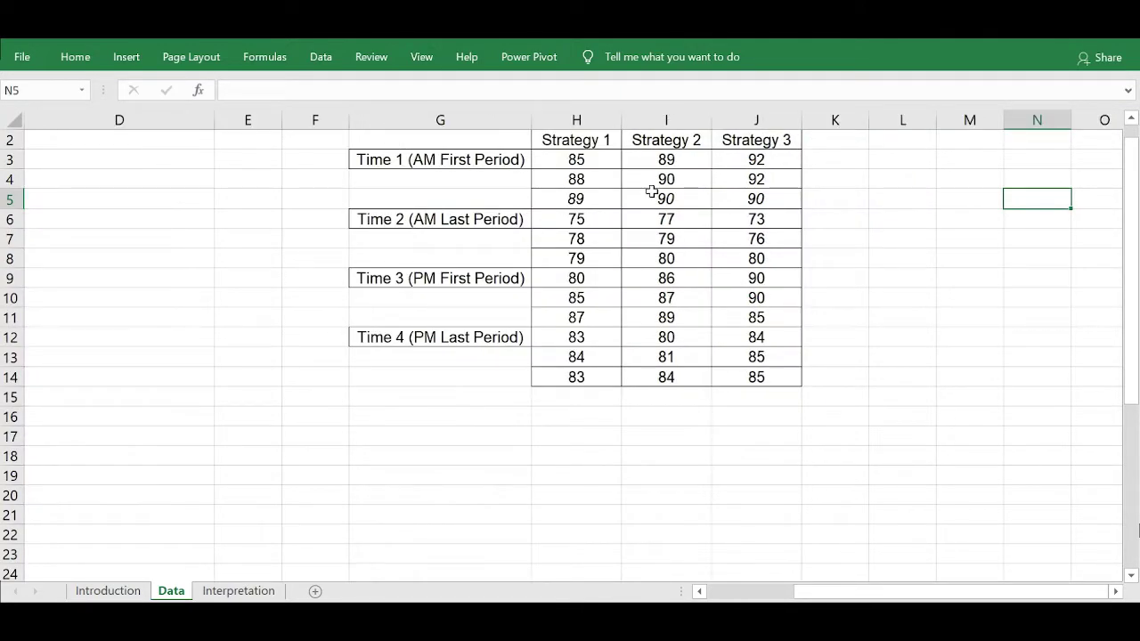
scroll(652, 192, "up", 1)
key("Up")
key("Up")
key("Up")
key("Up")
key("Left")
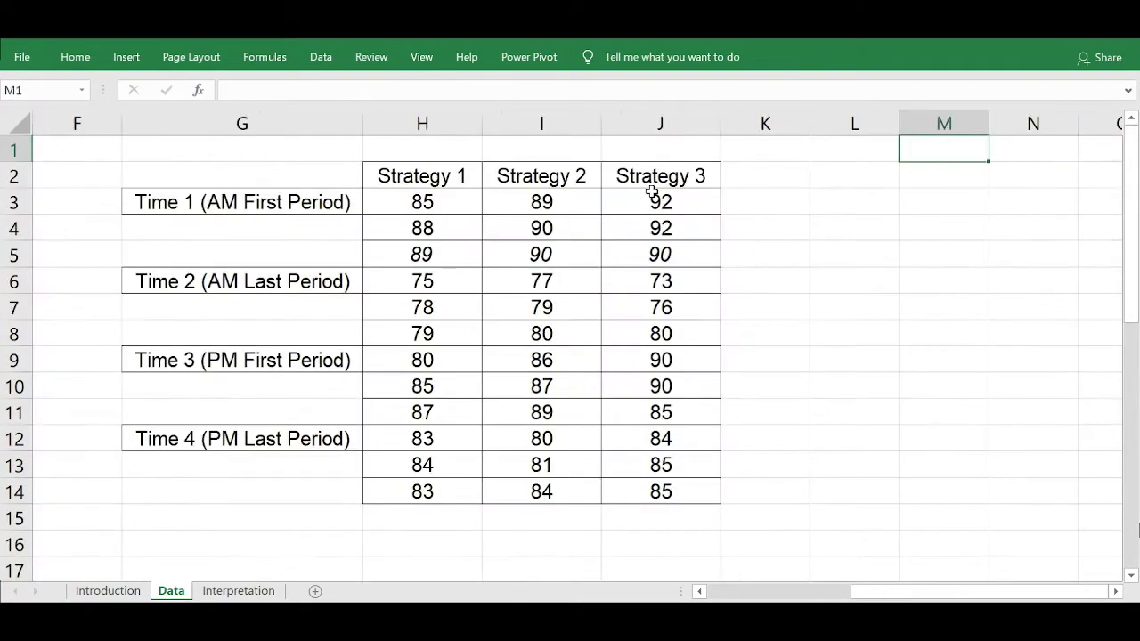
key("Left")
key("Left")
key("Left")
key("Left")
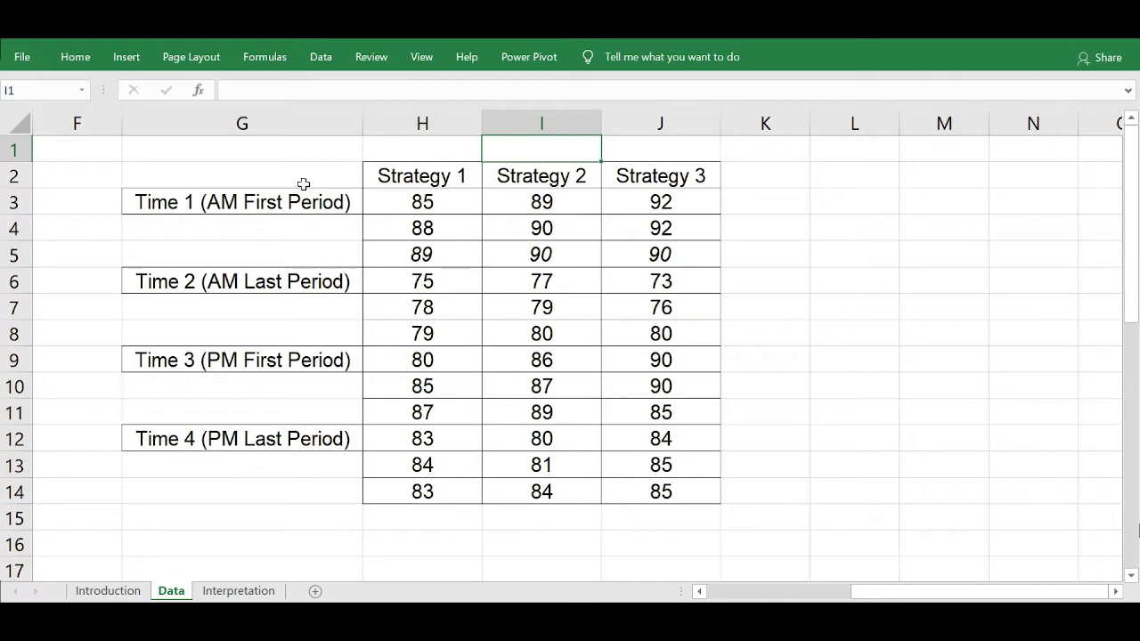
- Select the two-factor table G2:J14 and start the Anova: Two-Factor With Replication data analysis
left_click(303, 184)
double_click(301, 184)
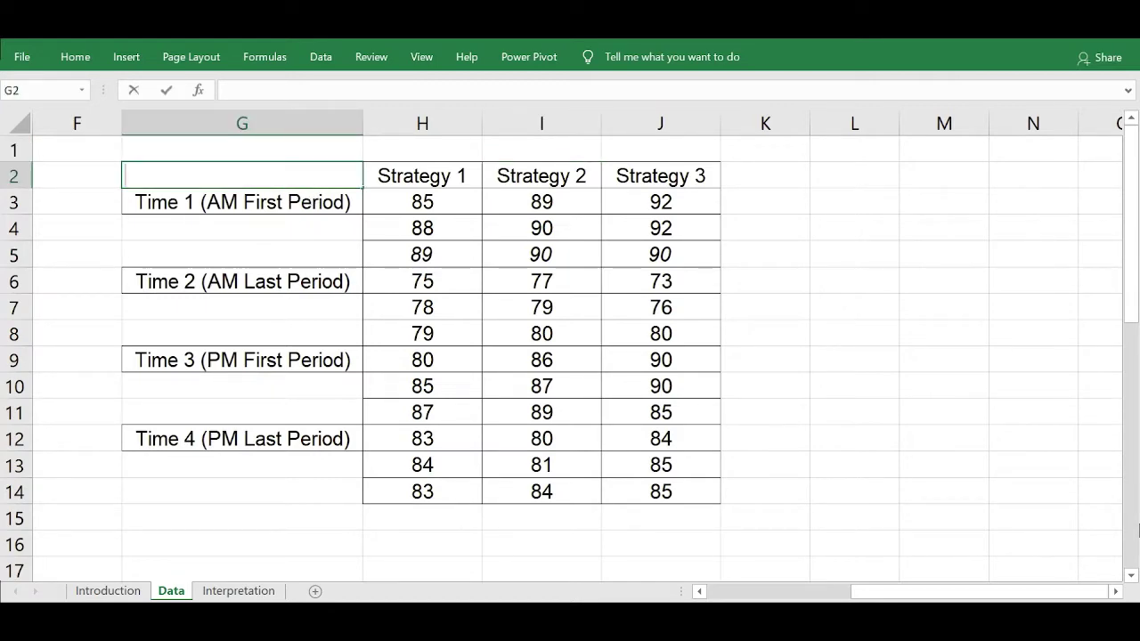
left_click_drag(675, 485, 290, 177)
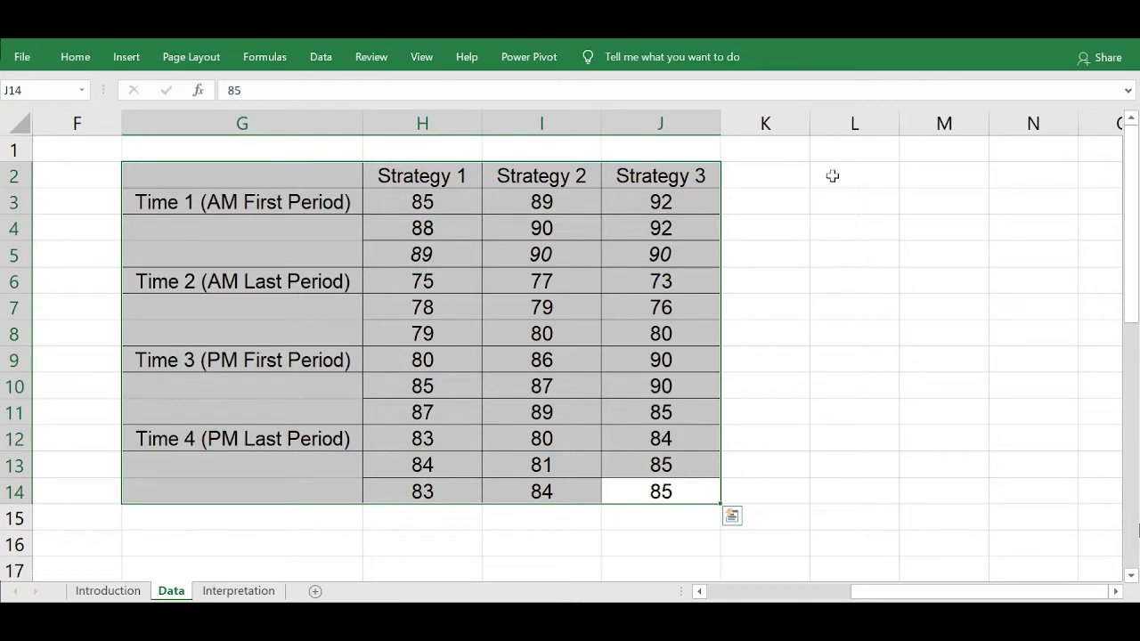
left_click(317, 56)
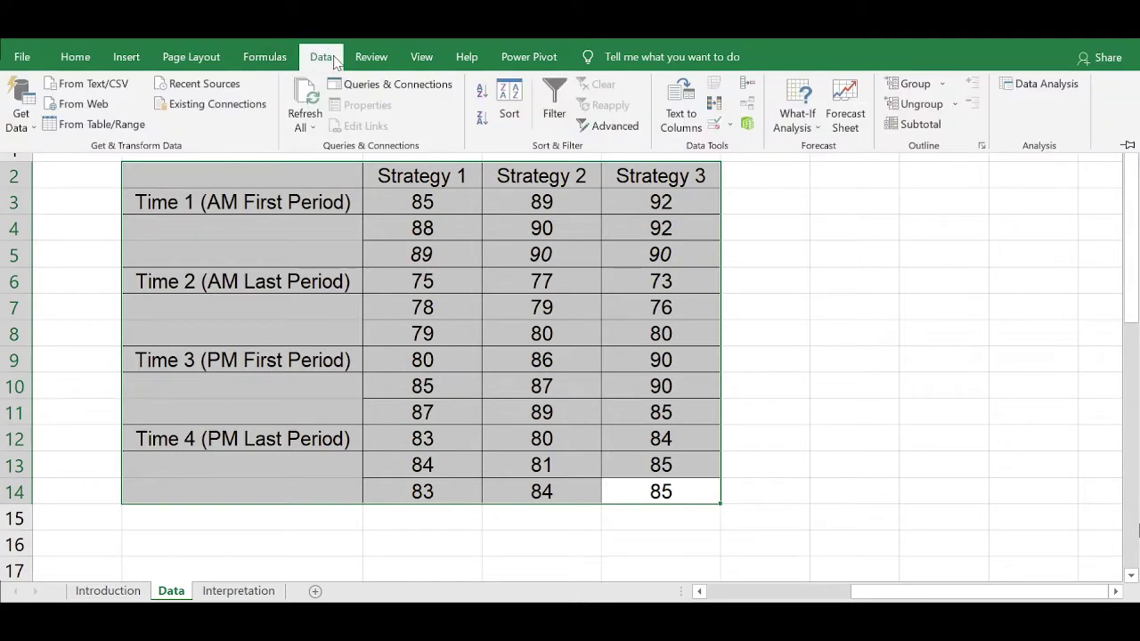
left_click(1026, 85)
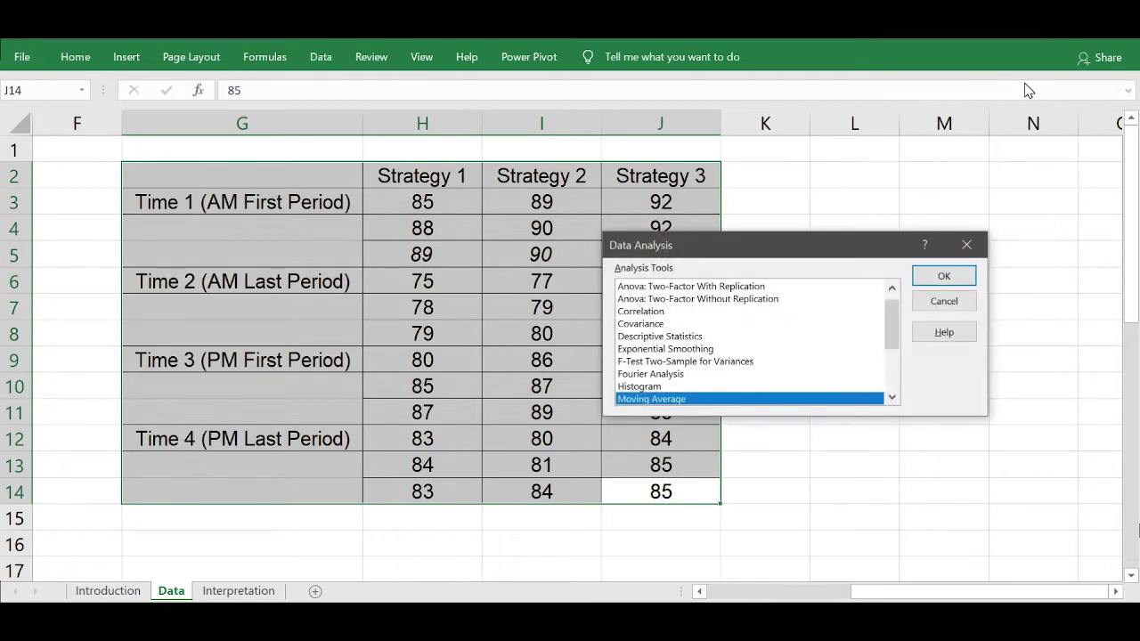
key("Up")
key("Up")
key("Up")
key("Up")
key("Up")
key("Up")
key("Up")
key("Up")
key("Up")
key("Up")
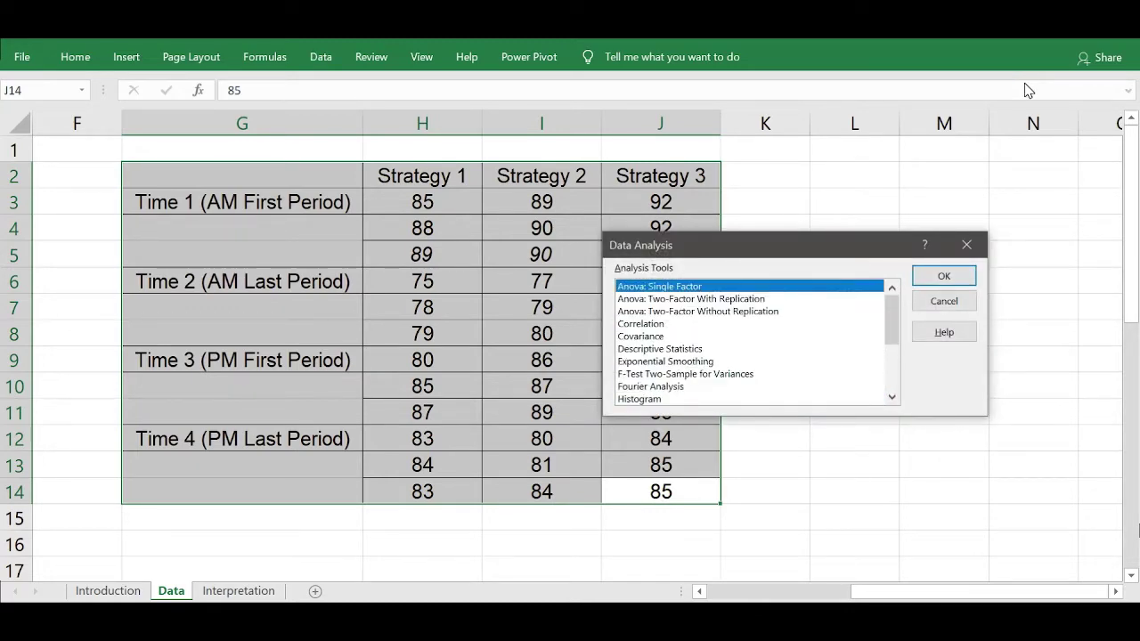
key("Down")
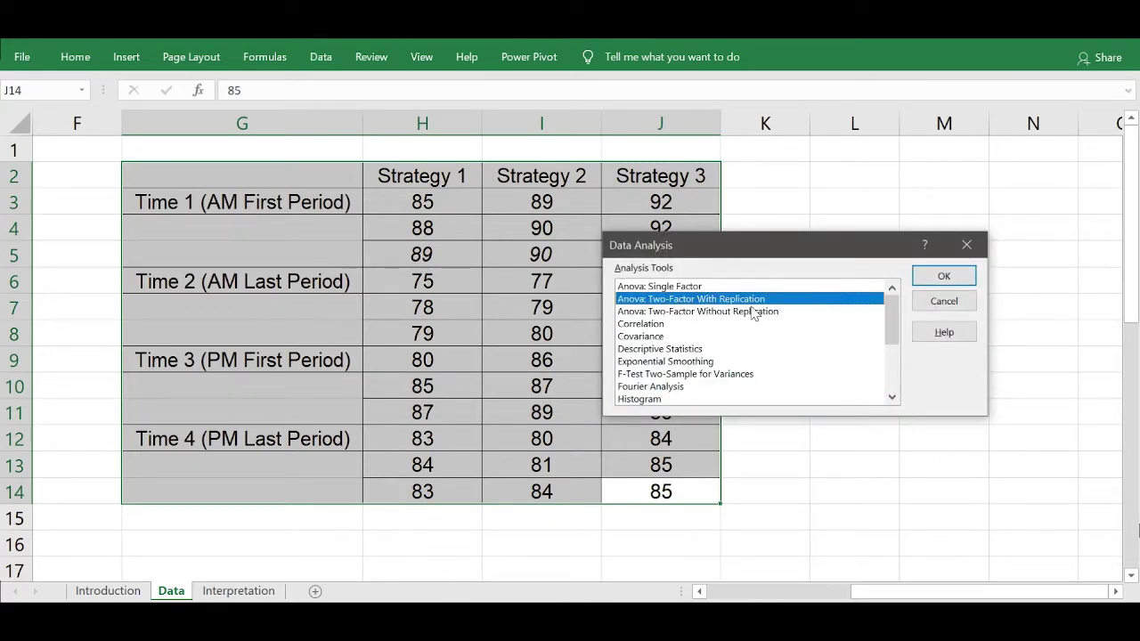
left_click(954, 277)
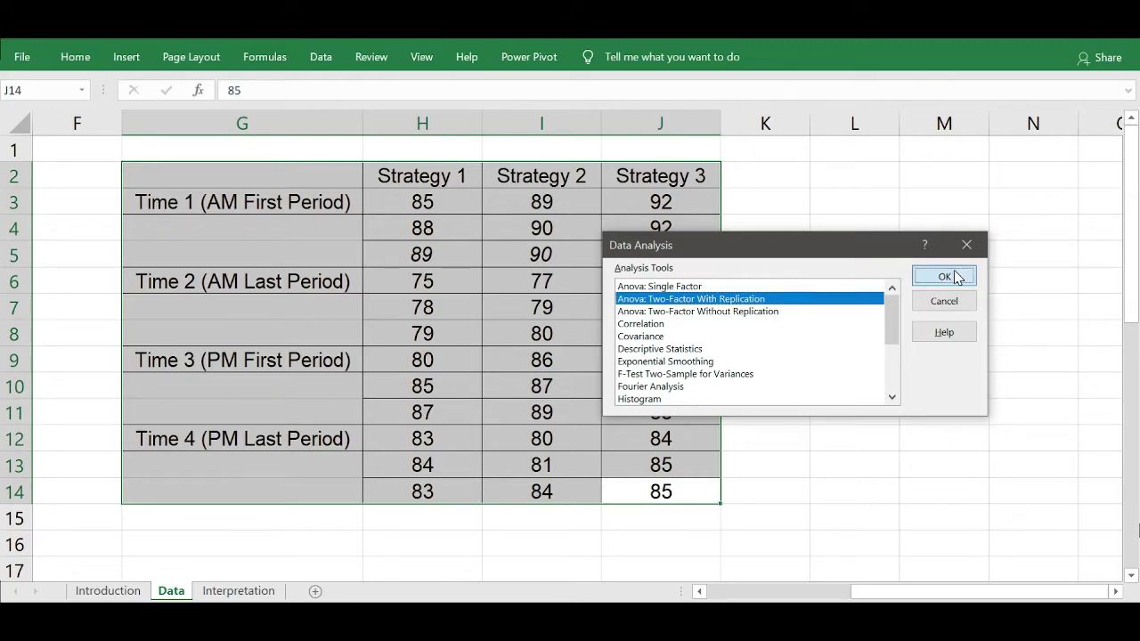
- Set the ANOVA input range to $G$2:$J$14 with 3 rows per sample
left_click_drag(861, 222, 1013, 163)
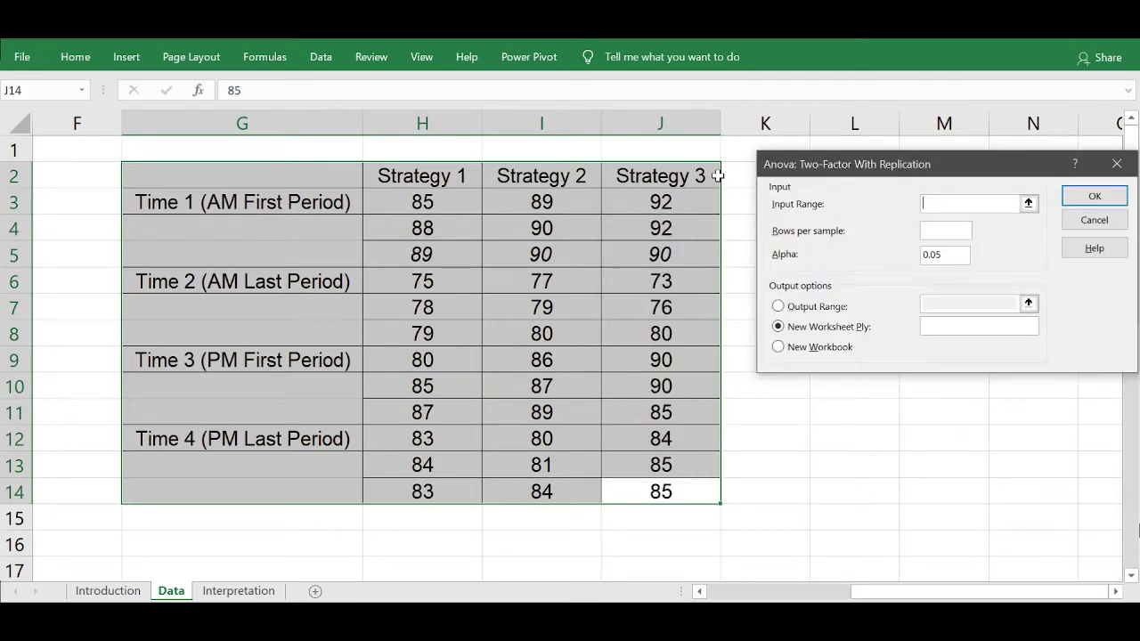
left_click_drag(697, 175, 310, 486)
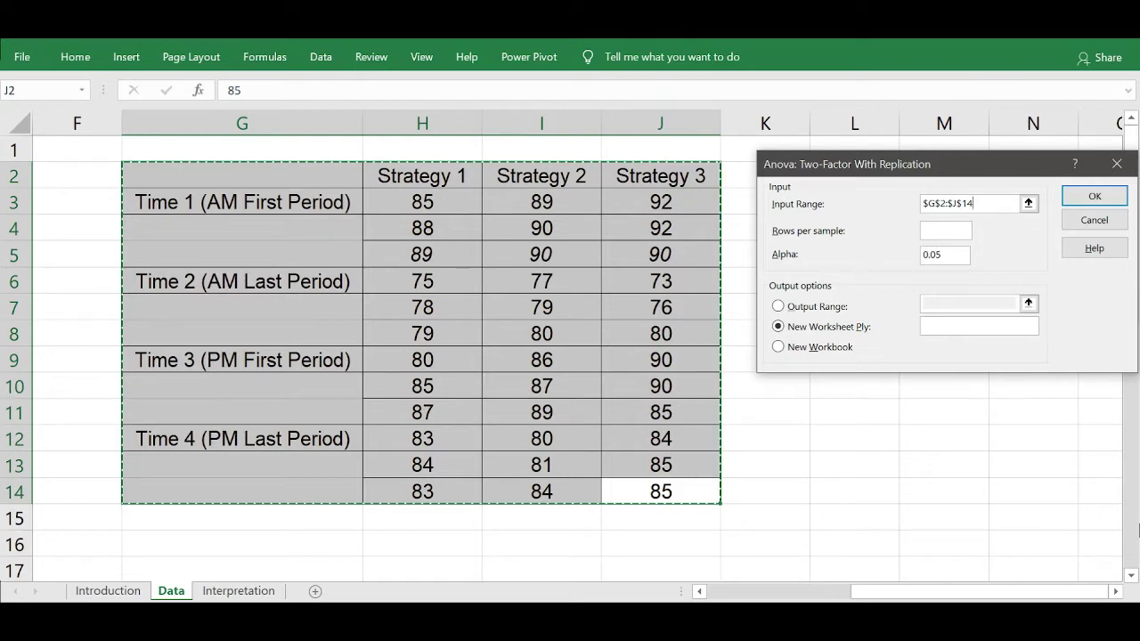
left_click(945, 230)
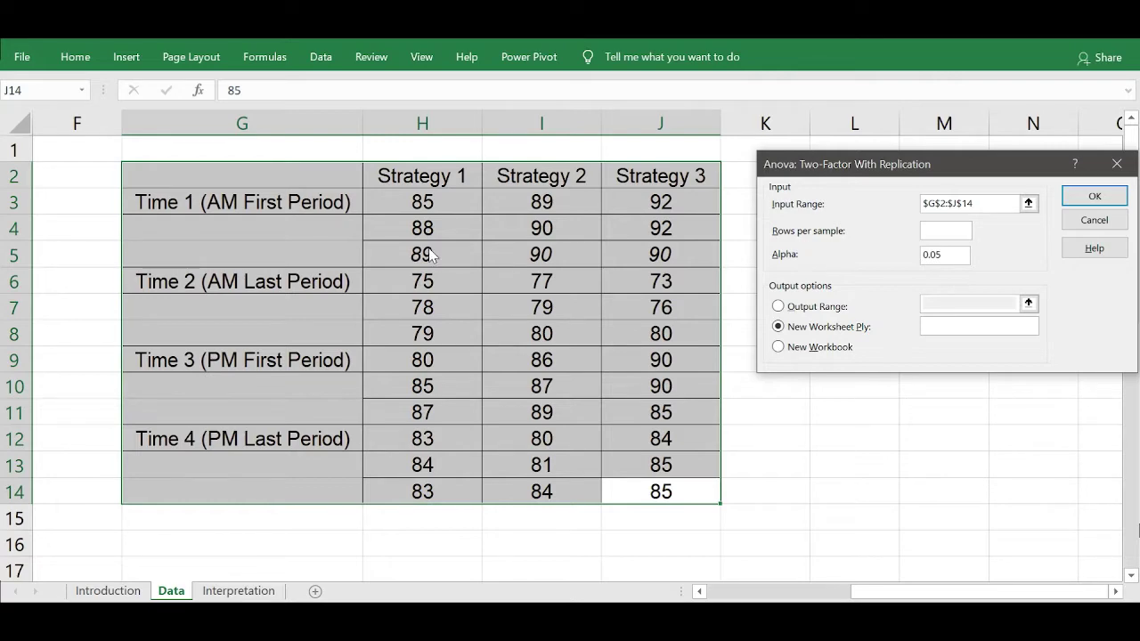
type("3")
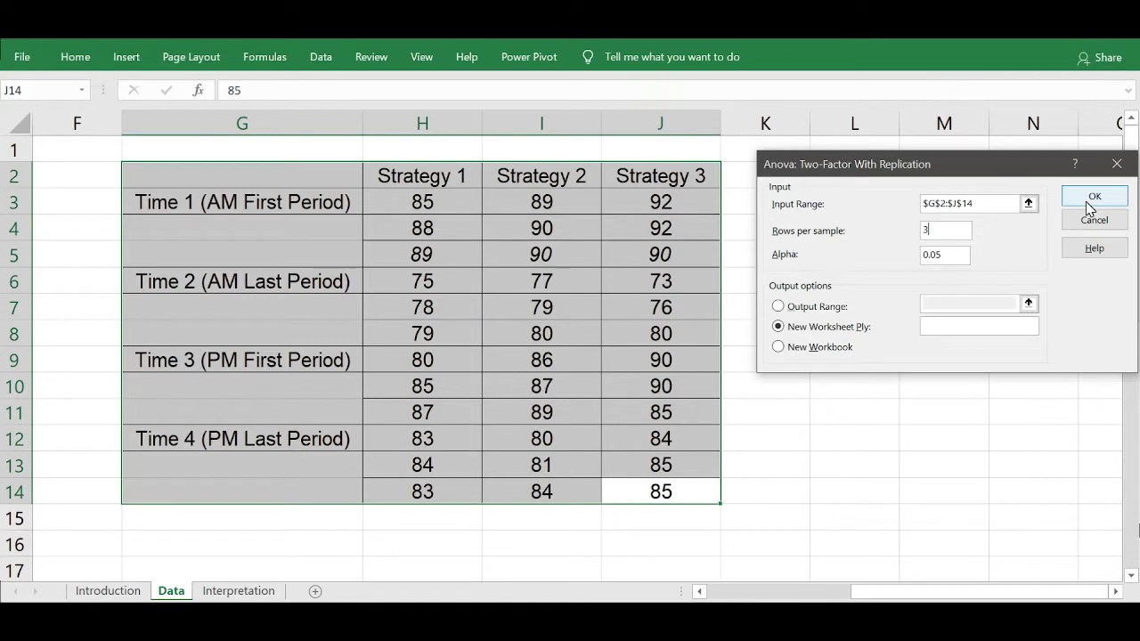
- Set the ANOVA output range to start at cell L2 and run the analysis
left_click(818, 306)
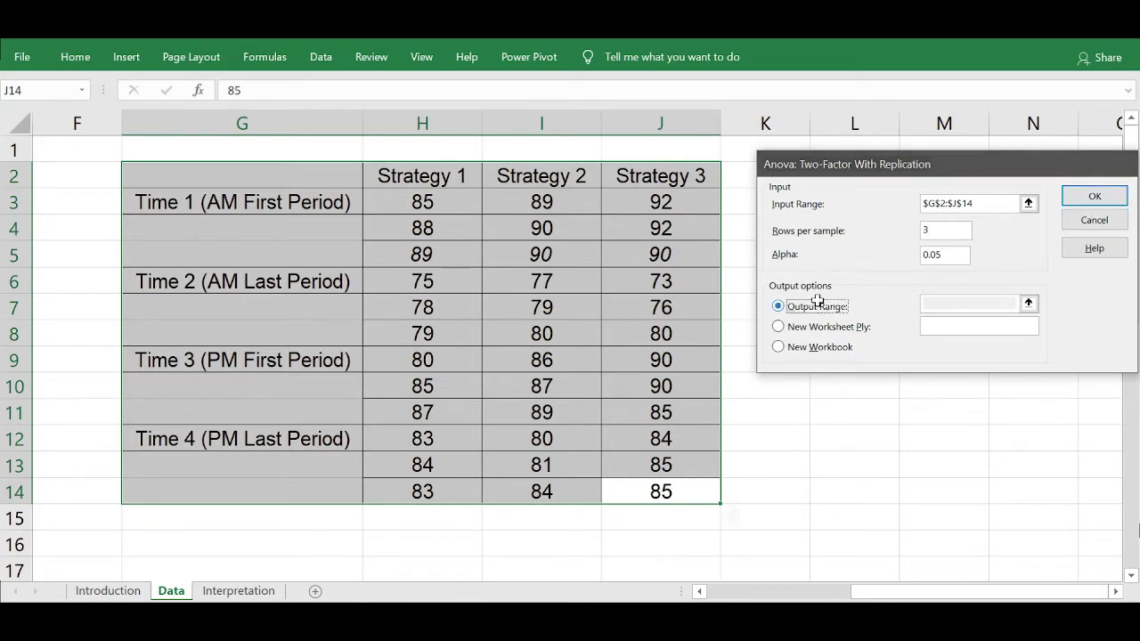
left_click(951, 303)
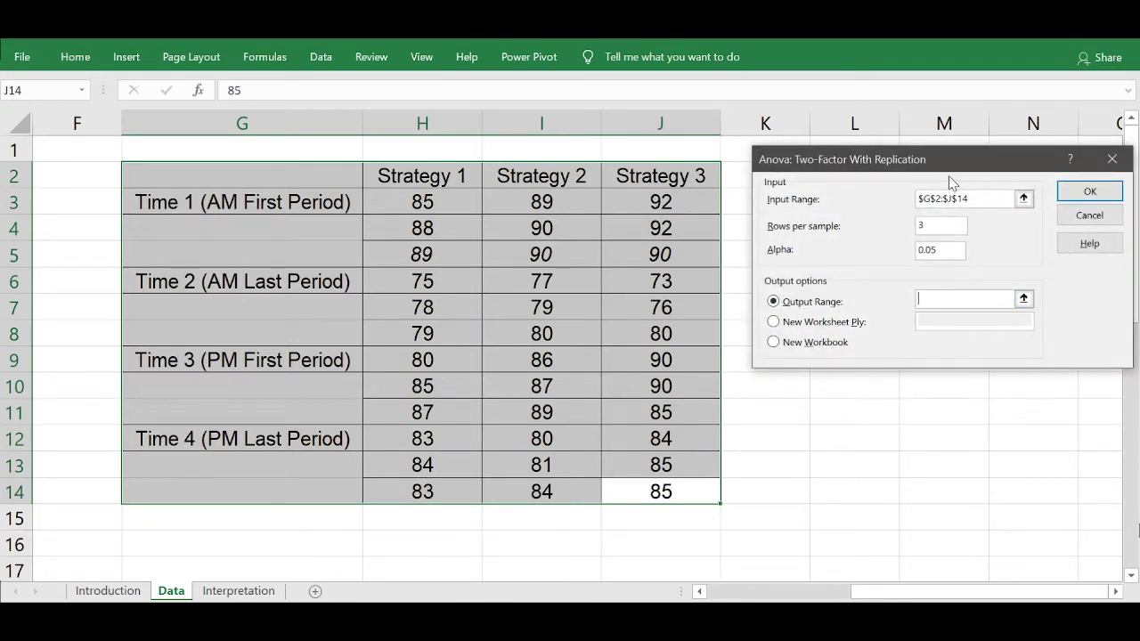
left_click_drag(951, 173, 555, 193)
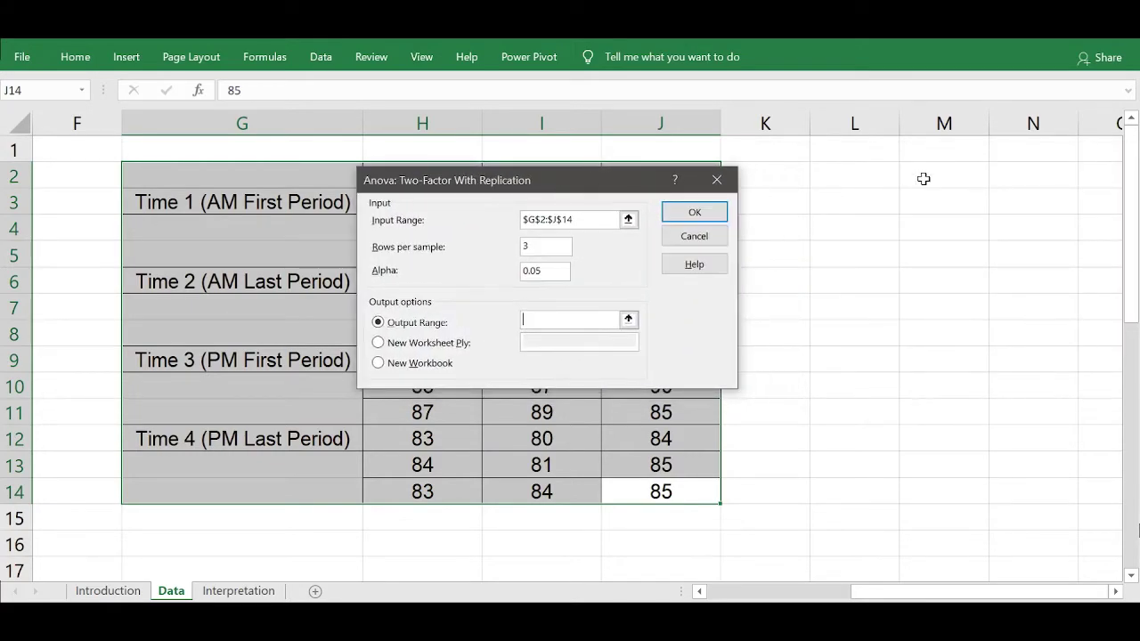
left_click(853, 176)
key("Return")
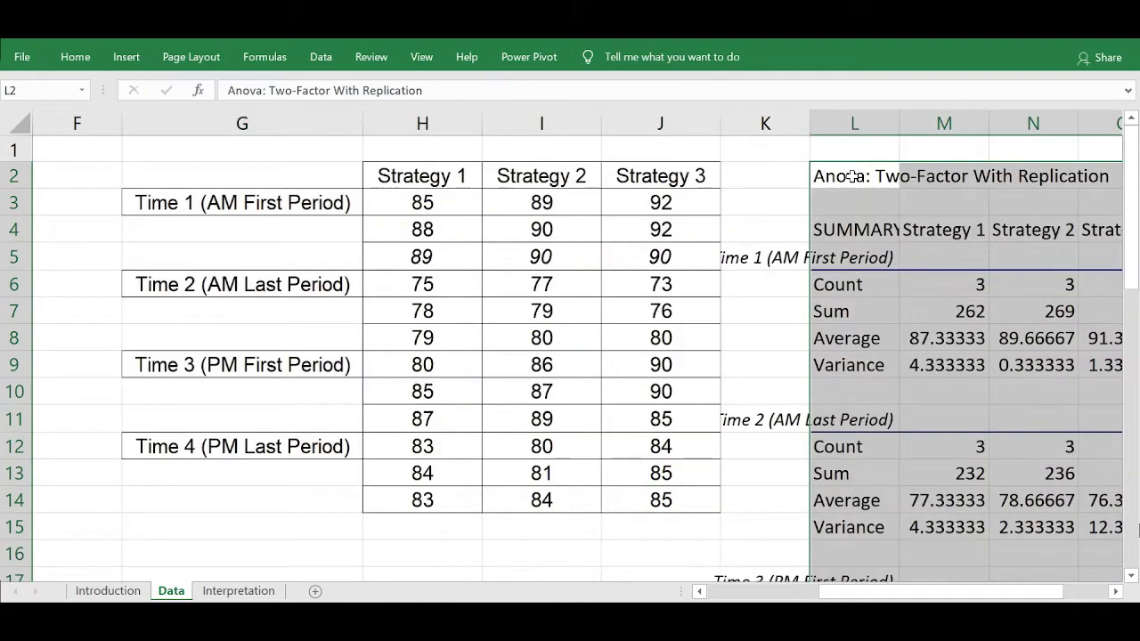
- Autofit column L to the labels of the ANOVA summary
left_click(917, 177)
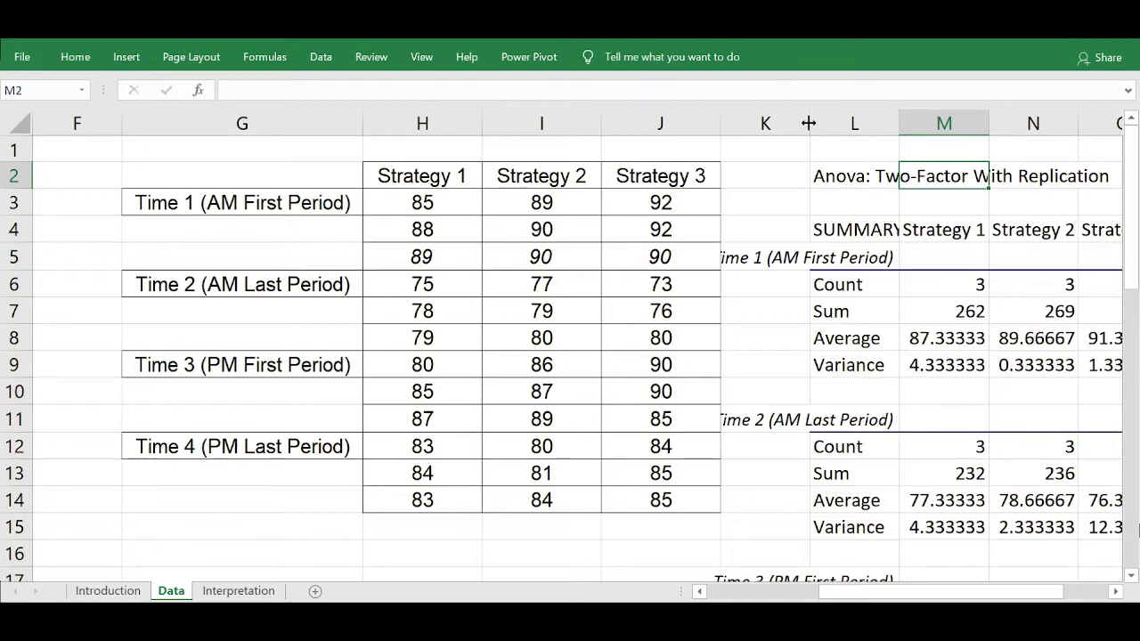
double_click(899, 117)
key("Right")
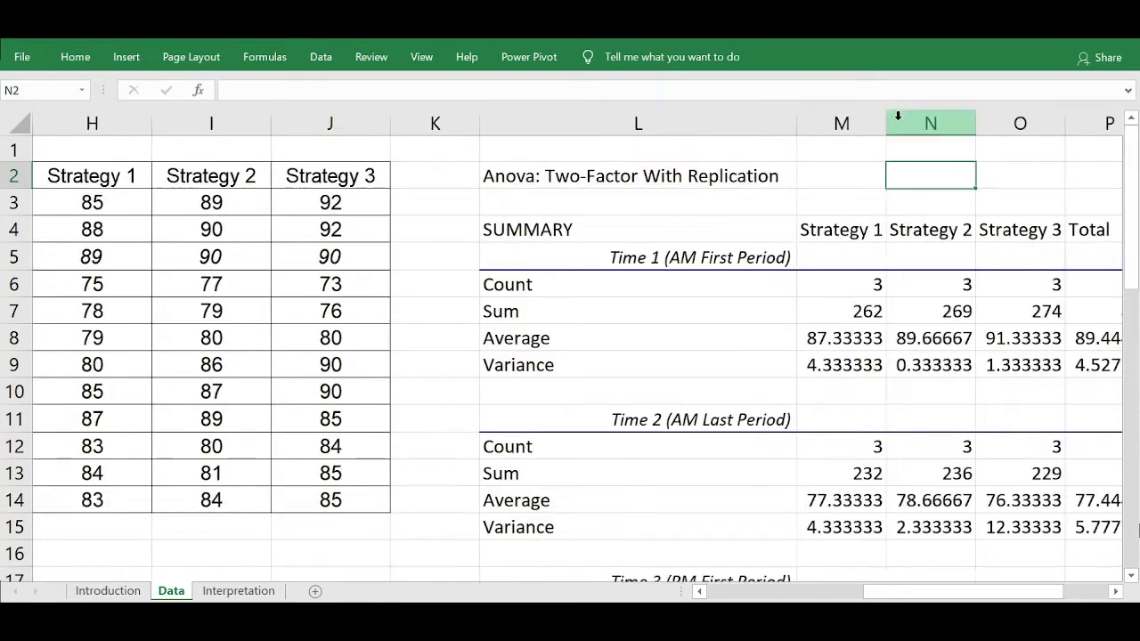
key("Right")
key("Right")
key("Right")
scroll(721, 215, "down", 2, "ctrl")
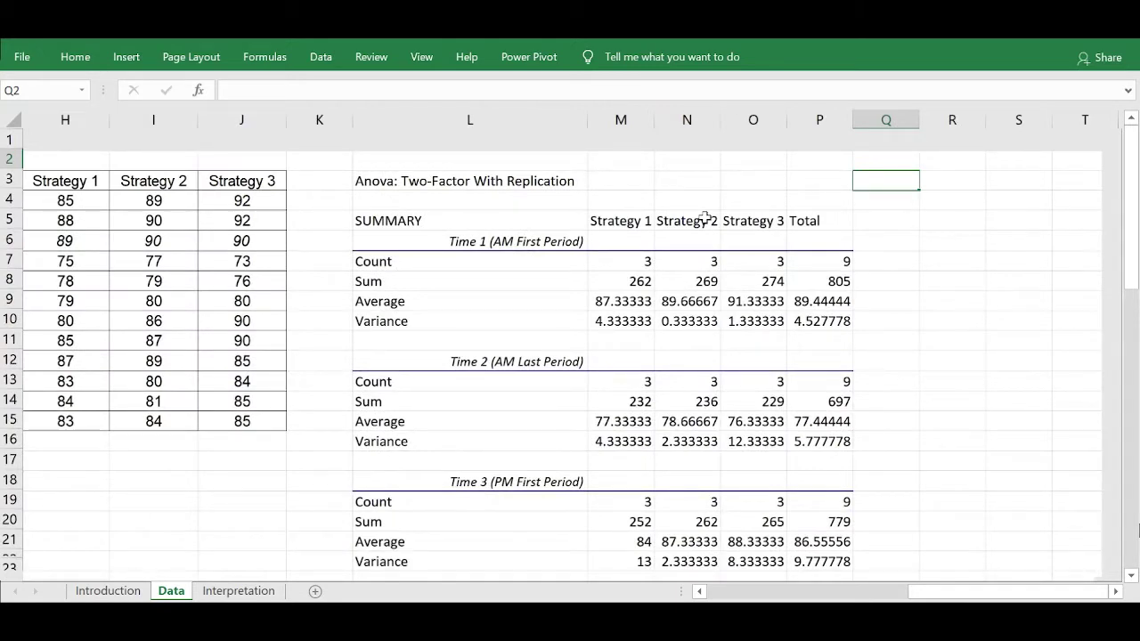
- Examine the Time 1 (AM First Period) summary, including its count, sum and variance rows and the strategy averages in M8:P8
left_click(430, 158)
left_click(430, 158)
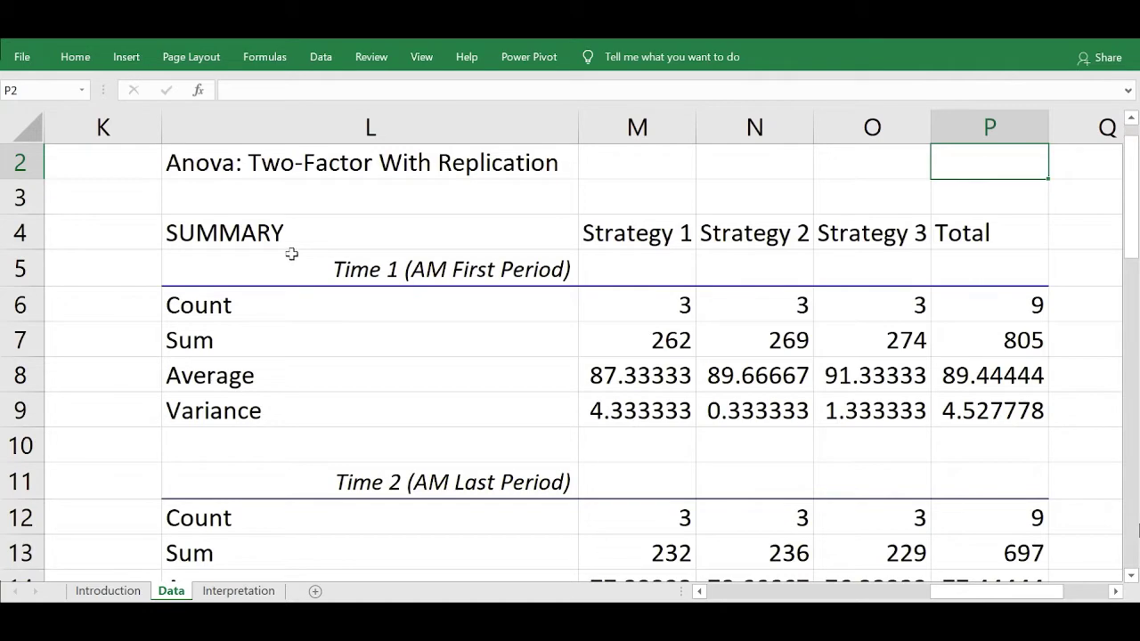
left_click_drag(383, 263, 1004, 412)
key("Down")
key("Down")
key("Down")
key("Down")
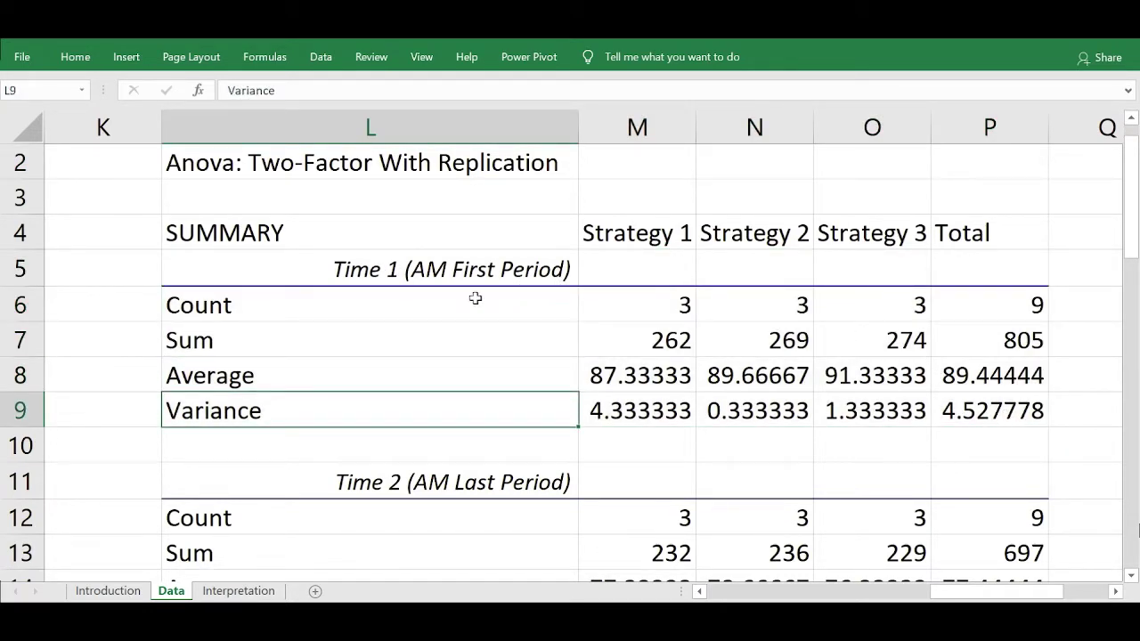
key("Up")
key("Up")
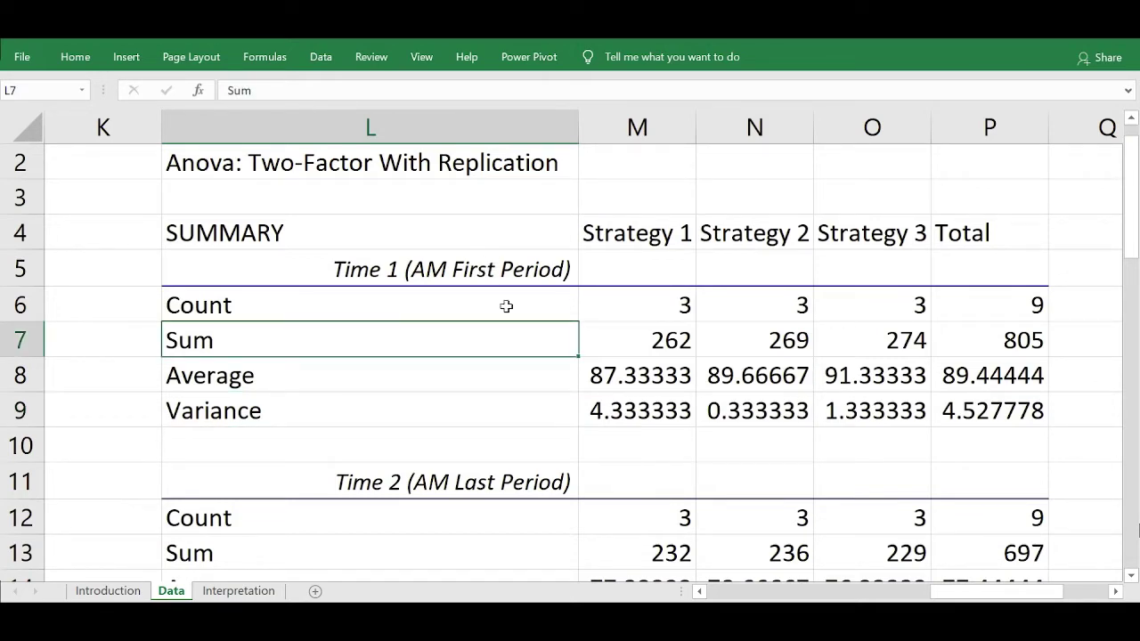
left_click(623, 293)
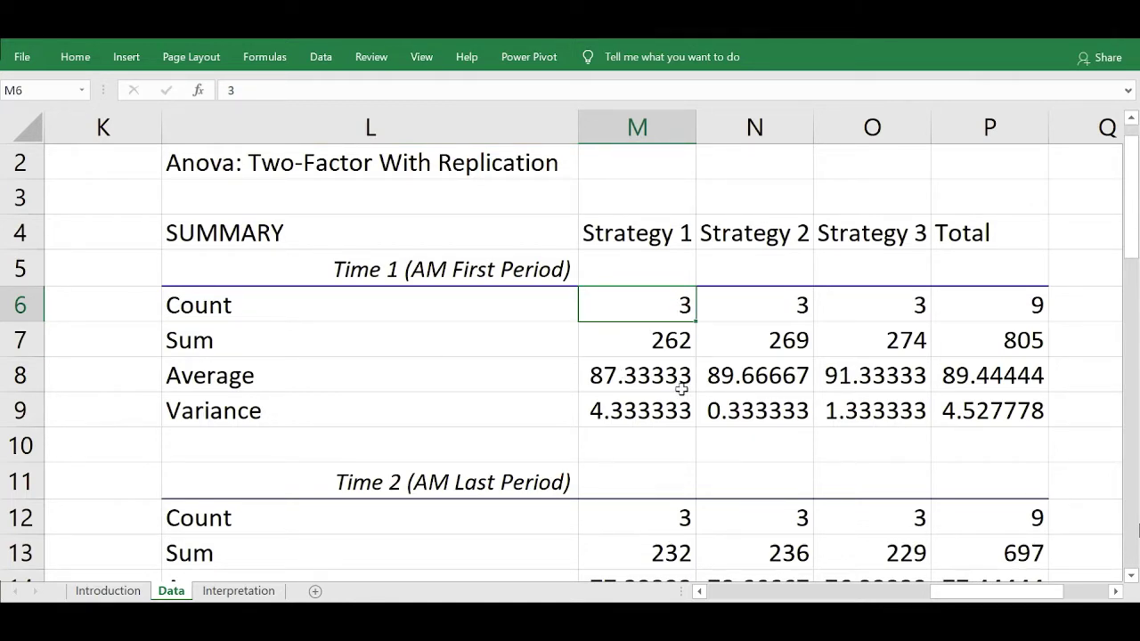
left_click_drag(682, 389, 990, 372)
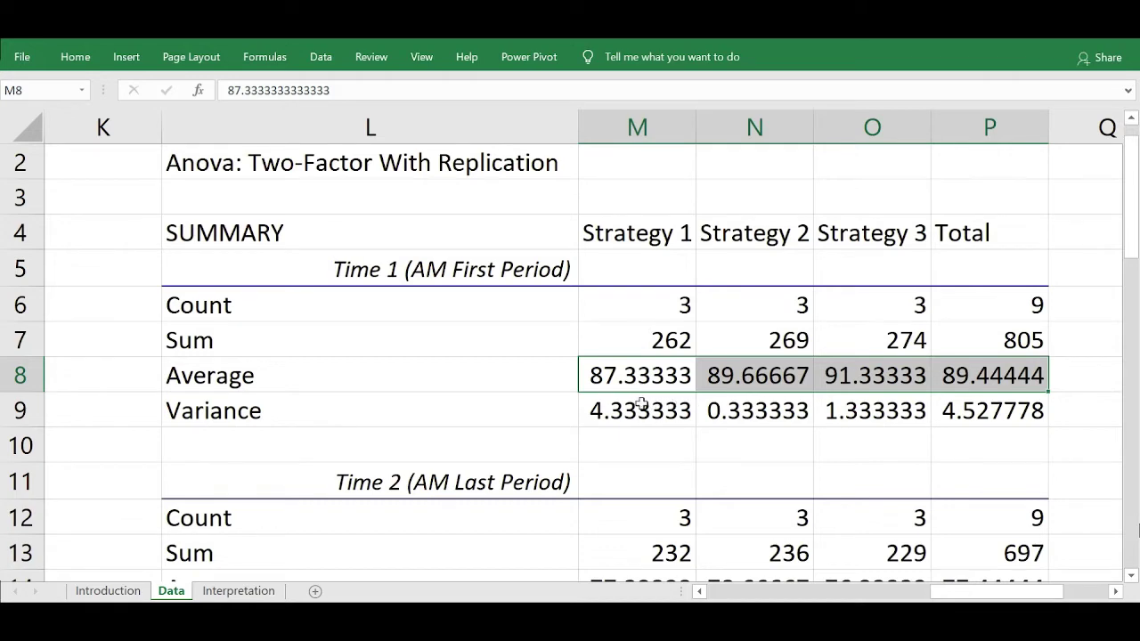
- Examine the strategy averages for Time 2 (AM Last Period) in M14:P14
key("Down")
key("Down")
key("Down")
key("Down")
key("Down")
key("Down")
key("Down")
key("Down")
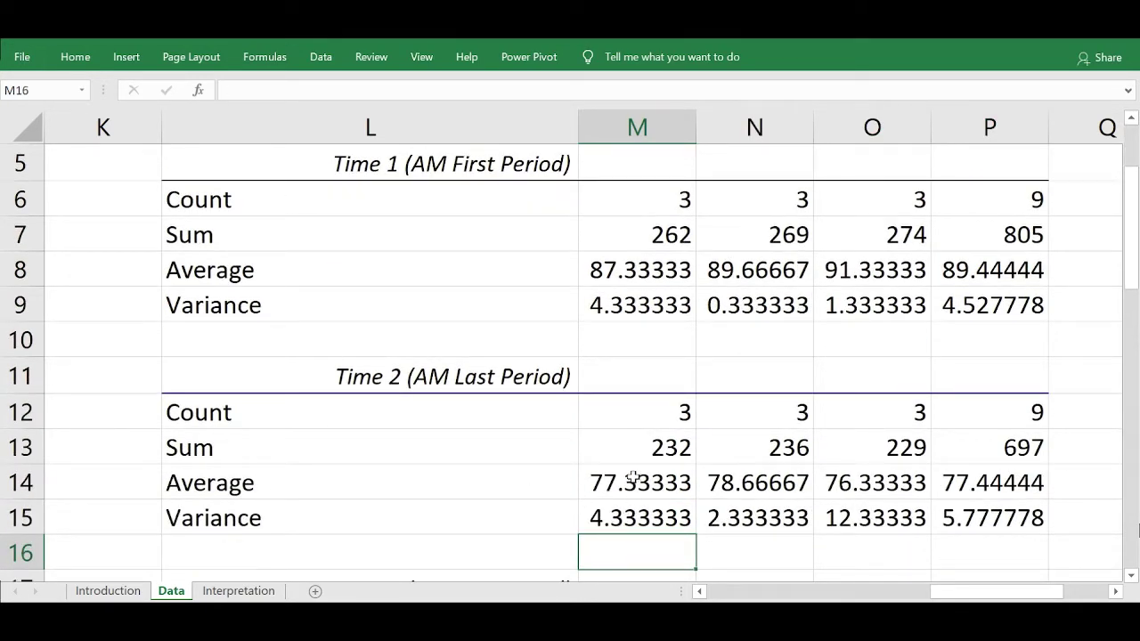
left_click_drag(605, 481, 989, 484)
- Examine the strategy averages for Time 3 (PM First Period) in M20:P20
key("Down")
key("Down")
key("Down")
key("Down")
key("Down")
key("Down")
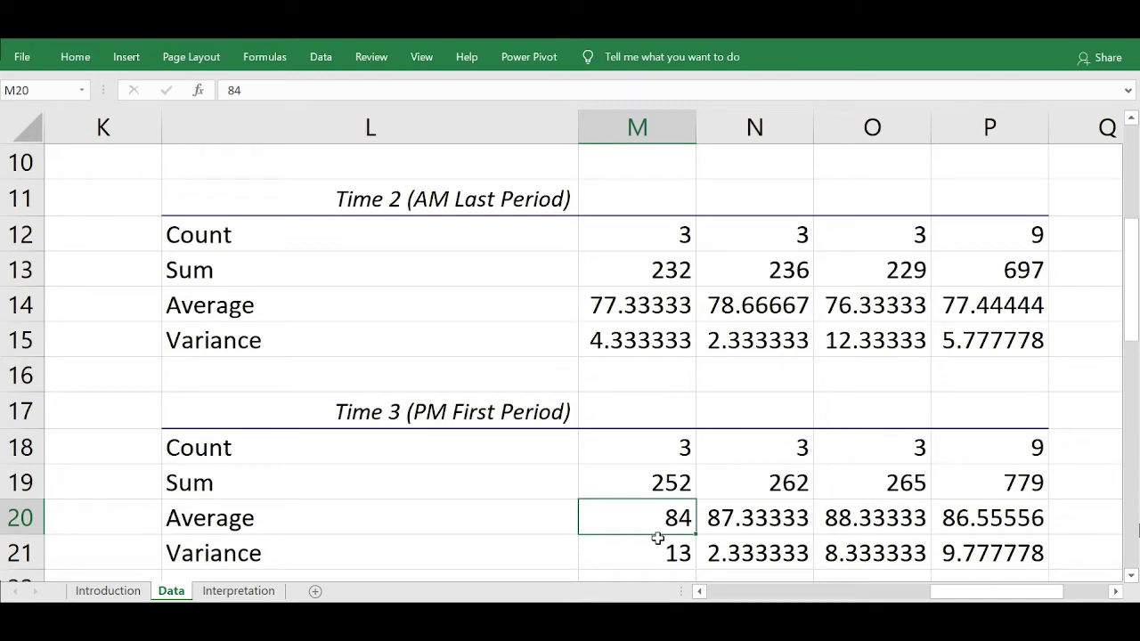
left_click_drag(657, 531, 965, 528)
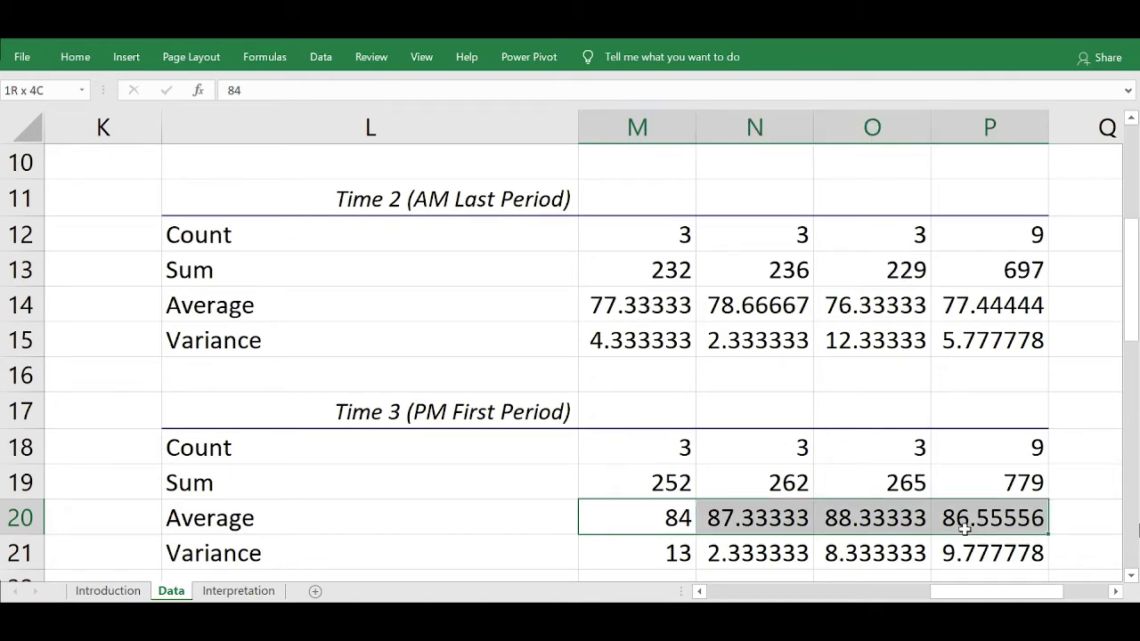
- Examine the summary block for Time 4 (PM Last Period) in rows 23 to 27
key("Down")
key("Down")
key("Down")
key("Down")
key("Down")
key("Down")
key("Down")
key("Down")
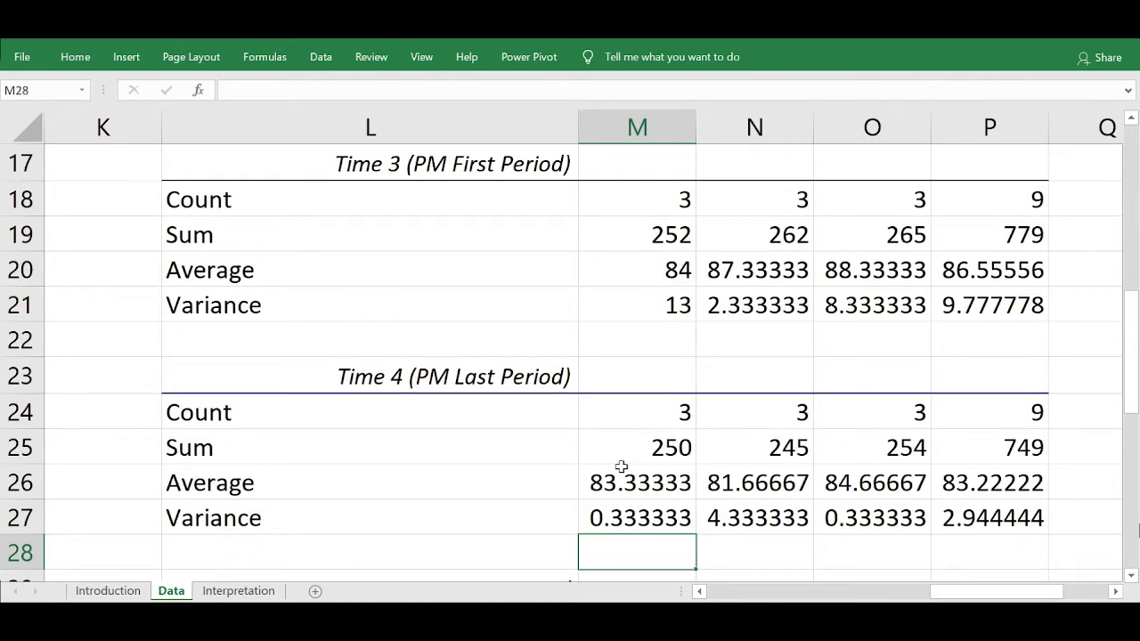
- Move the Time 1 (AM First Period) label from L5 to S8
key("Up")
key("Up")
key("Up")
key("Up")
key("Up")
scroll(621, 466, "down", 5)
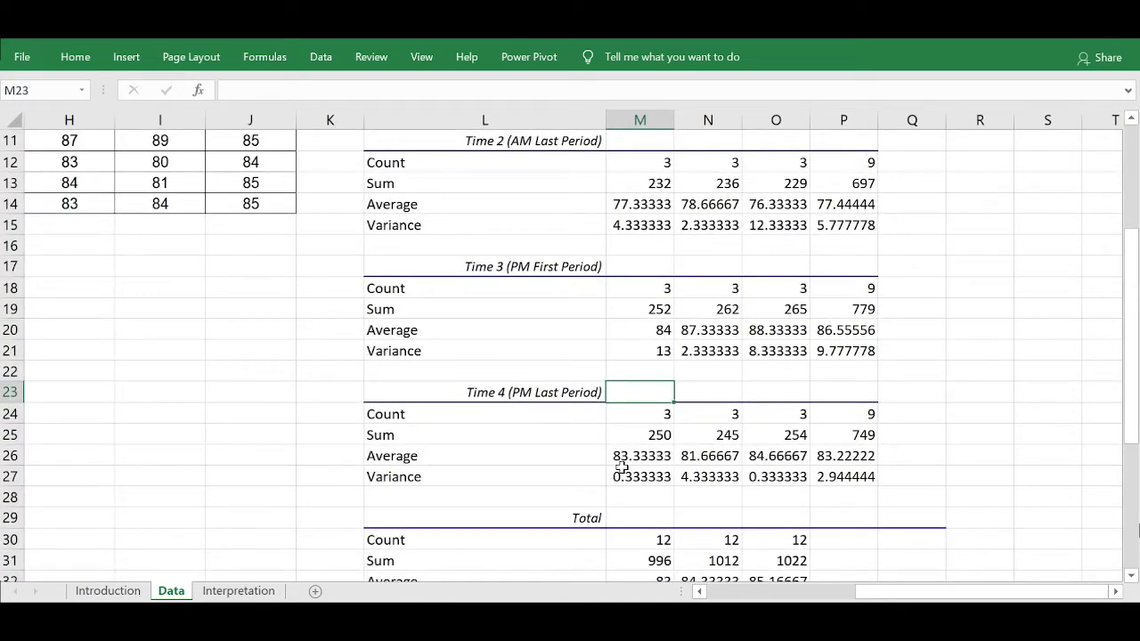
key("Up")
key("Up")
key("Up")
key("Up")
key("Up")
key("Up")
key("Up")
key("Up")
key("Up")
key("Up")
key("Up")
scroll(483, 193, "down", 2)
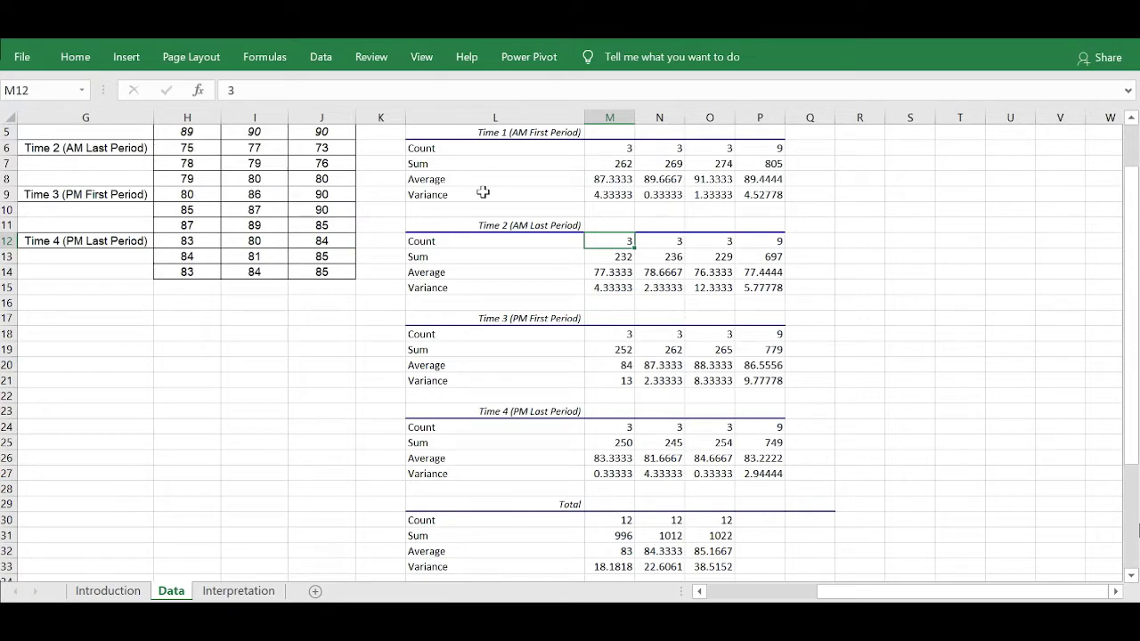
left_click(490, 135)
key("ctrl+c")
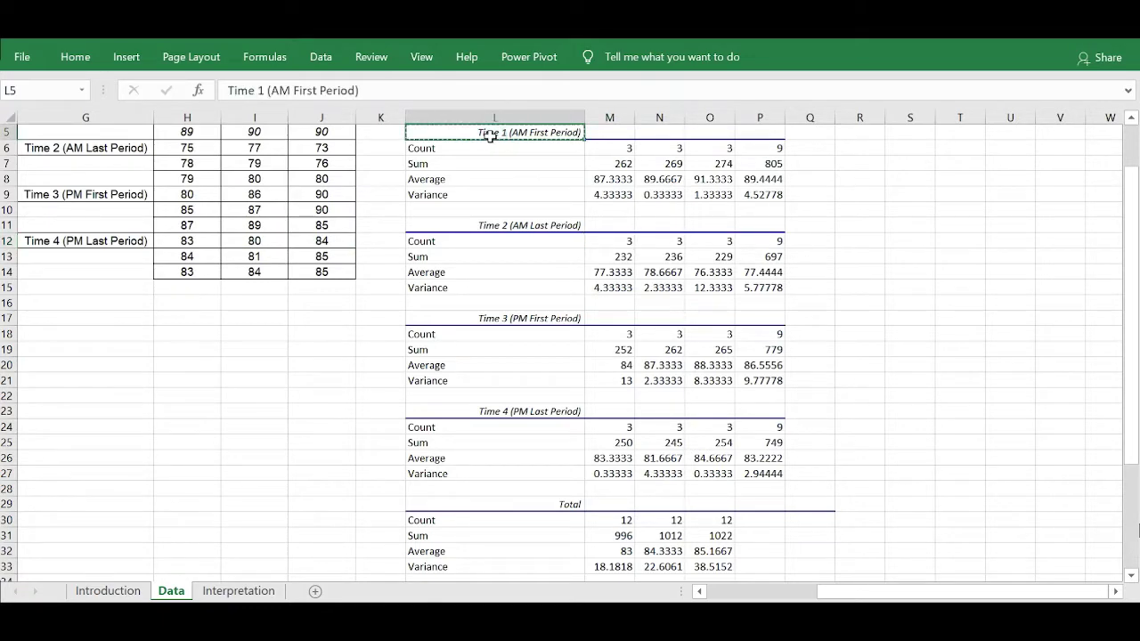
left_click(910, 184)
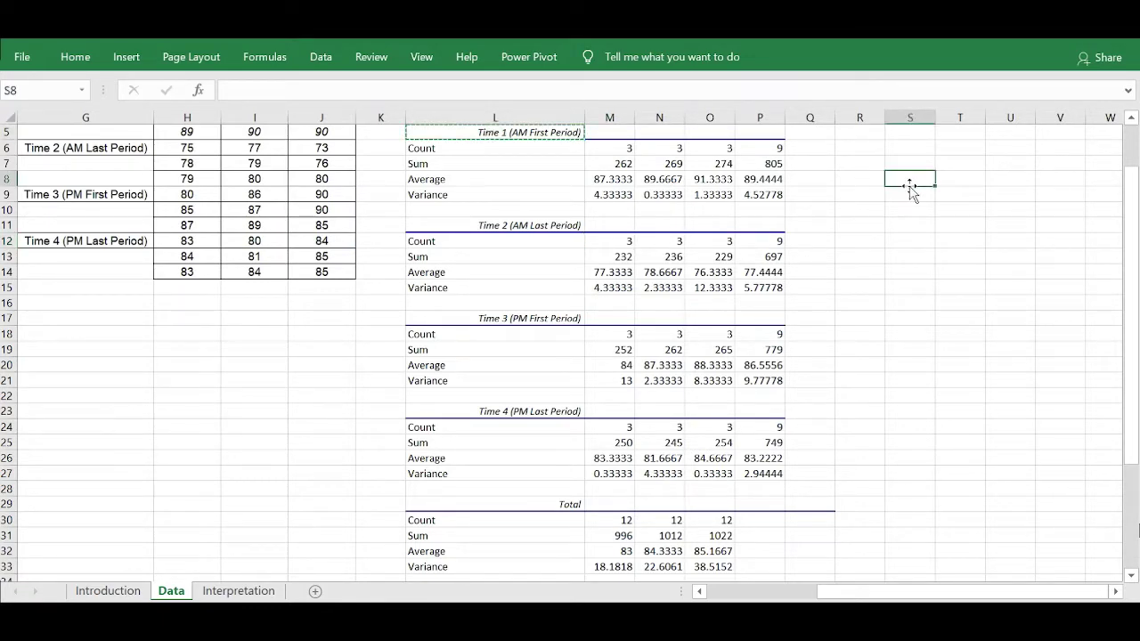
key("ctrl+v")
- Move the Strategy 1 to Strategy 3 headings from M4:O4 to S7:U7
left_click(483, 226)
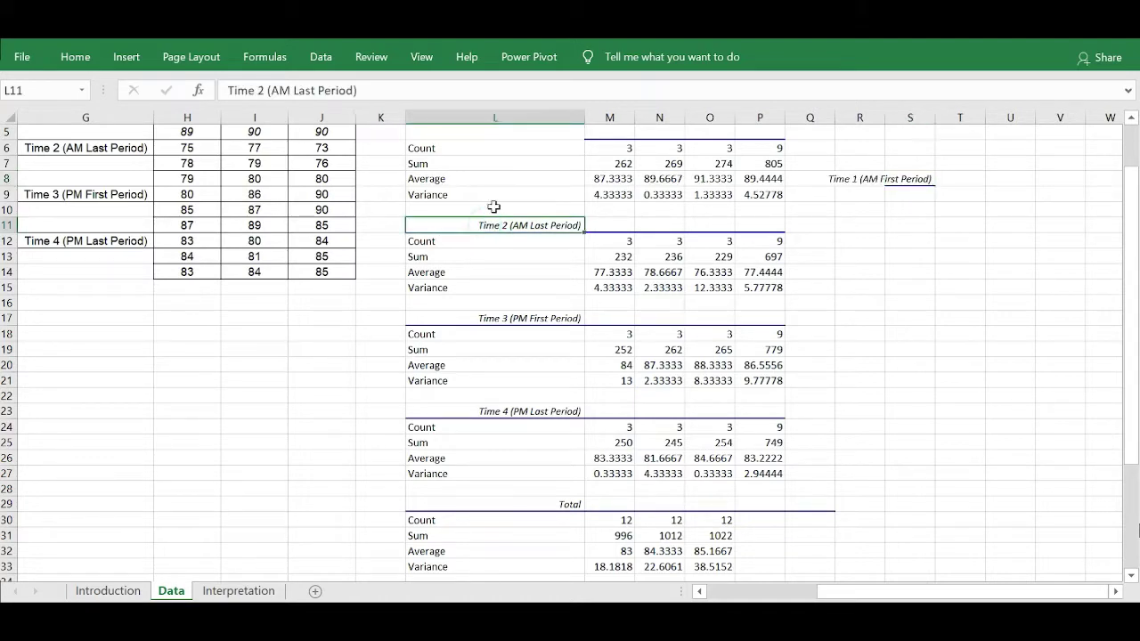
scroll(508, 198, "up", 2)
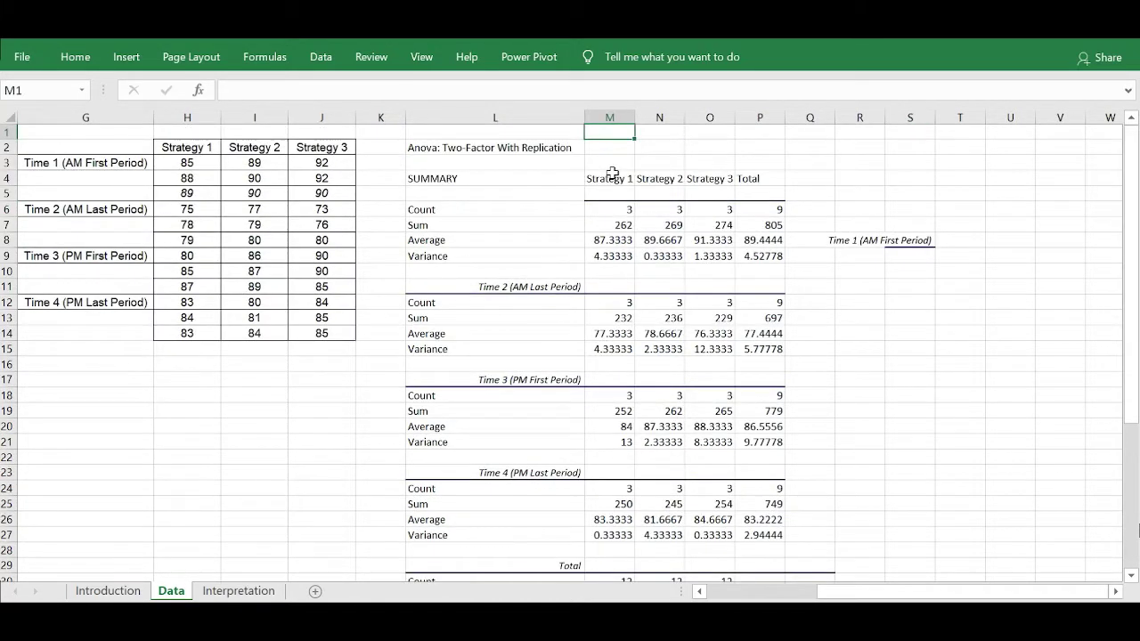
left_click_drag(611, 177, 703, 178)
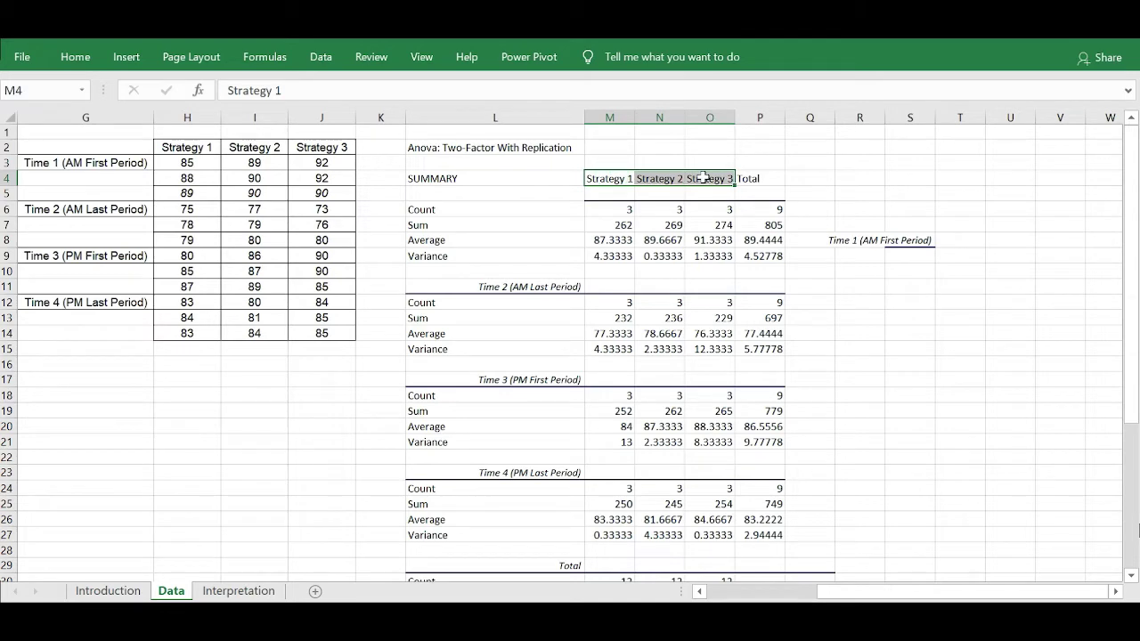
key("ctrl+c")
left_click(913, 223)
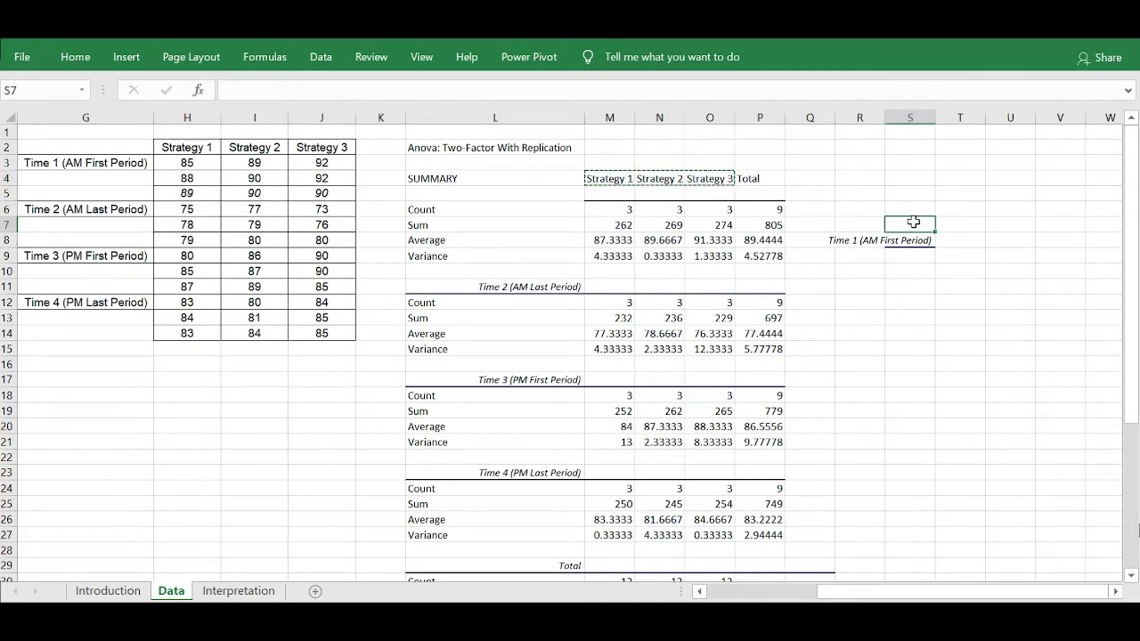
key("ctrl+v")
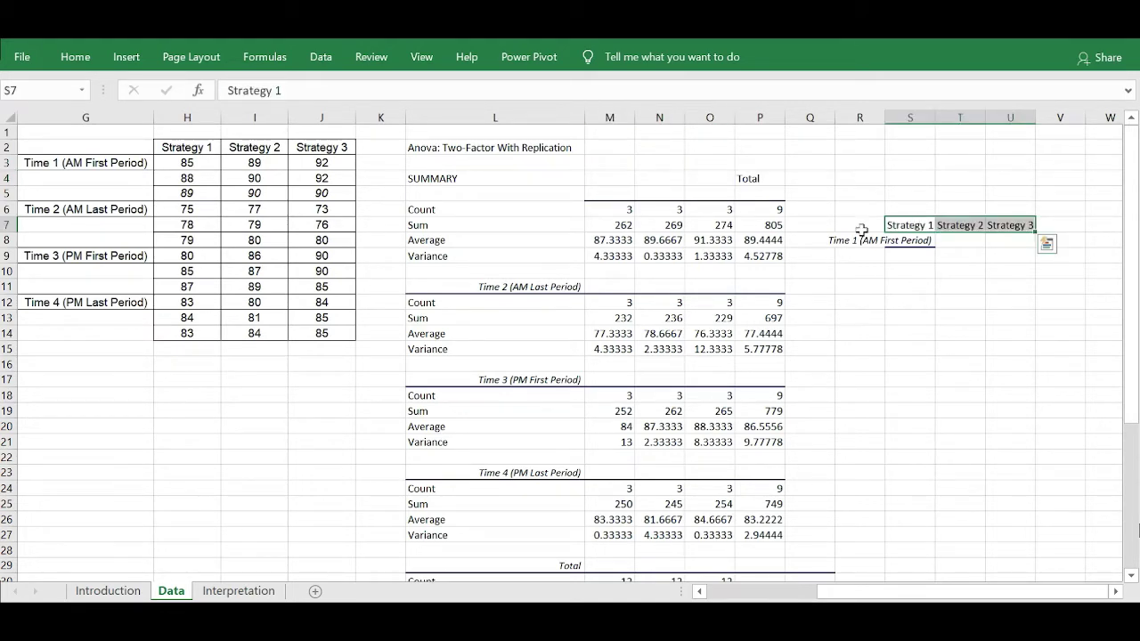
- Try to move the Time 1 averages from M8:P8 to S8:V8, over the period label
left_click_drag(602, 237, 764, 239)
key("ctrl+x")
left_click(917, 236)
key("ctrl+v")
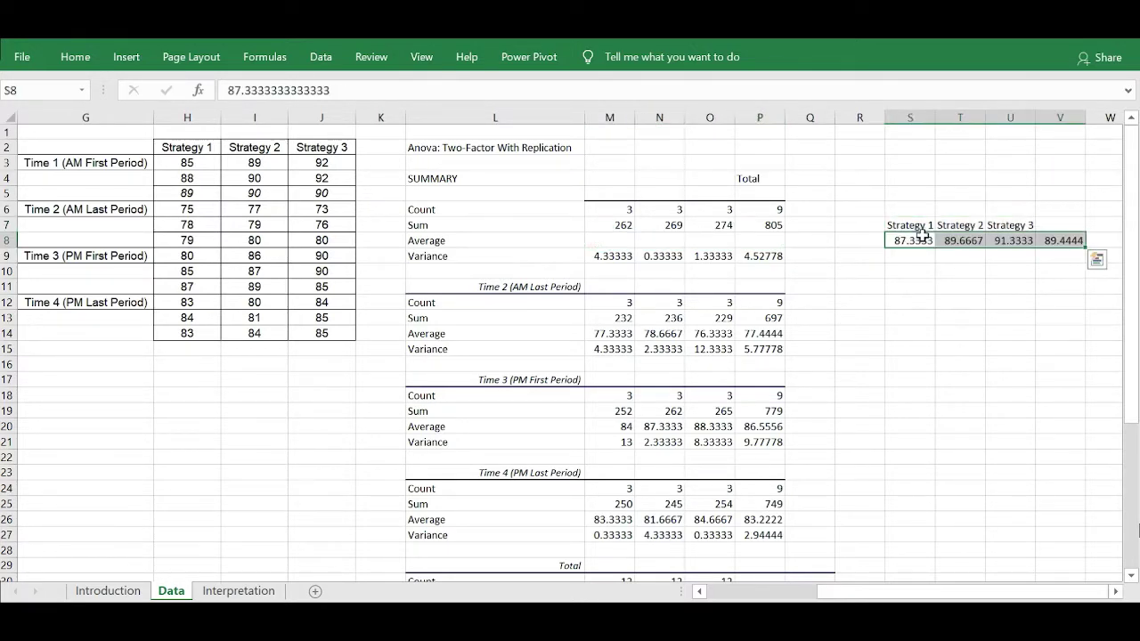
key("Left")
key("Left")
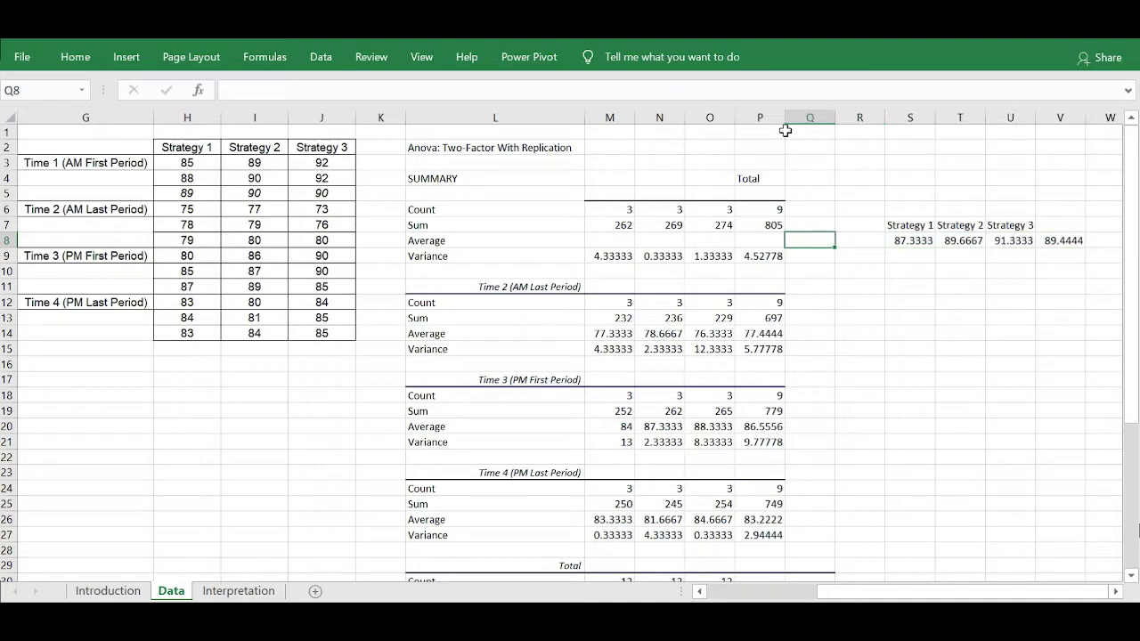
key("Right")
key("Right")
key("ctrl+z")
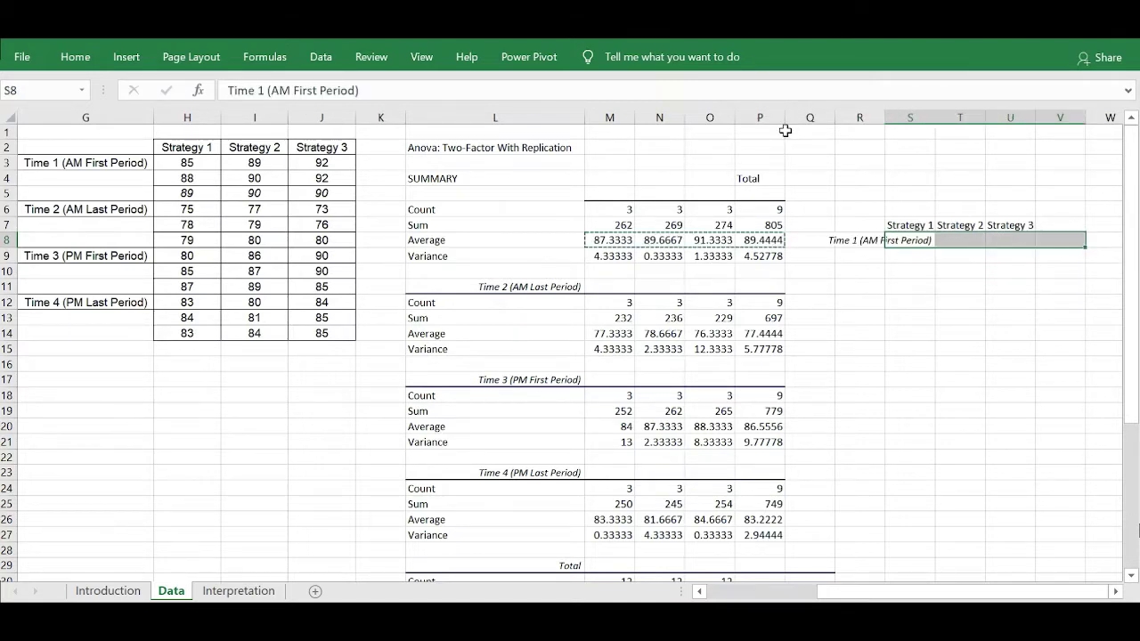
- Move the Time 1 label from S8 to R8 and its three strategy averages from M8:O8 to S8:U8
key("ctrl+z")
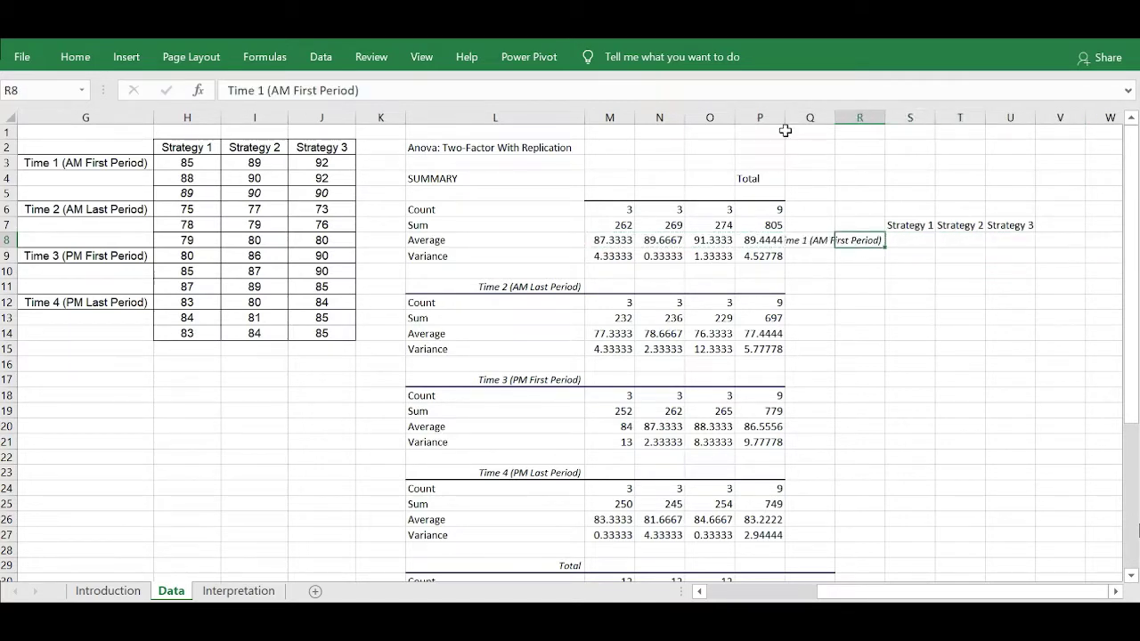
key("Left")
key("Left")
key("Left")
key("shift+Left")
key("shift+Left")
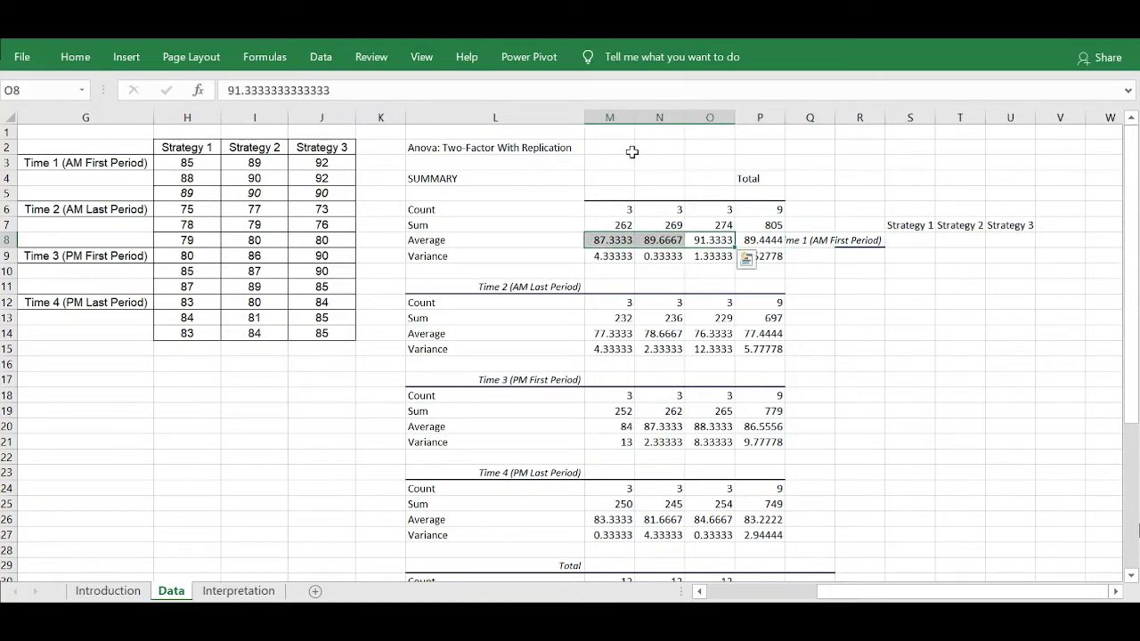
key("ctrl+x")
key("Right")
key("Right")
key("Right")
key("Right")
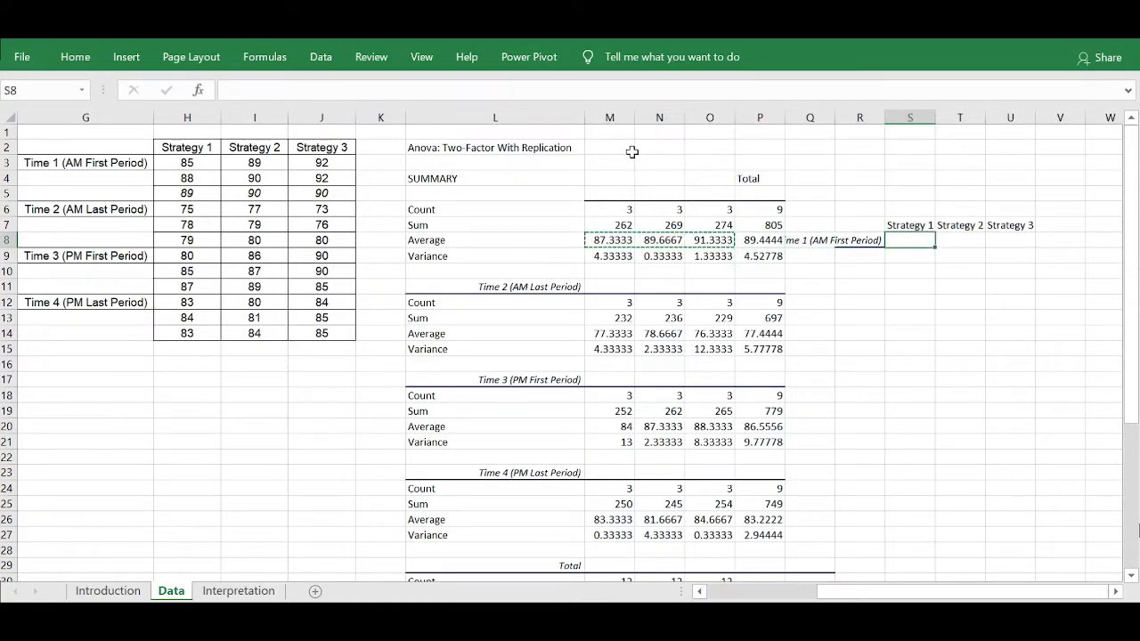
key("ctrl+v")
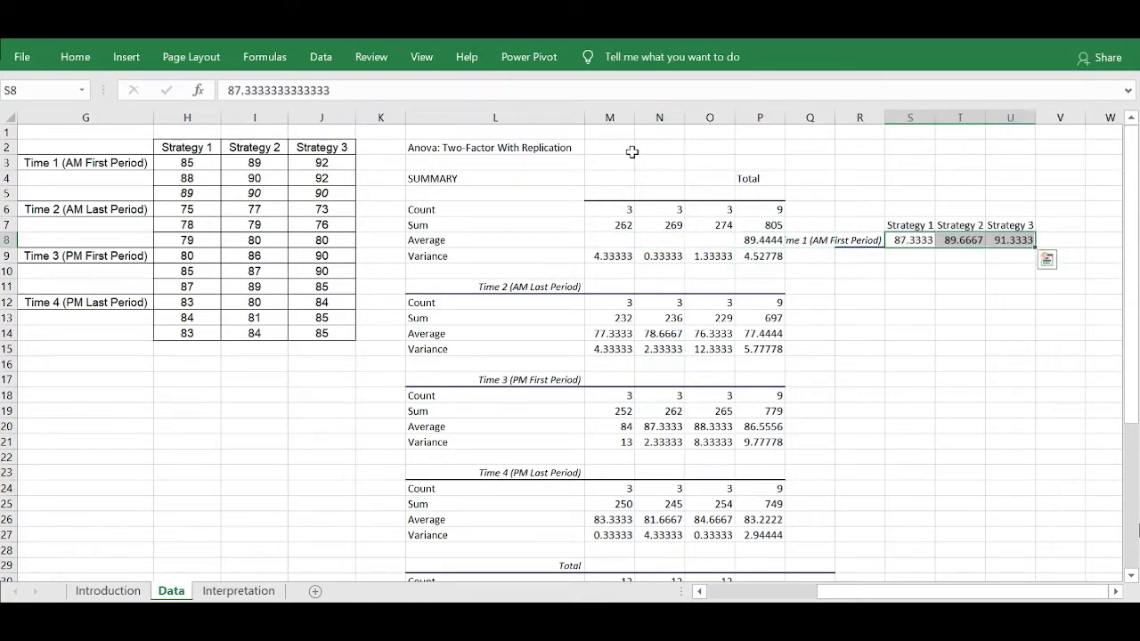
- Fit column R to its contents and move the Time 2 (AM Last Period) label from L11 to R9
double_click(884, 117)
key("Down")
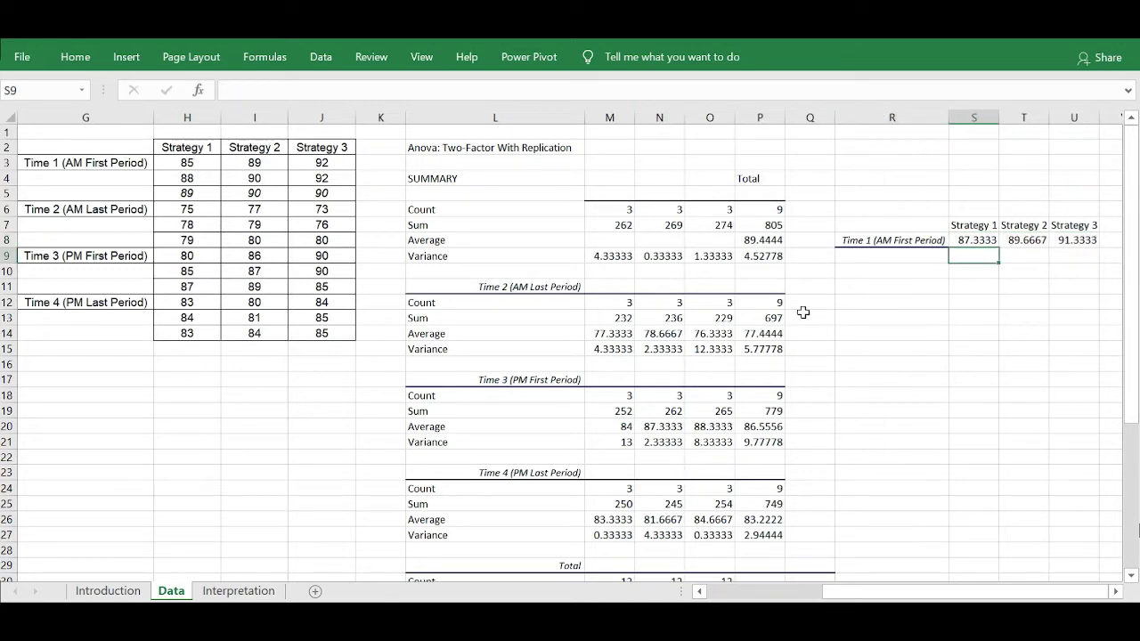
left_click(603, 334)
key("Up")
key("Up")
key("Up")
key("Left")
key("ctrl+x")
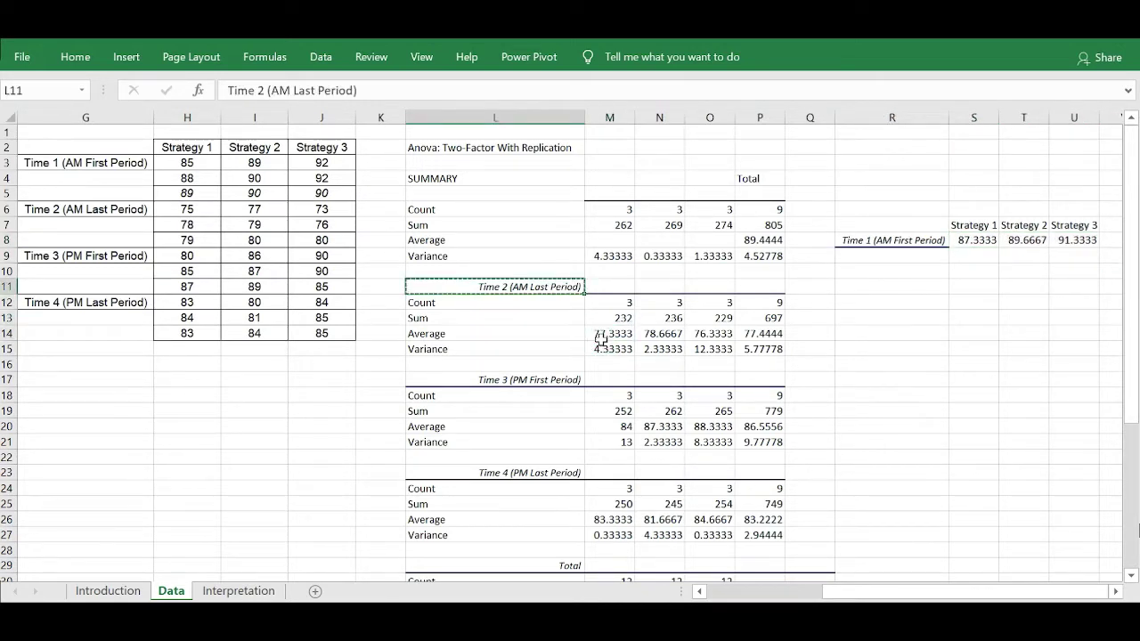
left_click(879, 259)
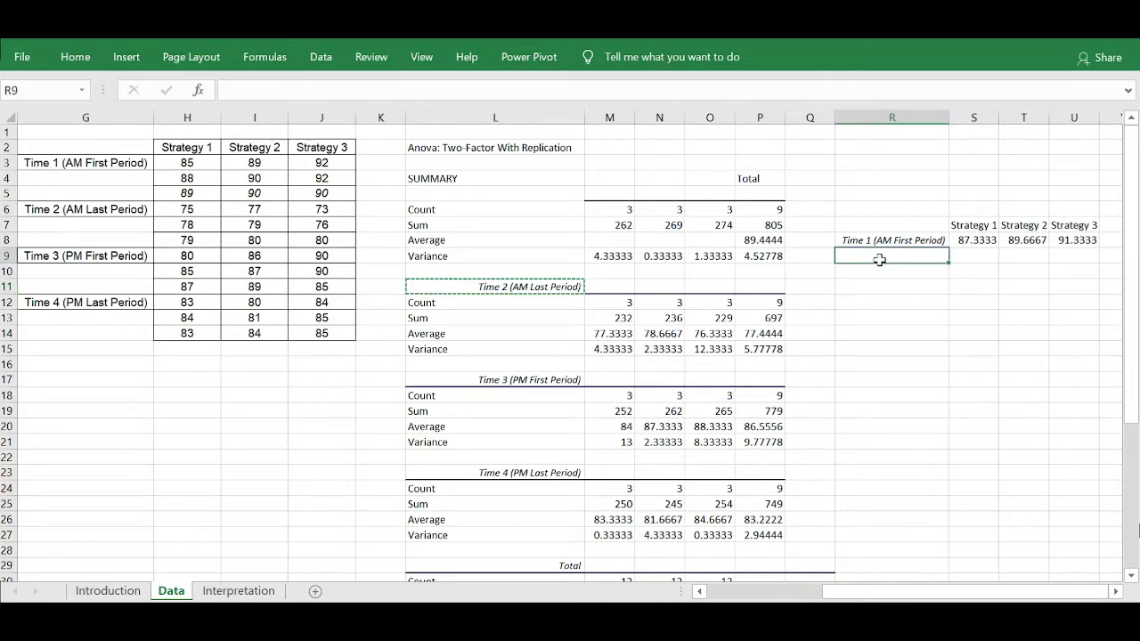
key("ctrl+v")
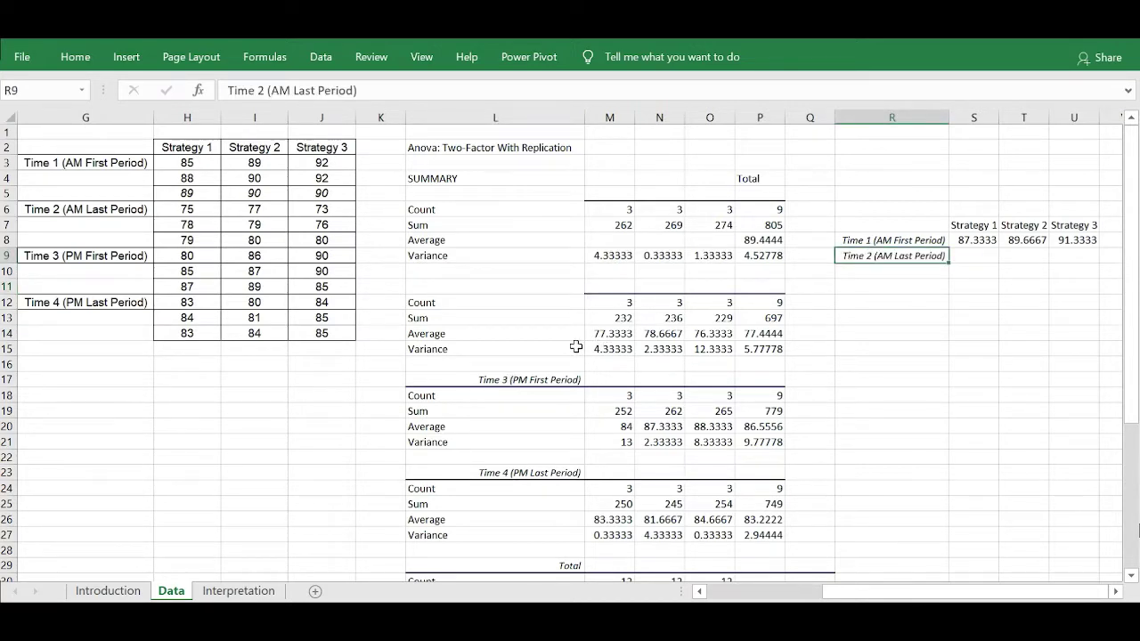
- Move the three Time 2 strategy averages from M14:O14 to S9:U9
left_click_drag(606, 333, 712, 334)
key("ctrl+x")
left_click(969, 254)
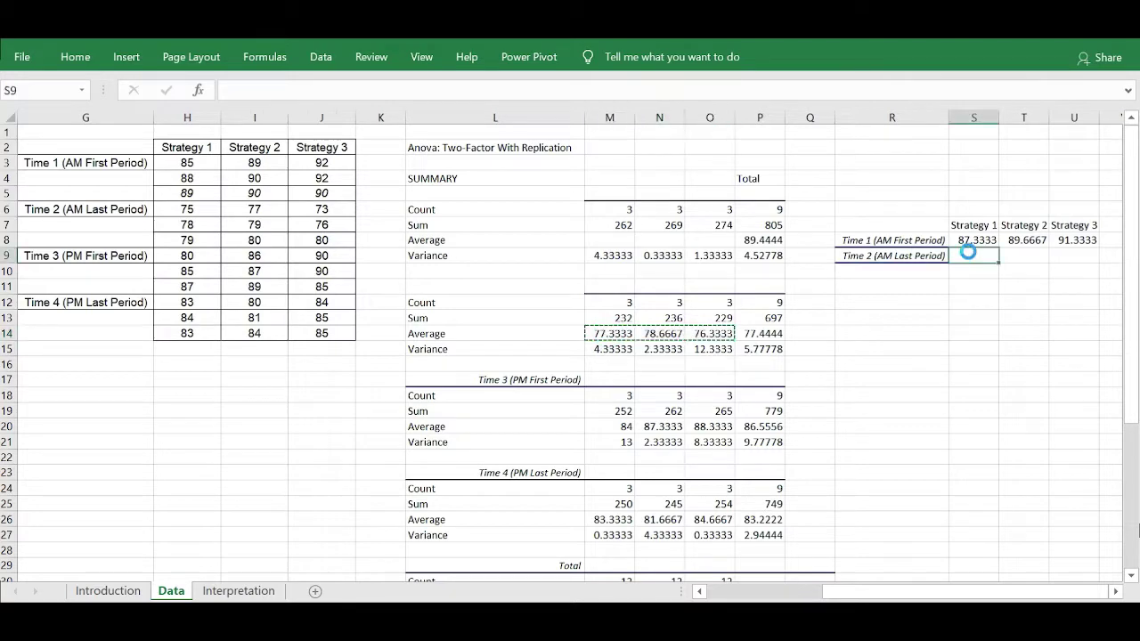
key("ctrl+v")
- Move the Time 3 (PM First Period) label from L17 to R10 and its strategy averages from M20:O20 to S10:U10
left_click(512, 379)
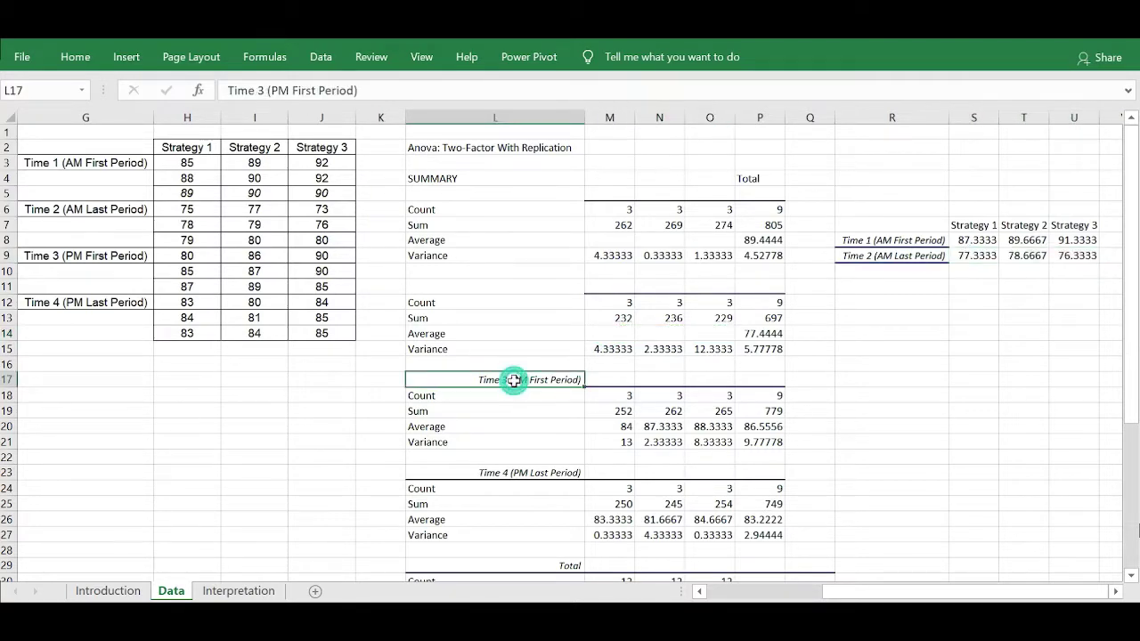
key("ctrl+x")
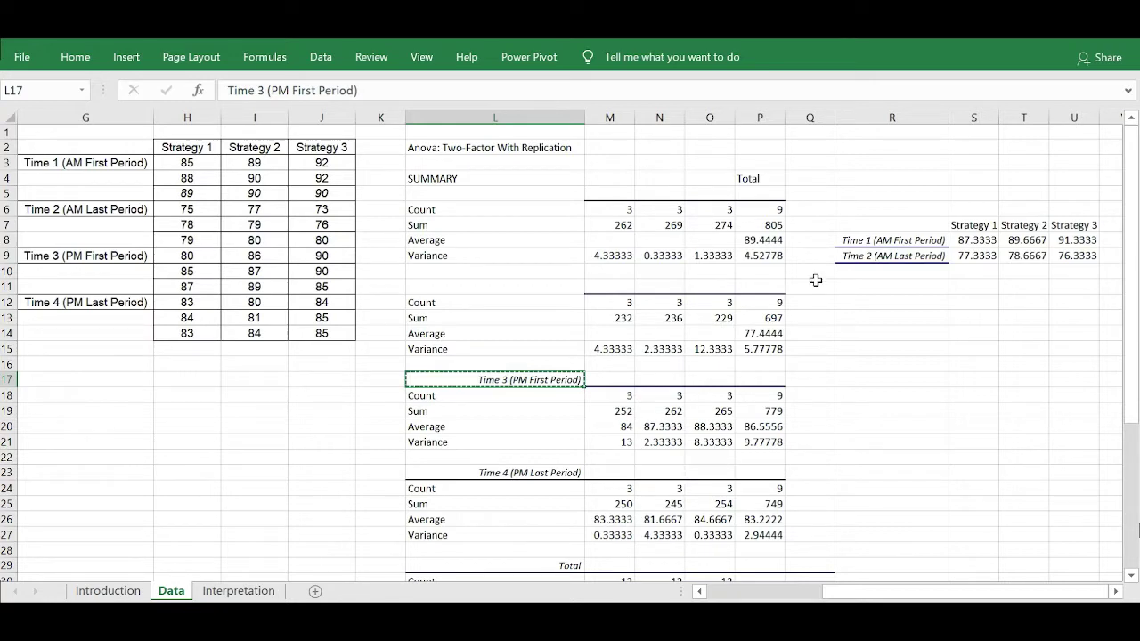
left_click(890, 271)
key("ctrl+v")
left_click_drag(610, 427, 710, 427)
key("ctrl+x")
left_click(973, 274)
key("ctrl+v")
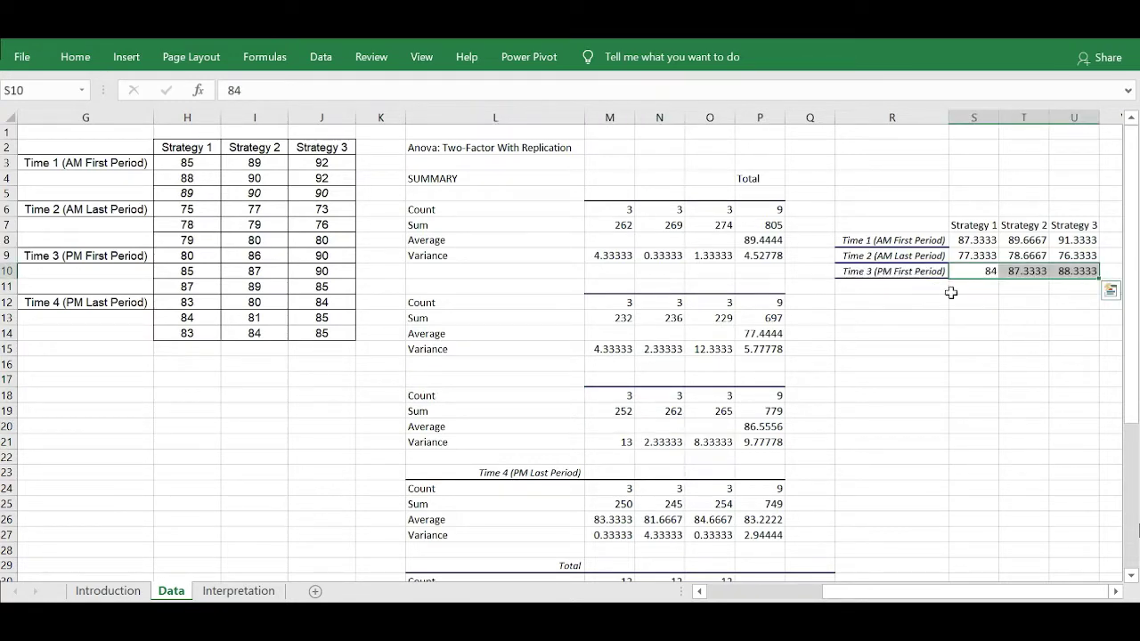
- Move the Time 4 (PM Last Period) label from L23 to R11 and its strategy averages from M26:O26 to S11:U11
left_click(529, 474)
key("ctrl+x")
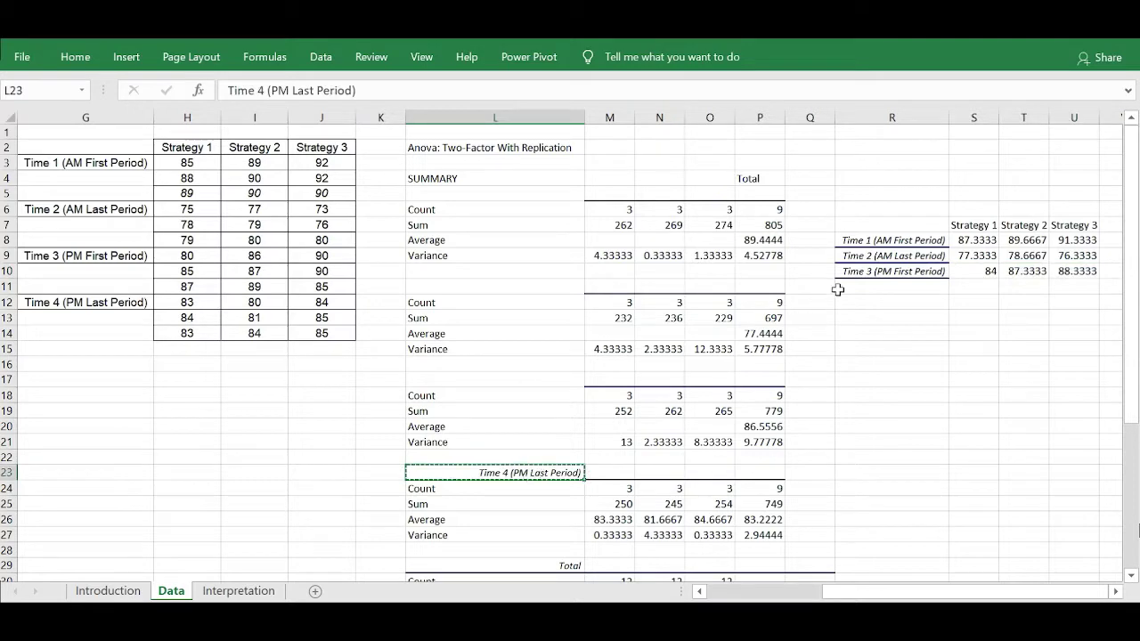
left_click(873, 285)
key("ctrl+v")
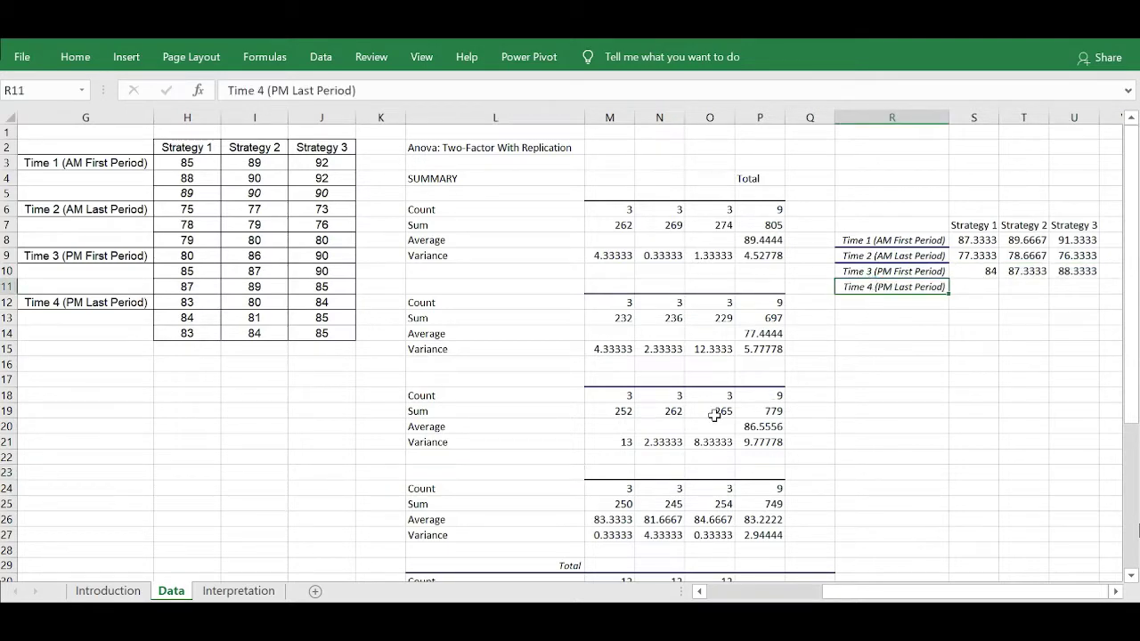
left_click_drag(603, 517, 699, 517)
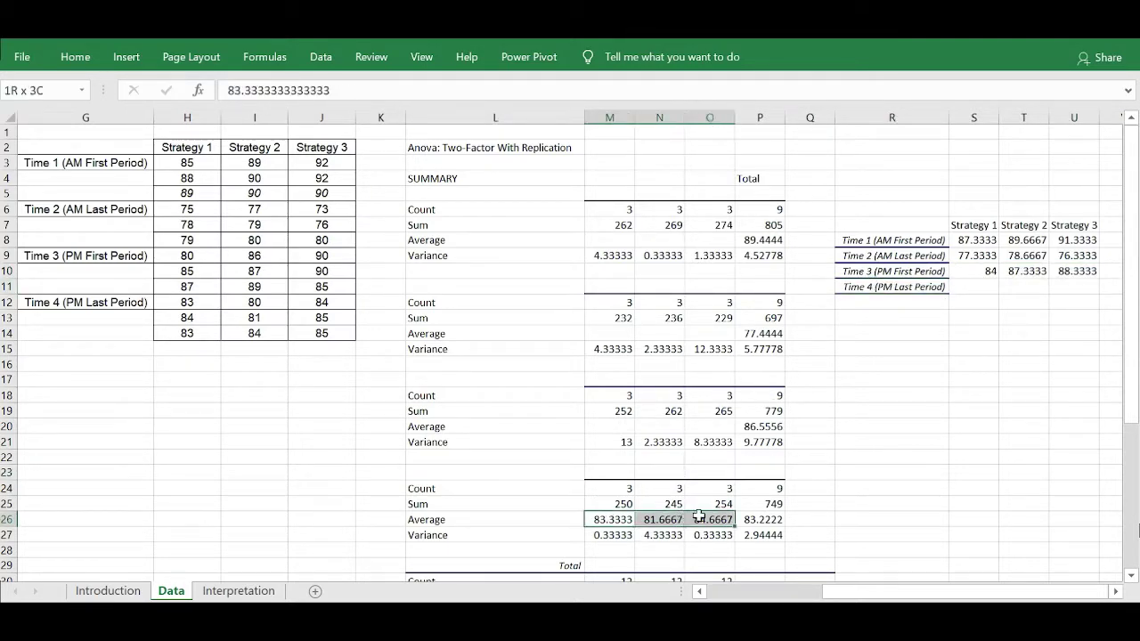
key("ctrl+c")
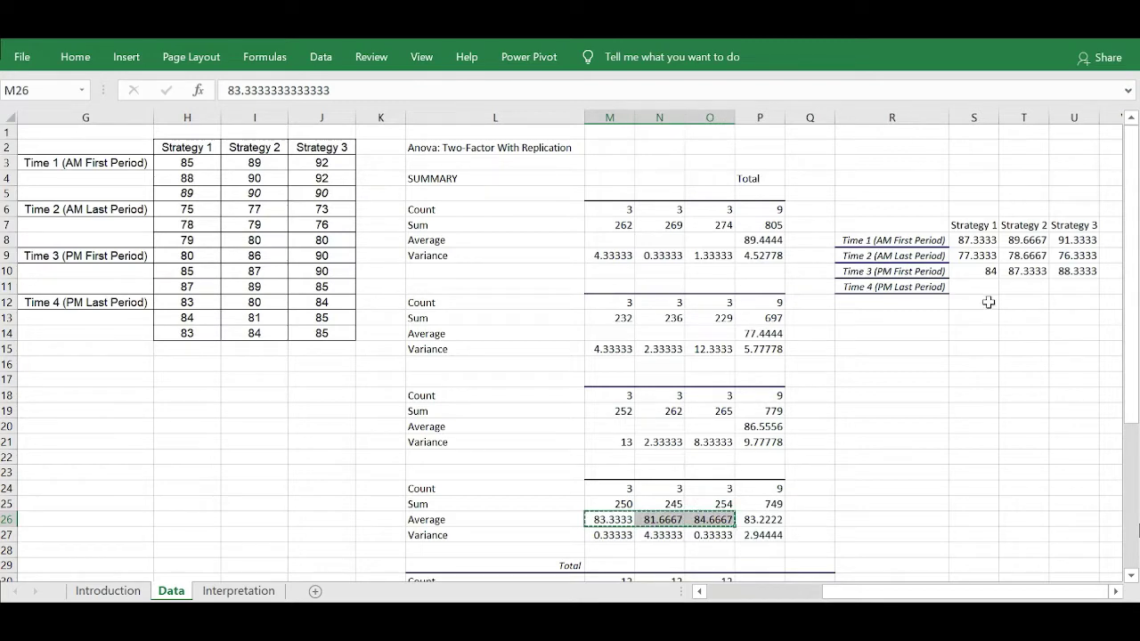
left_click(980, 290)
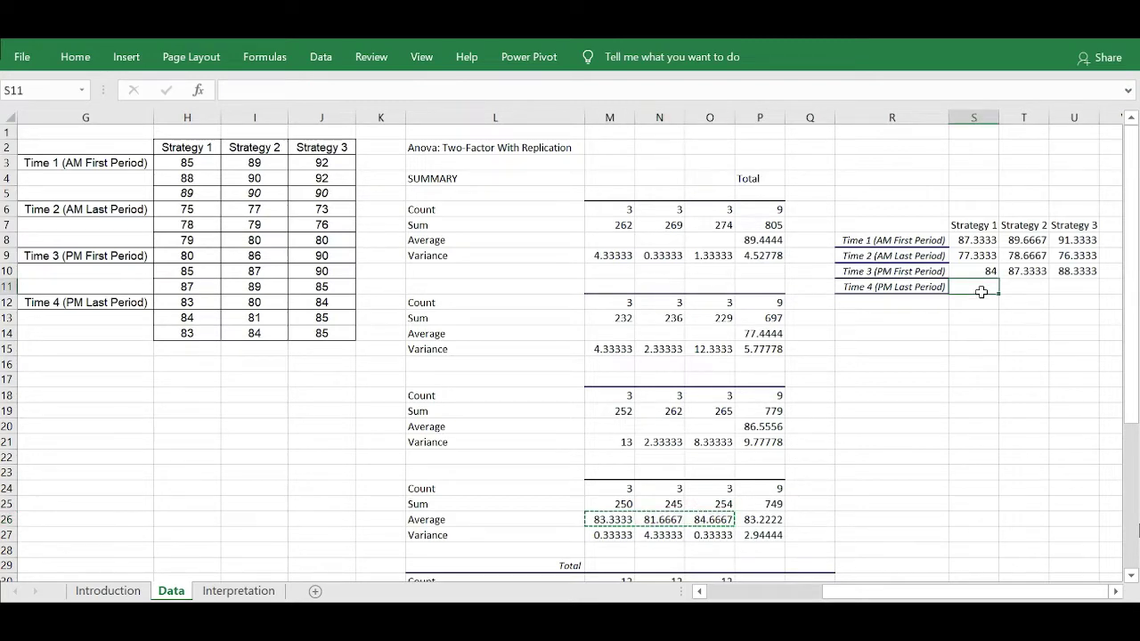
key("Return")
- Paste the averages table from R7:U11 at L47, below the ANOVA table
left_click(910, 224)
left_click_drag(910, 223, 1069, 286)
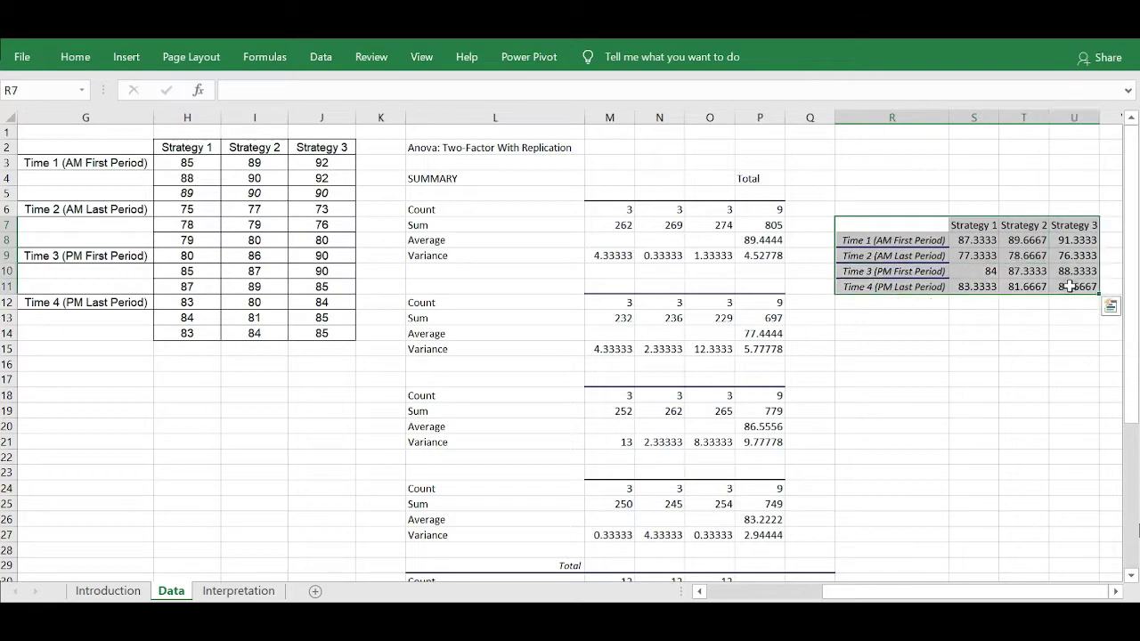
key("ctrl+c")
key("Down")
key("Down")
key("Down")
key("Down")
key("Down")
key("Down")
key("Down")
key("Down")
key("Down")
key("Down")
key("Down")
key("Down")
key("Down")
key("Down")
key("Down")
key("Down")
key("Down")
key("Down")
key("Down")
key("Down")
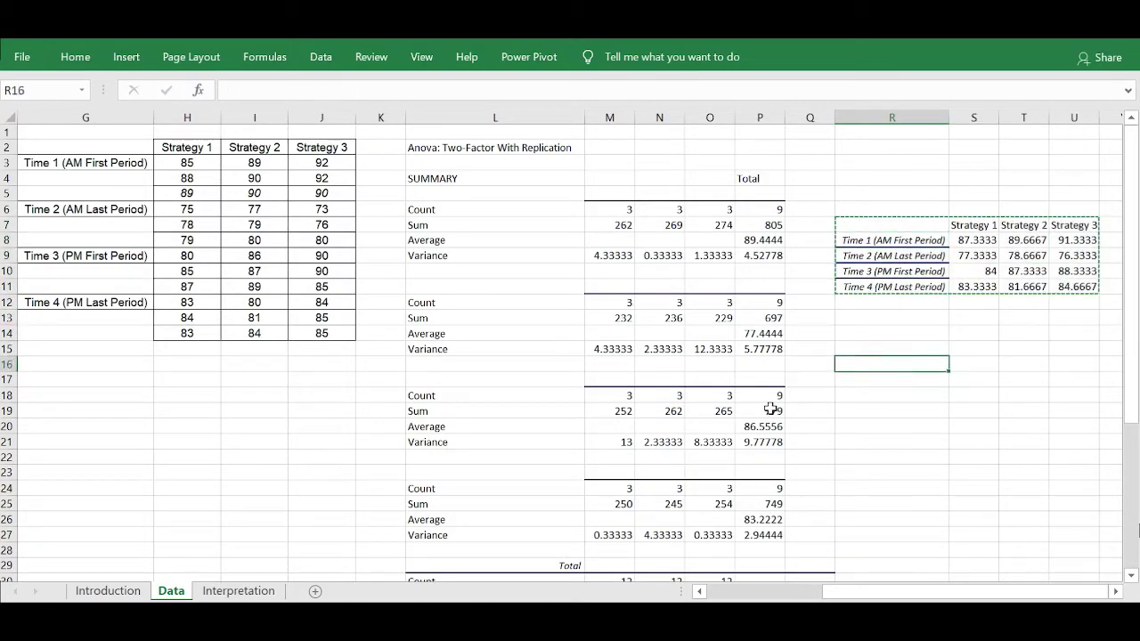
key("Down")
key("Down")
key("Down")
key("Down")
key("Down")
key("Down")
key("Down")
key("Down")
key("Down")
key("Down")
key("Down")
key("Down")
key("Down")
key("Down")
key("Down")
key("Down")
key("Down")
key("Down")
key("Down")
key("Down")
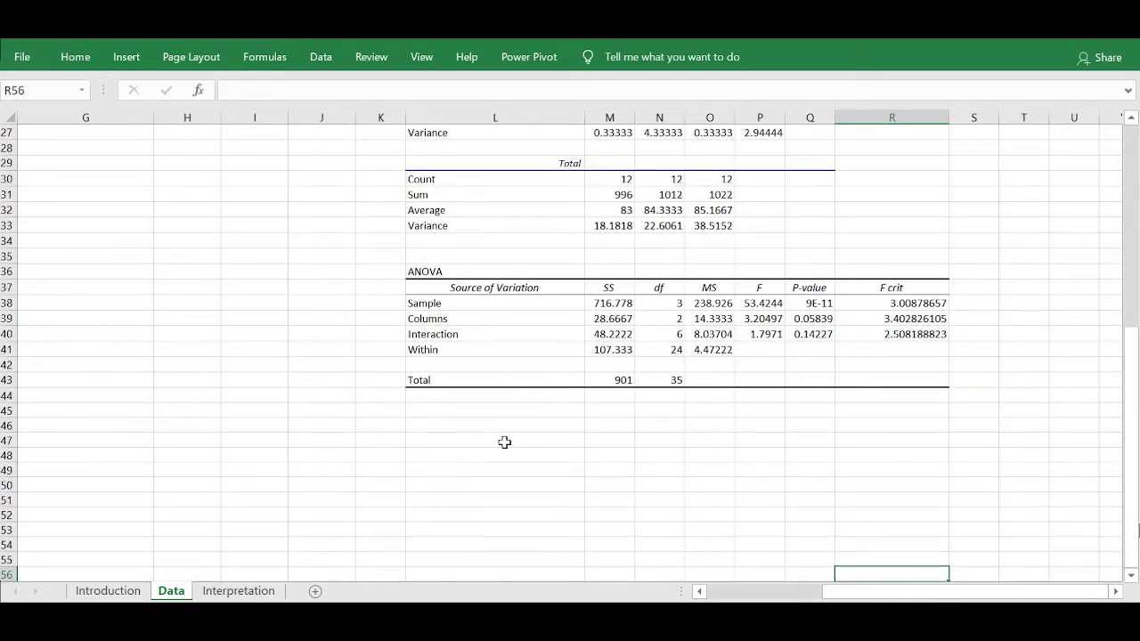
left_click(504, 443)
key("Right")
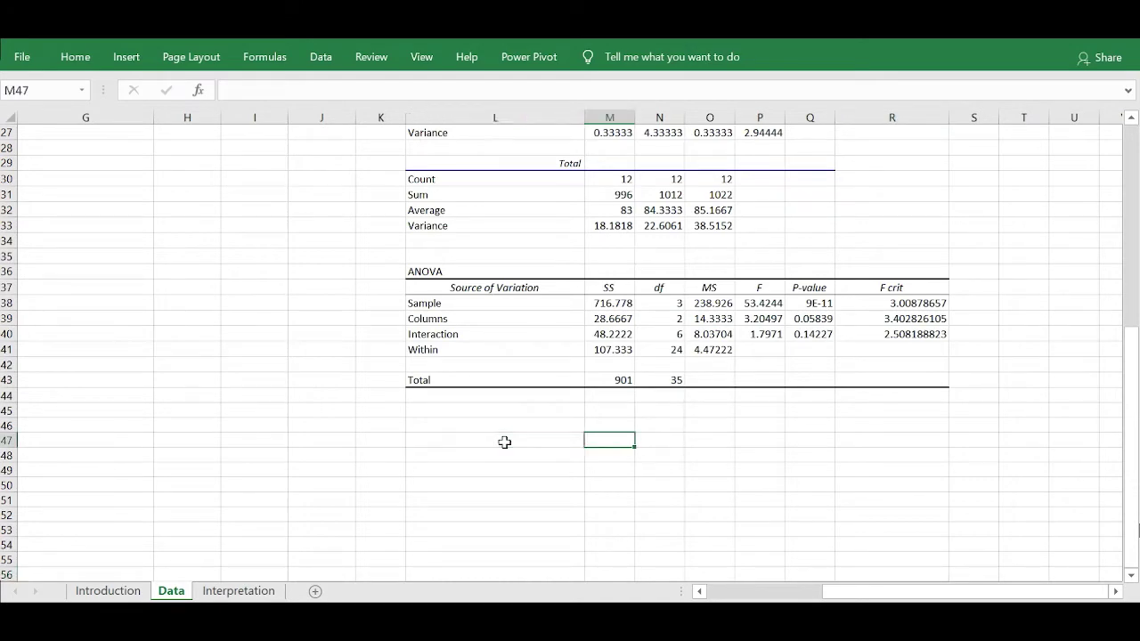
key("Left")
key("ctrl+v")
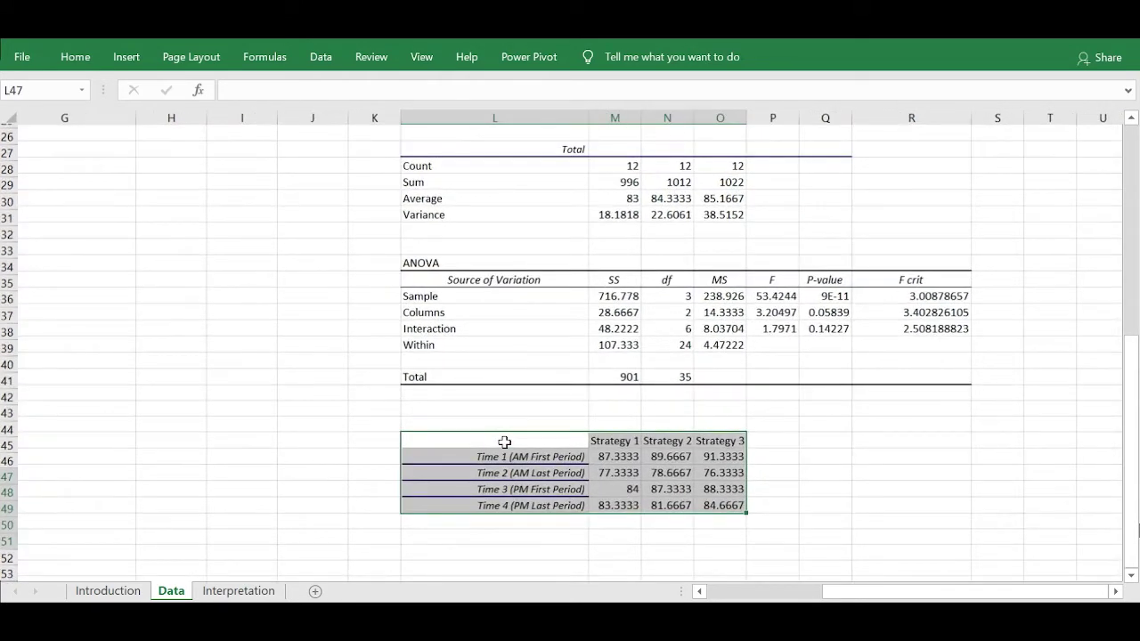
- Enter the heading FACTORS in L47, the corner cell of the averages table
type("FAC")
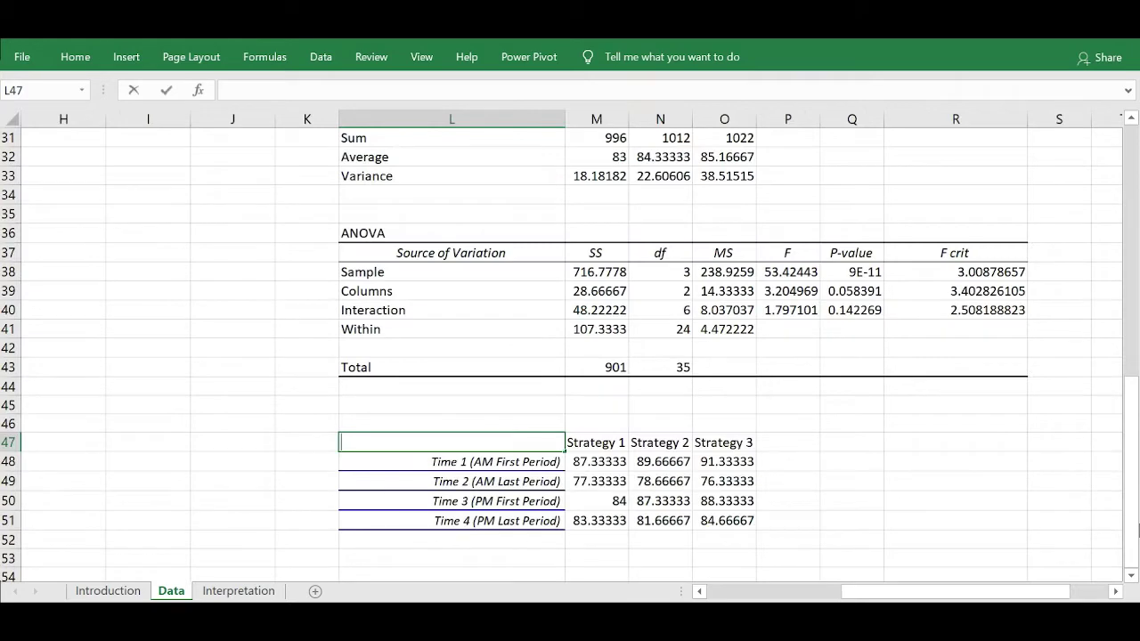
type("TORS")
key("Return")
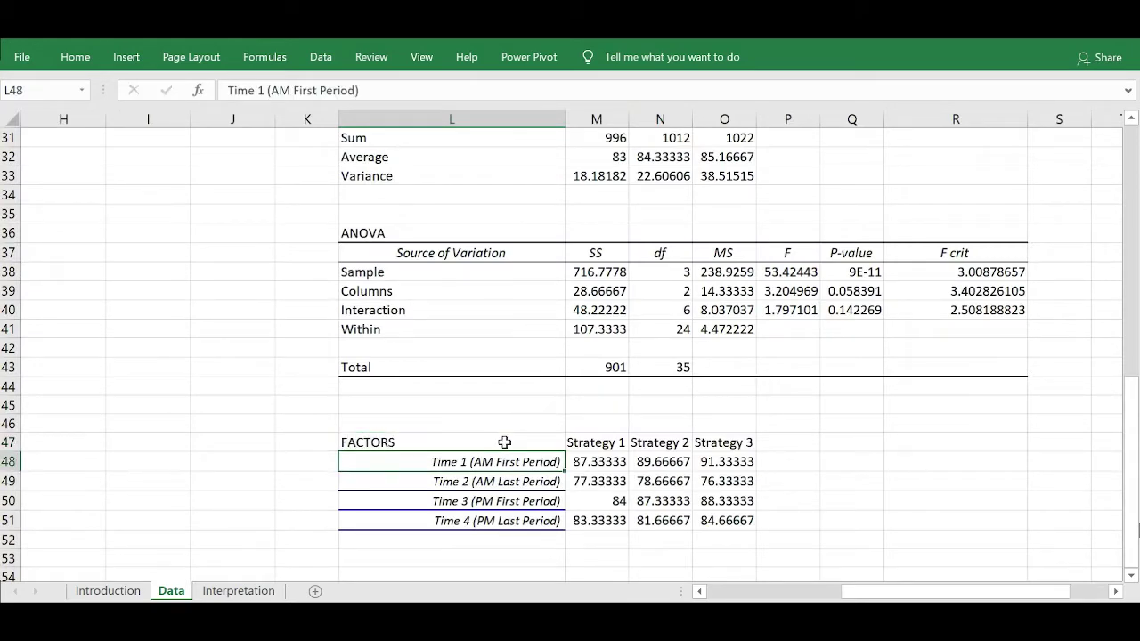
- Format the FACTORS table in L47:O51 with the Number format
key("Up")
key("ctrl+shift+Right")
key("Left")
key("Left")
key("Left")
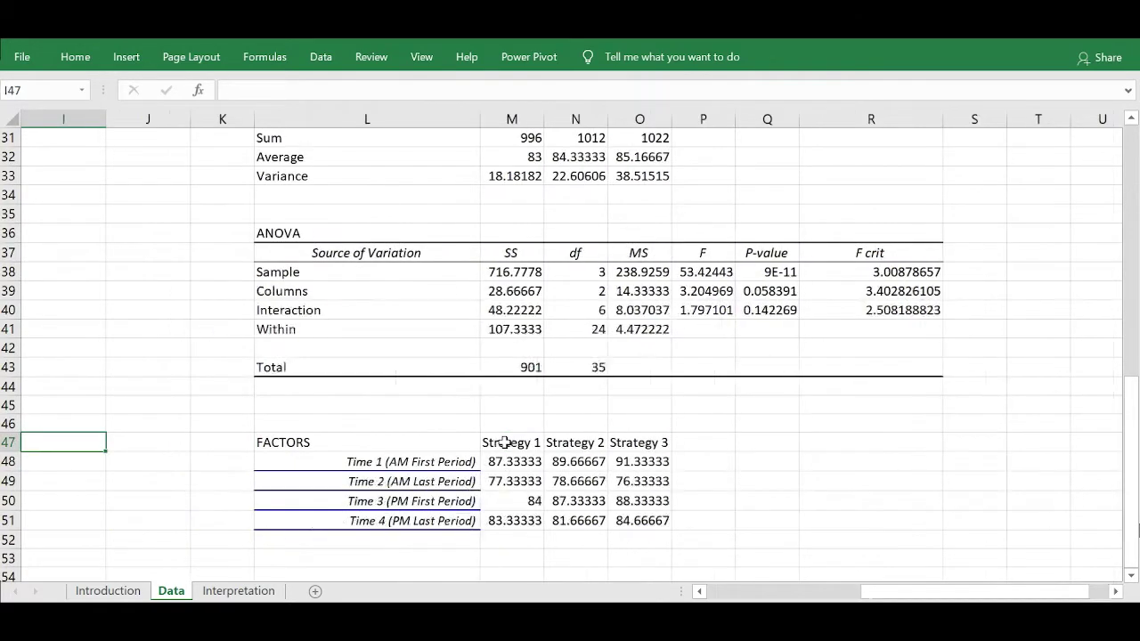
key("Right")
key("Right")
key("Right")
key("ctrl+shift+Right")
key("ctrl+shift+Down")
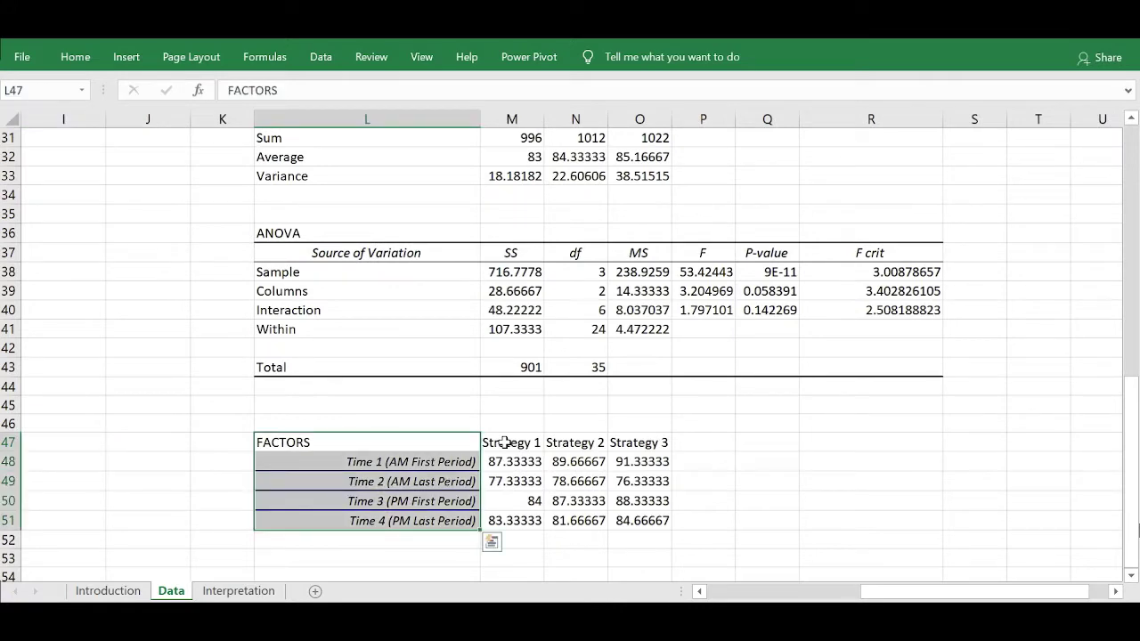
key("ctrl+shift+Up")
key("ctrl+shift+Down")
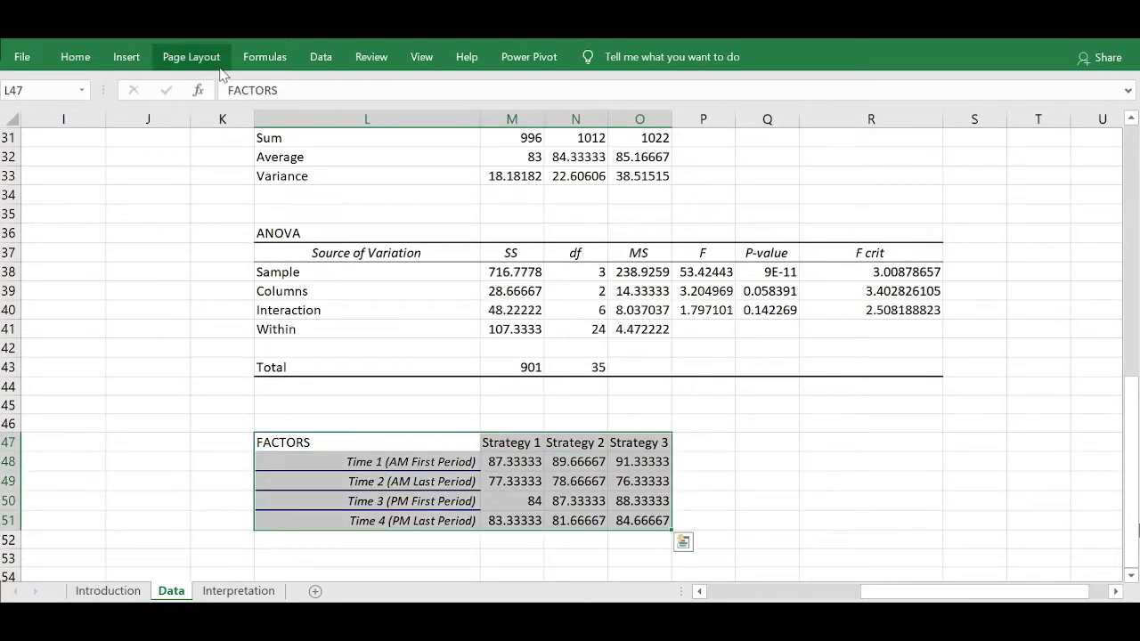
left_click(73, 68)
left_click(563, 92)
type("Number")
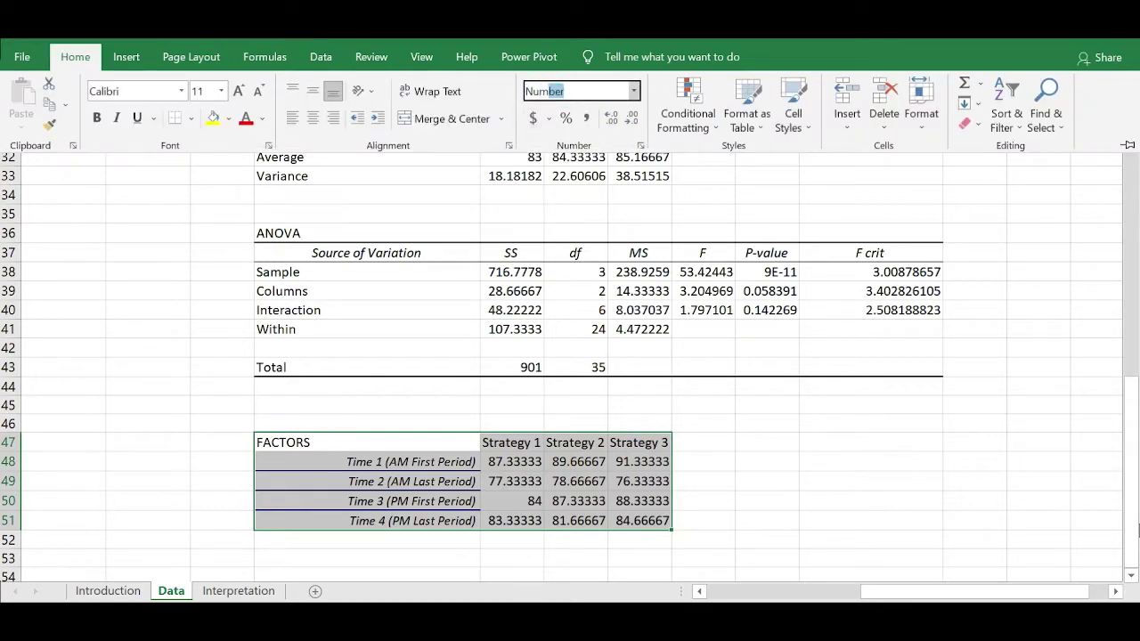
key("Return")
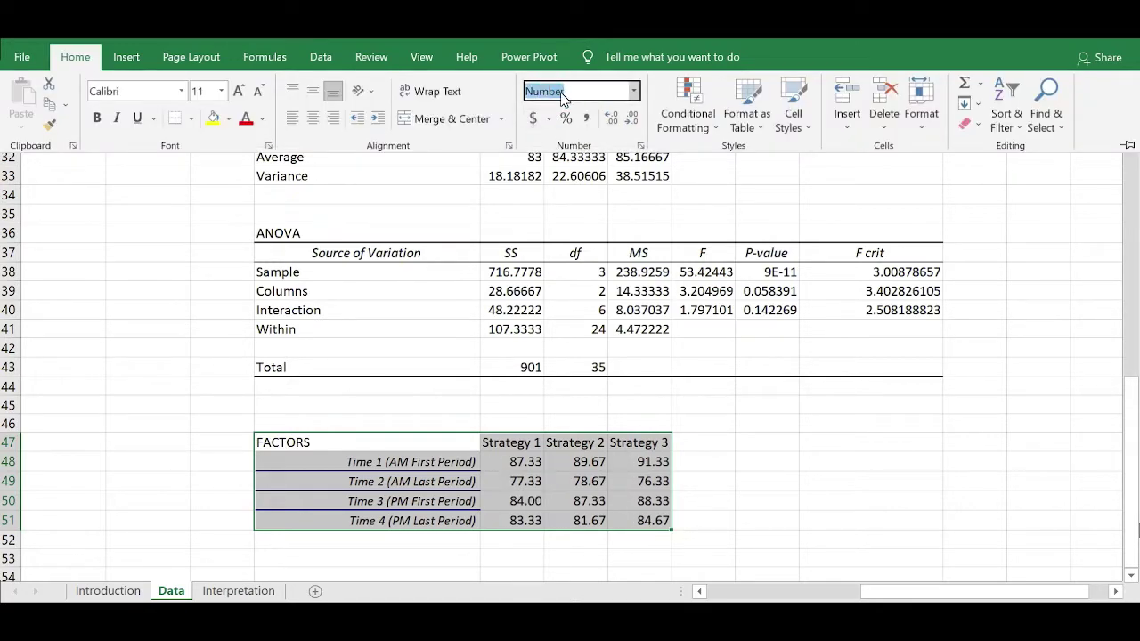
- Center the contents of the FACTORS table L47:O51 and apply All Borders to it
left_click(316, 118)
left_click(191, 119)
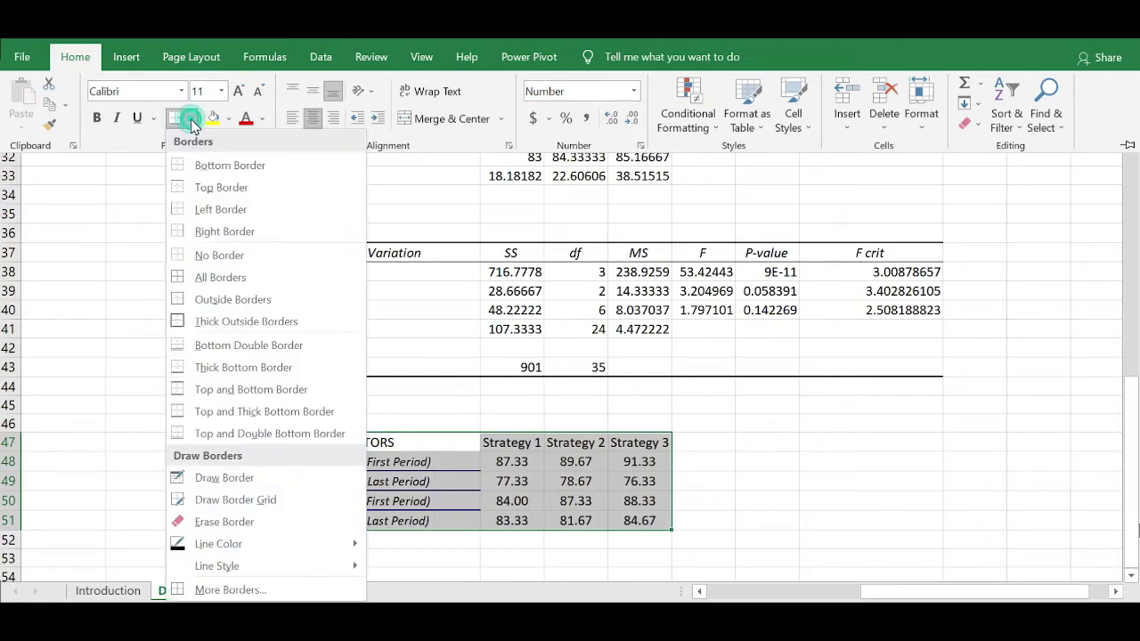
left_click(214, 275)
left_click(480, 443)
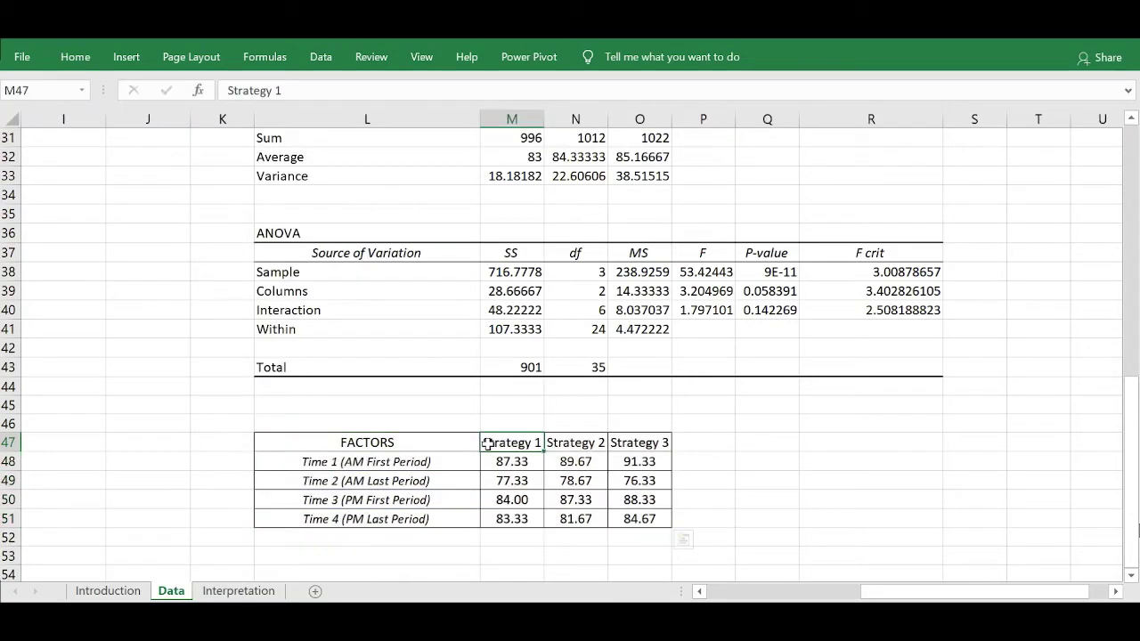
- Examine the ANOVA table at a larger zoom, checking the P-value and F crit of the Columns row
scroll(486, 443, "up", 1)
scroll(486, 443, "up", 2)
key("Up")
key("Up")
key("Up")
key("Up")
key("Up")
key("Up")
key("Up")
key("Up")
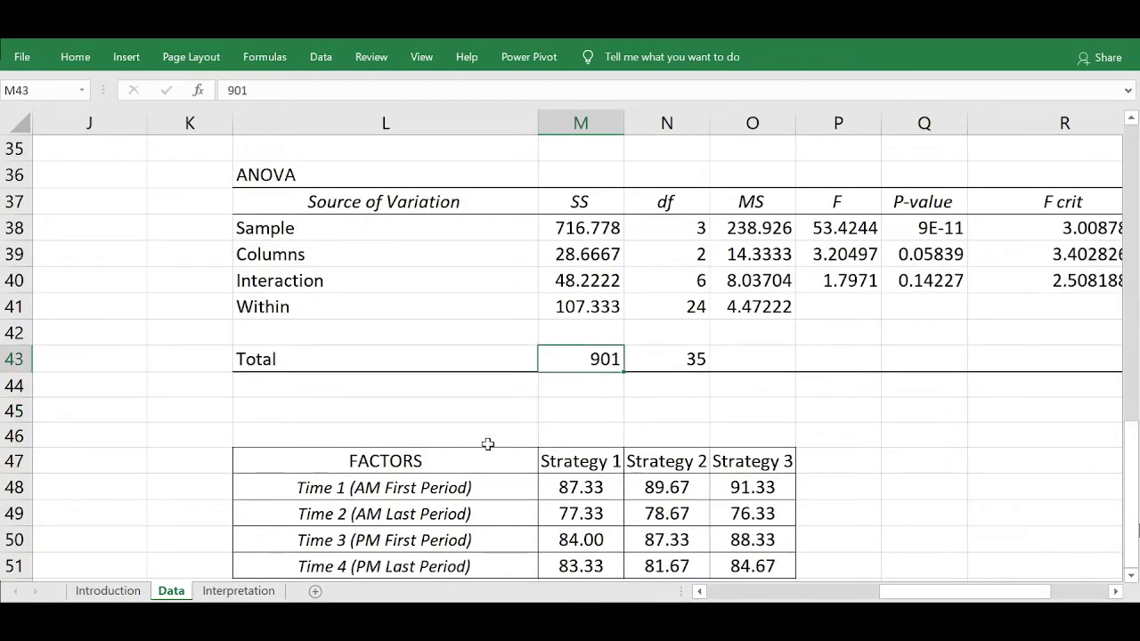
key("Right")
key("Right")
key("Right")
key("Right")
key("Right")
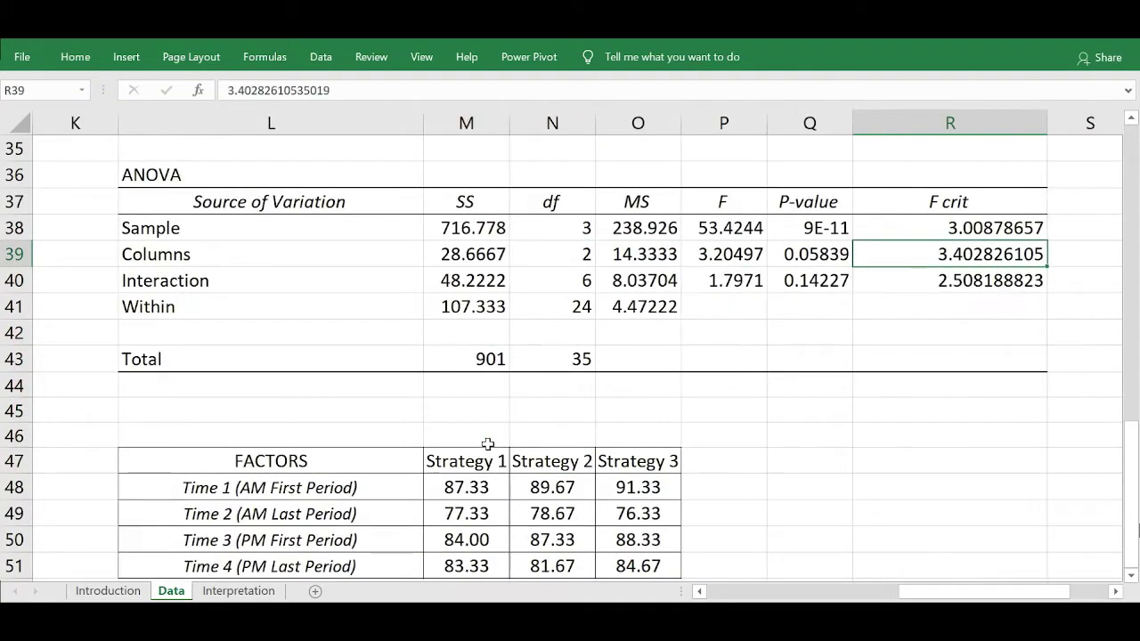
key("Left")
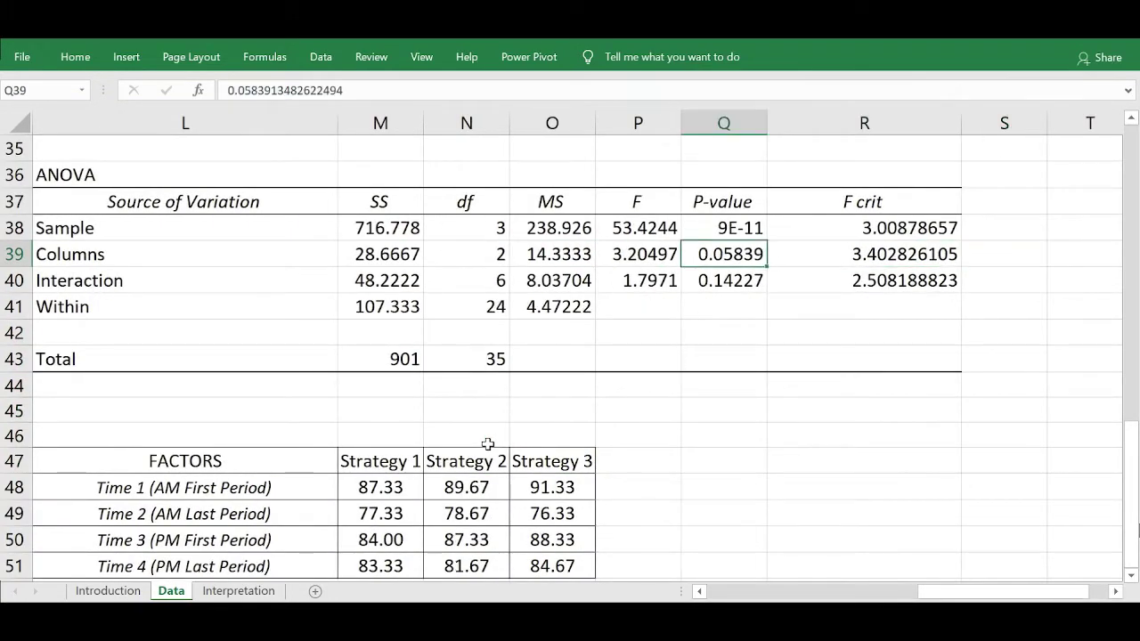
- Autofit the width of column R, which holds the F crit values
left_click(700, 591)
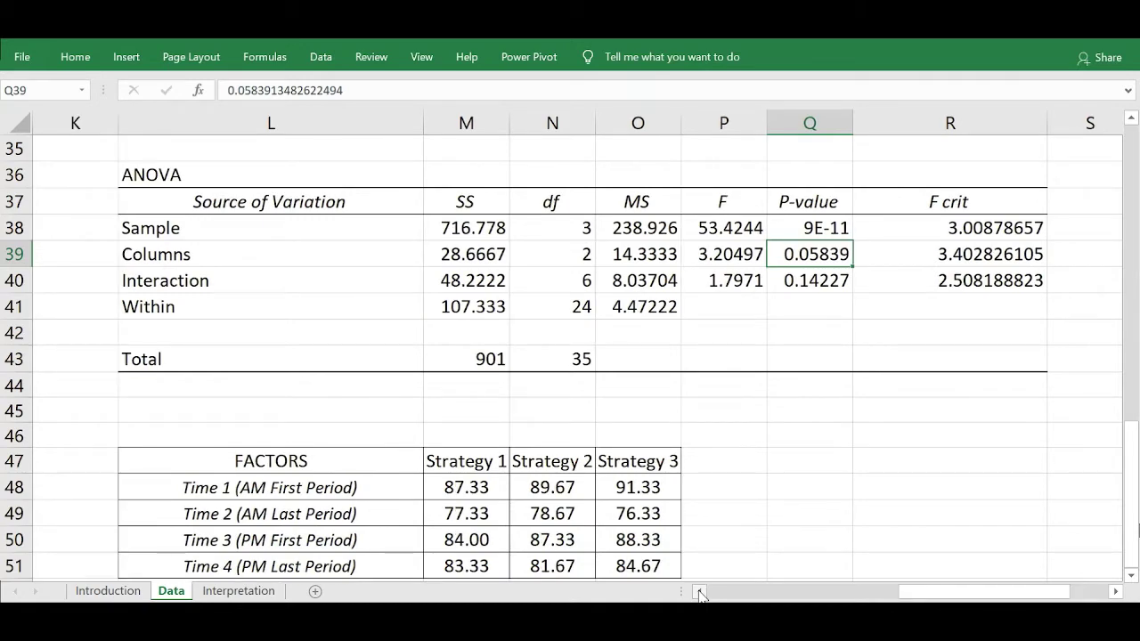
left_click_drag(1131, 456, 1131, 432)
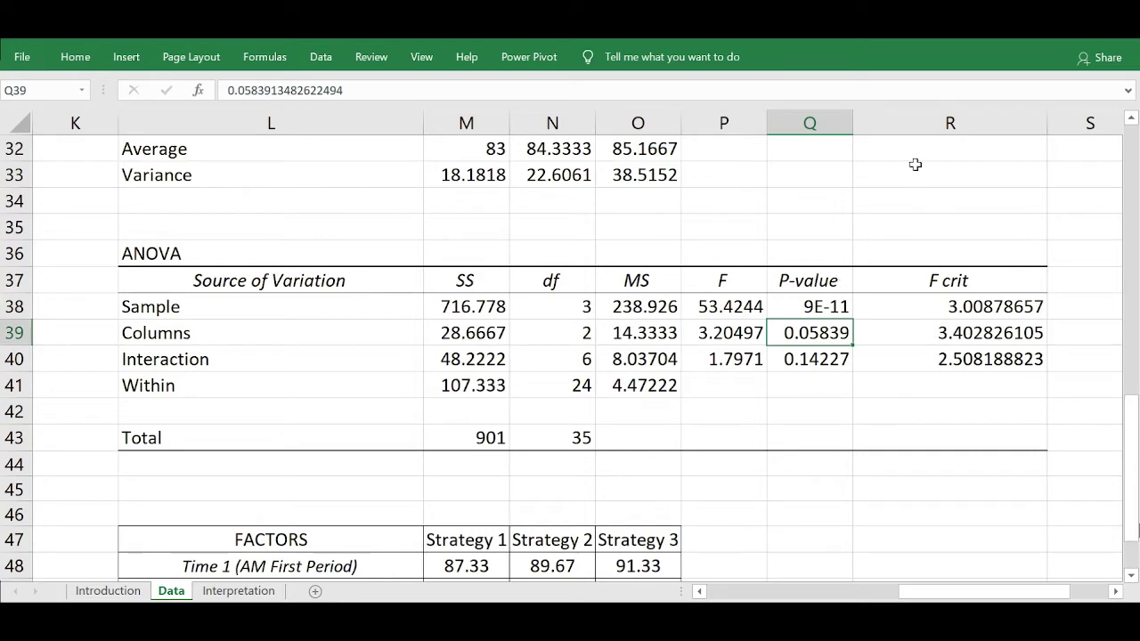
double_click(1047, 119)
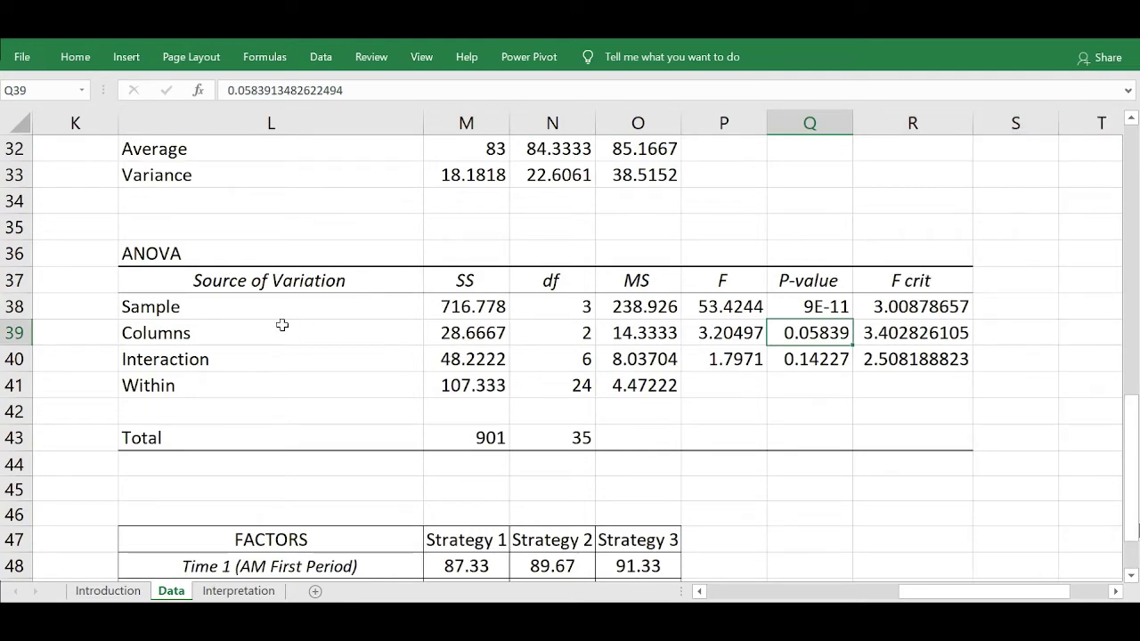
- Extend the Sample label in L38 of the ANOVA table to read Sample (Time)
left_click(237, 301)
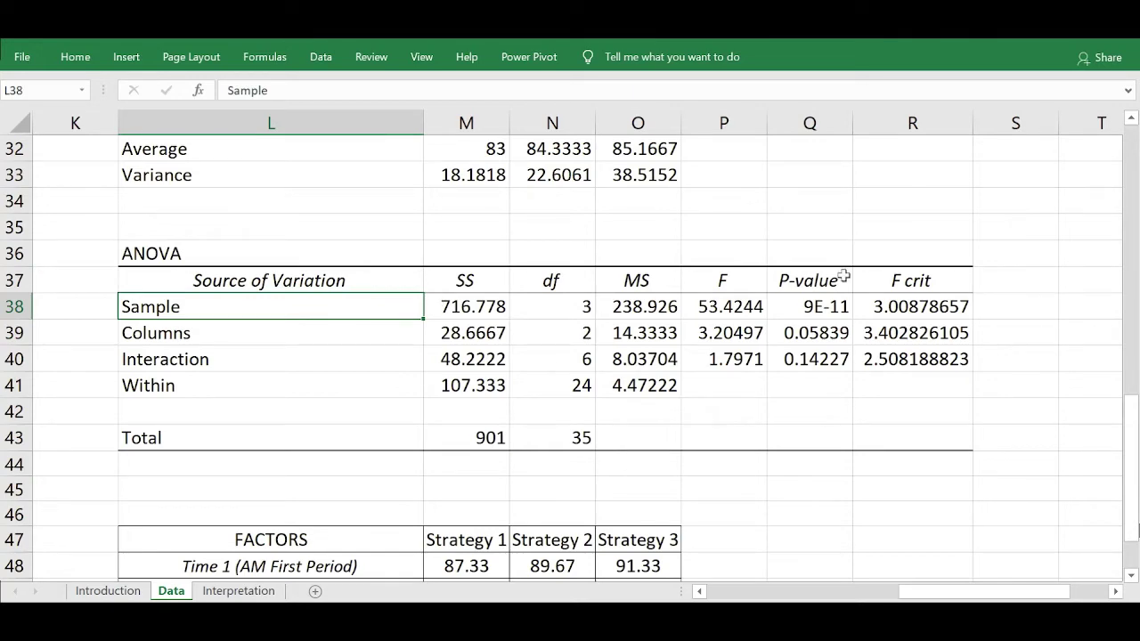
left_click_drag(1131, 410, 1131, 423)
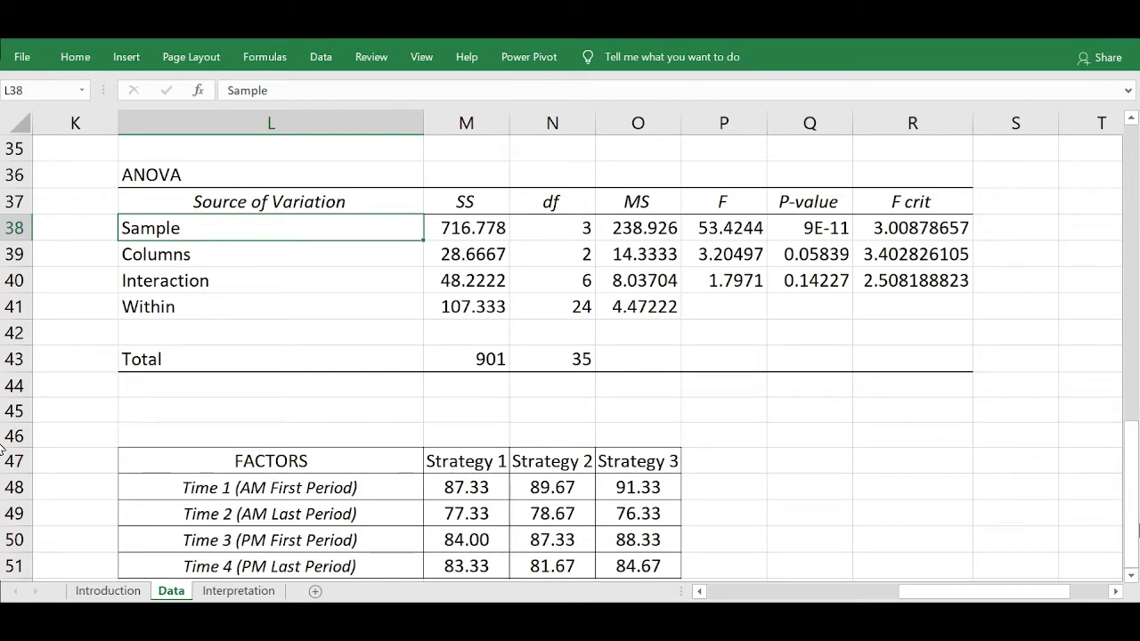
double_click(321, 229)
type("(Time)")
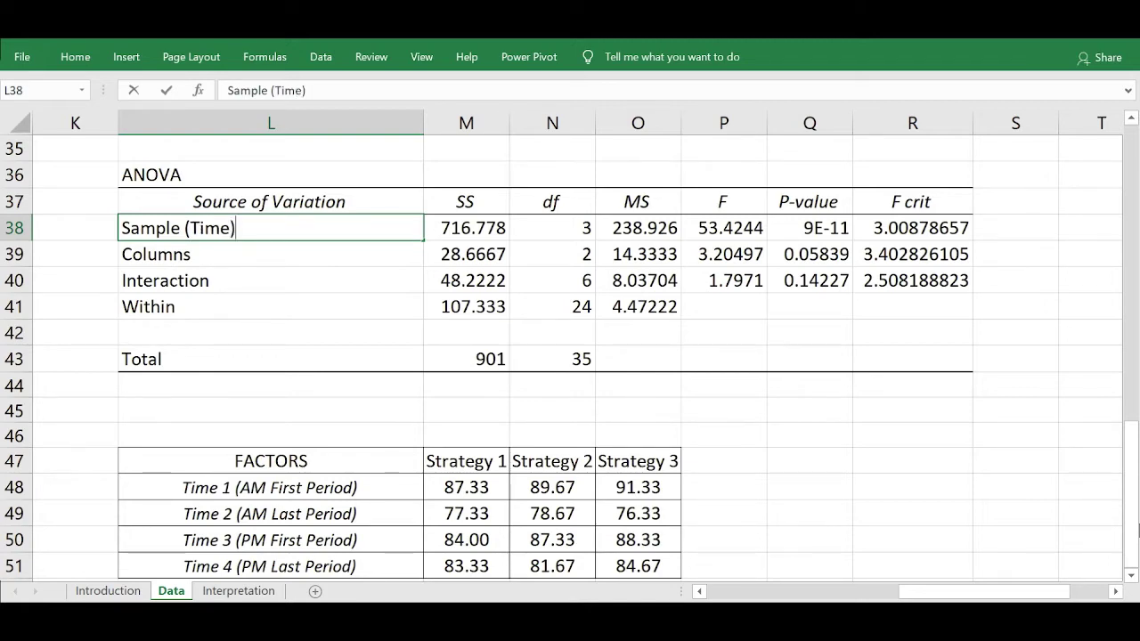
key("Return")
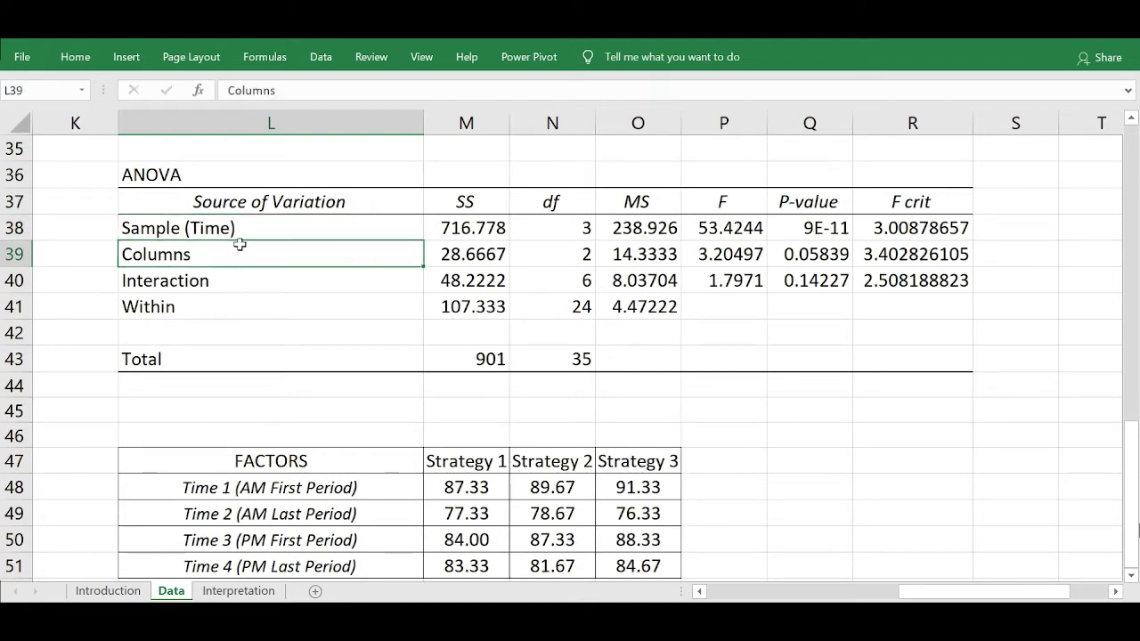
- Extend the Columns label in L39 of the ANOVA table to read Columns (Strategy)
double_click(242, 258)
type("(Stre")
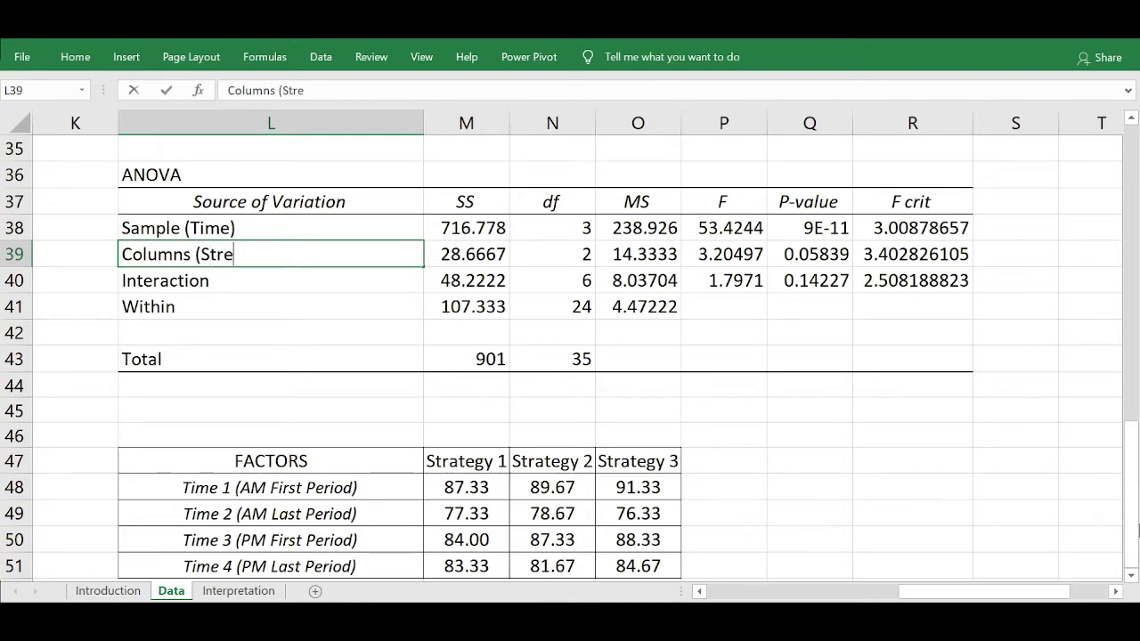
key("BackSpace")
type("ategy)")
key("Return")
key("Up")
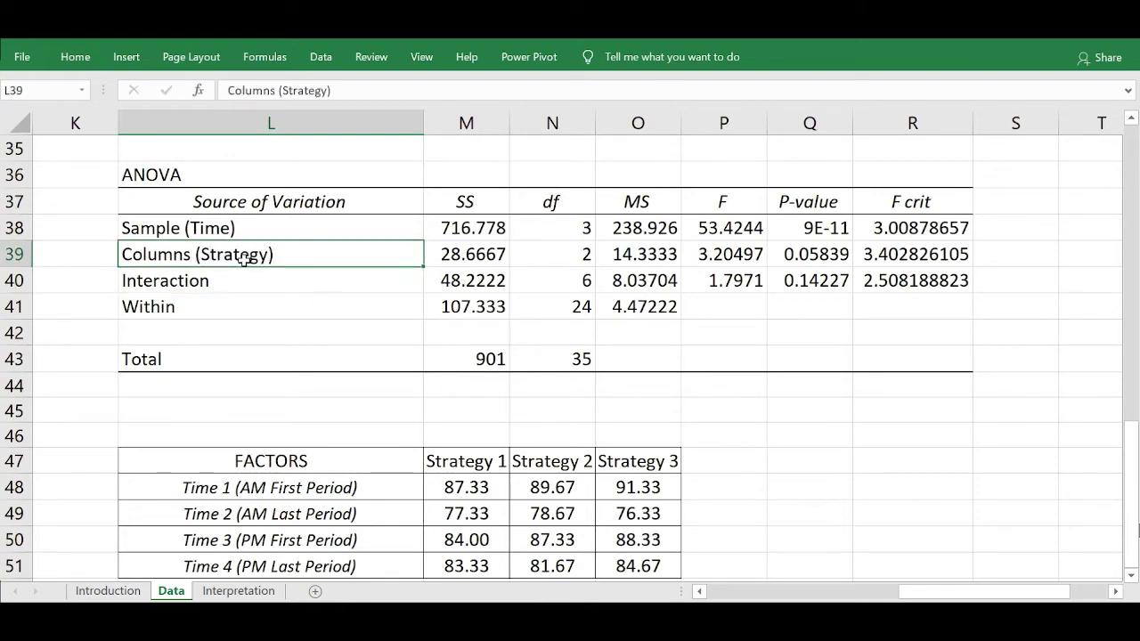
- Compare the degrees of freedom of the Sample (Time) row with the time levels in the FACTORS table
left_click(205, 227)
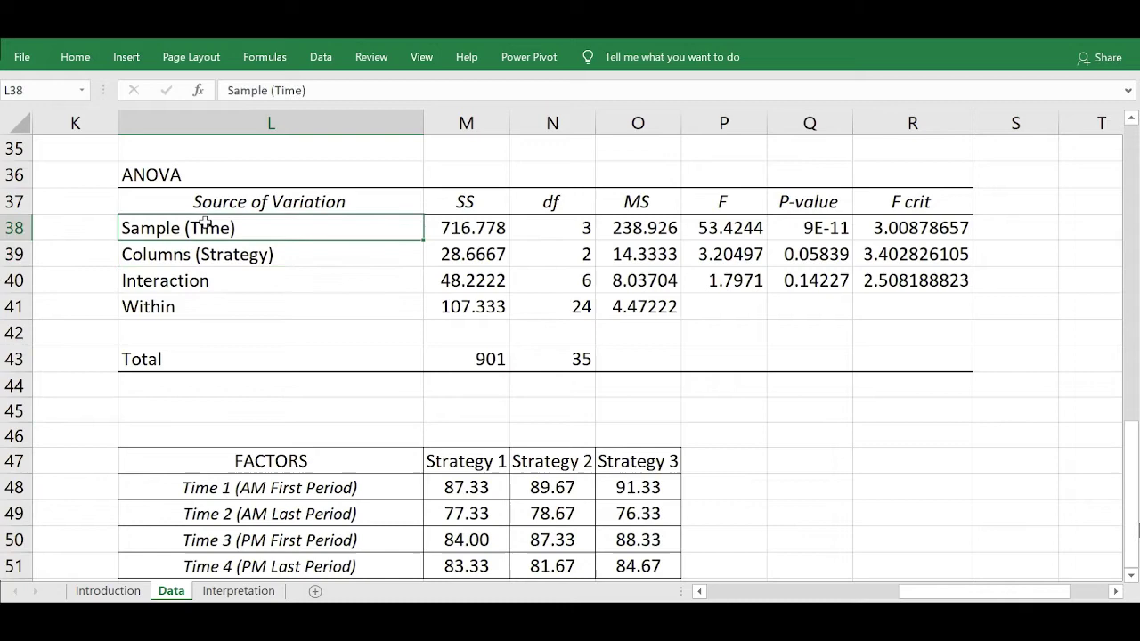
left_click(545, 230)
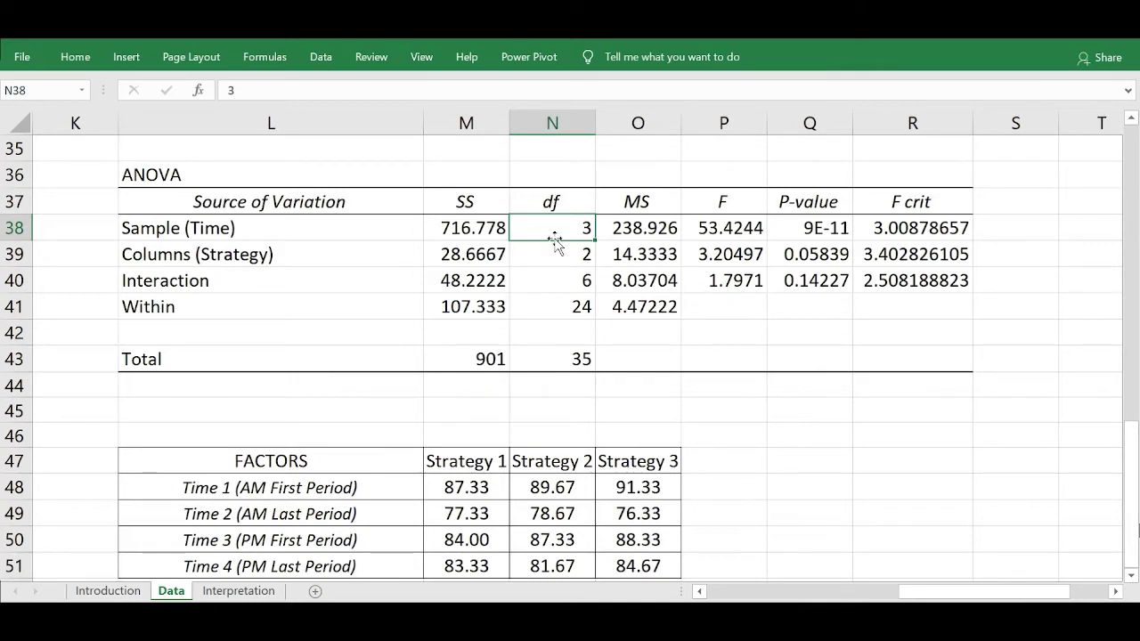
mouse_move(321, 486)
left_mouse_down()
mouse_move(311, 582)
mouse_move(331, 480)
left_mouse_up()
- Compare the degrees of freedom of the Columns (Strategy) row in N39 with the strategy headings in M47:O47
key("Up")
key("Up")
key("Up")
key("Up")
key("Up")
key("Up")
key("Up")
key("Up")
key("Up")
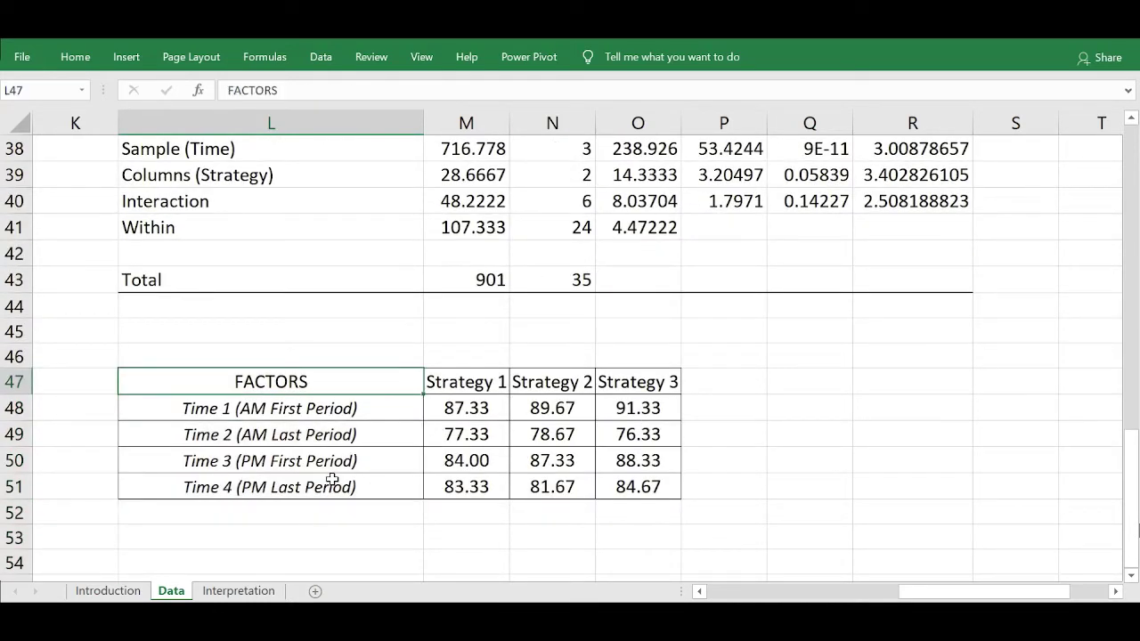
key("Right")
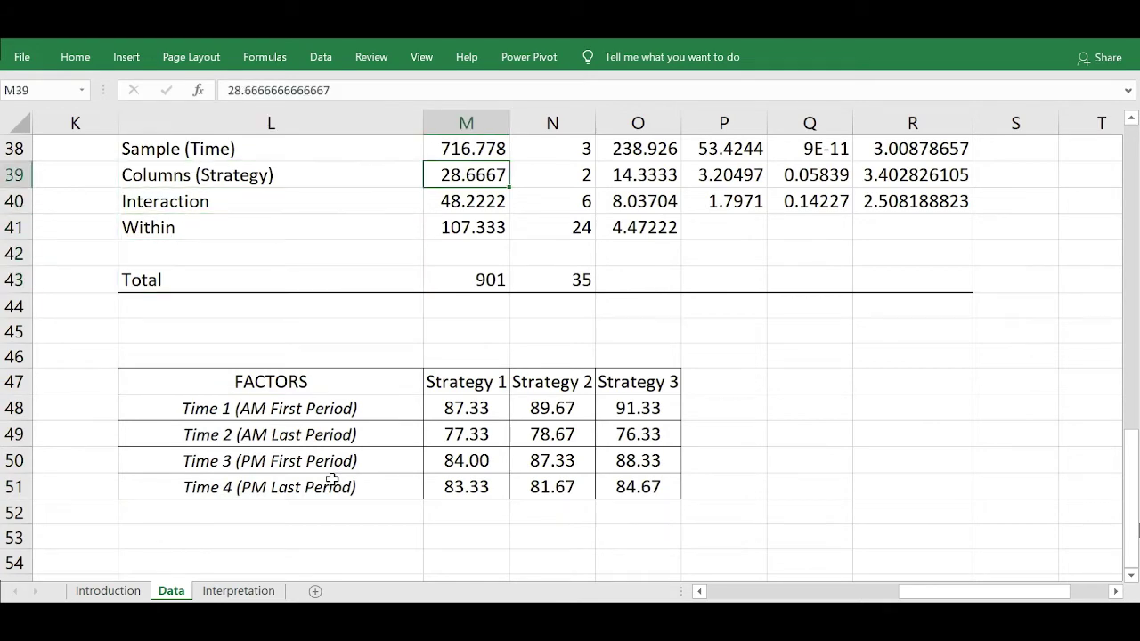
key("Up")
key("Right")
key("Down")
key("Up")
key("Up")
key("Up")
key("Down")
key("Down")
key("Down")
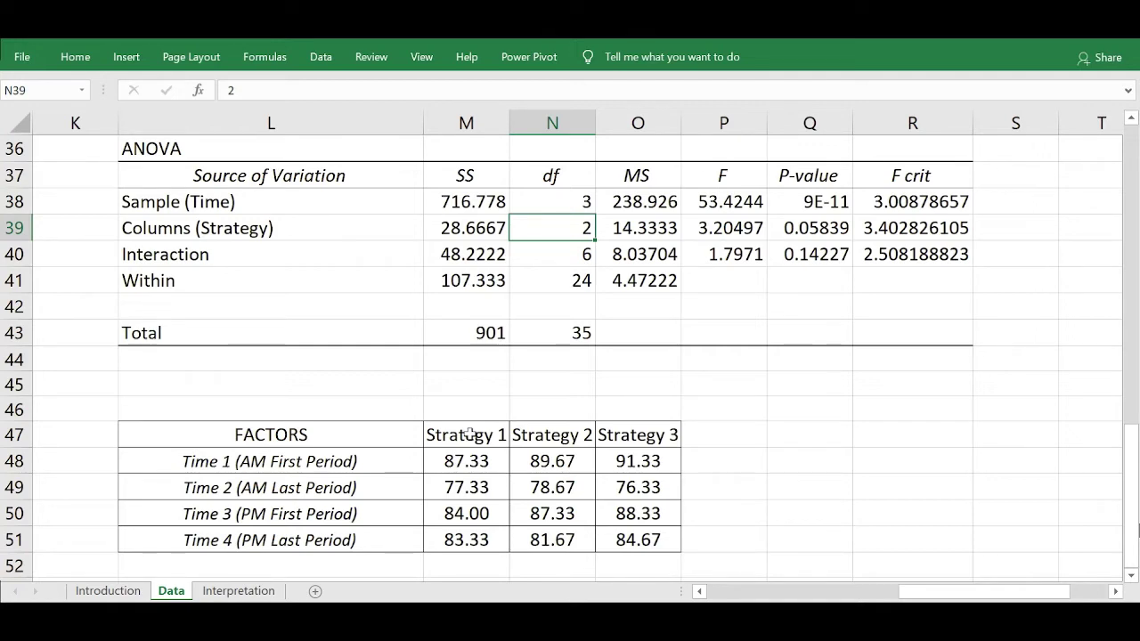
left_click_drag(470, 434, 614, 431)
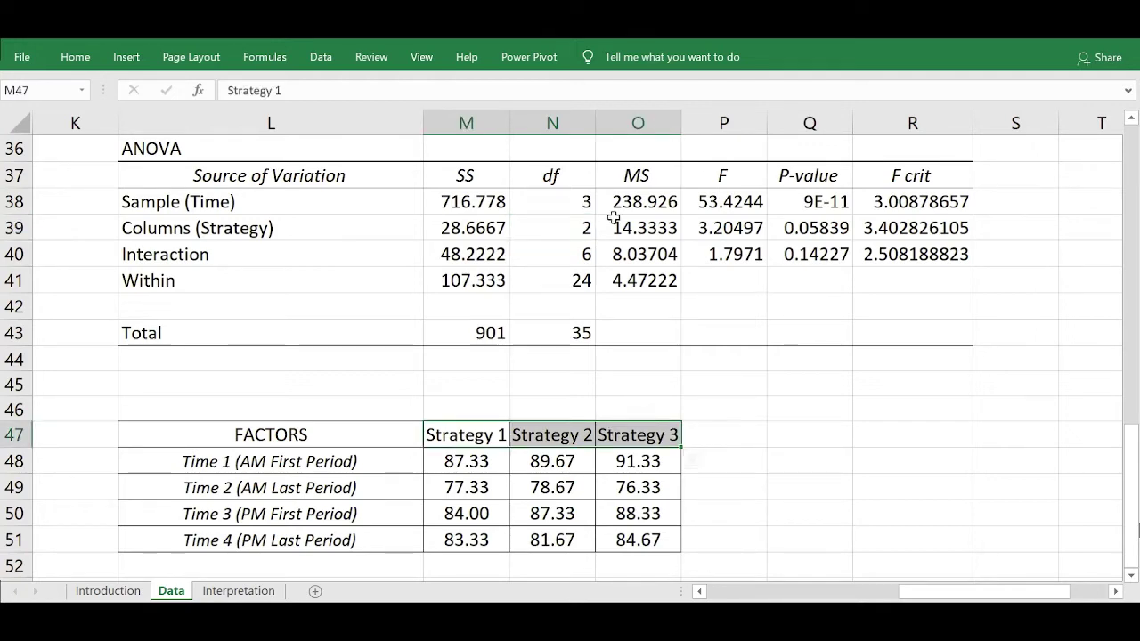
- Fill the Sample (Time) P-value in Q38 with yellow and check the Columns (Strategy) and Interaction P-values in Q39 and Q40
left_click(818, 201)
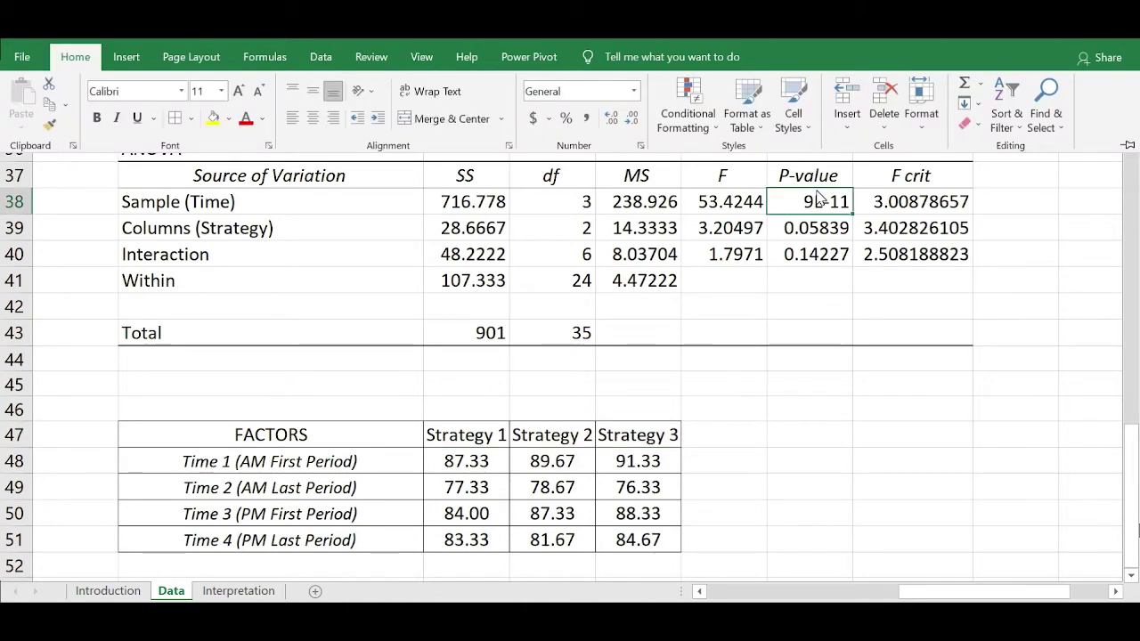
left_click(213, 118)
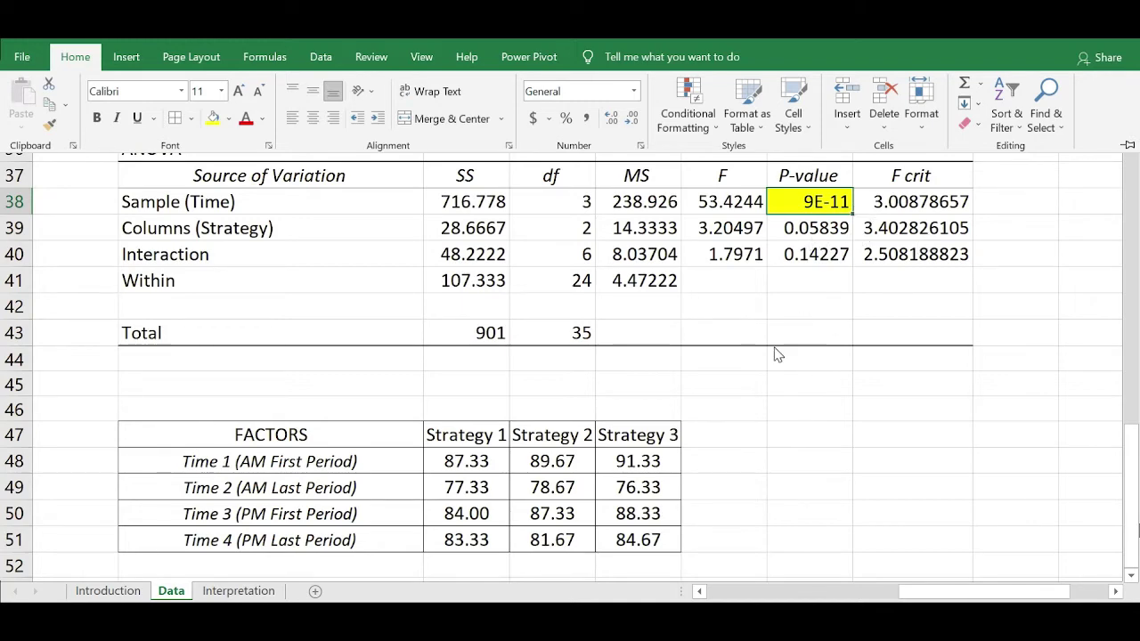
left_click(813, 223)
left_click(813, 222)
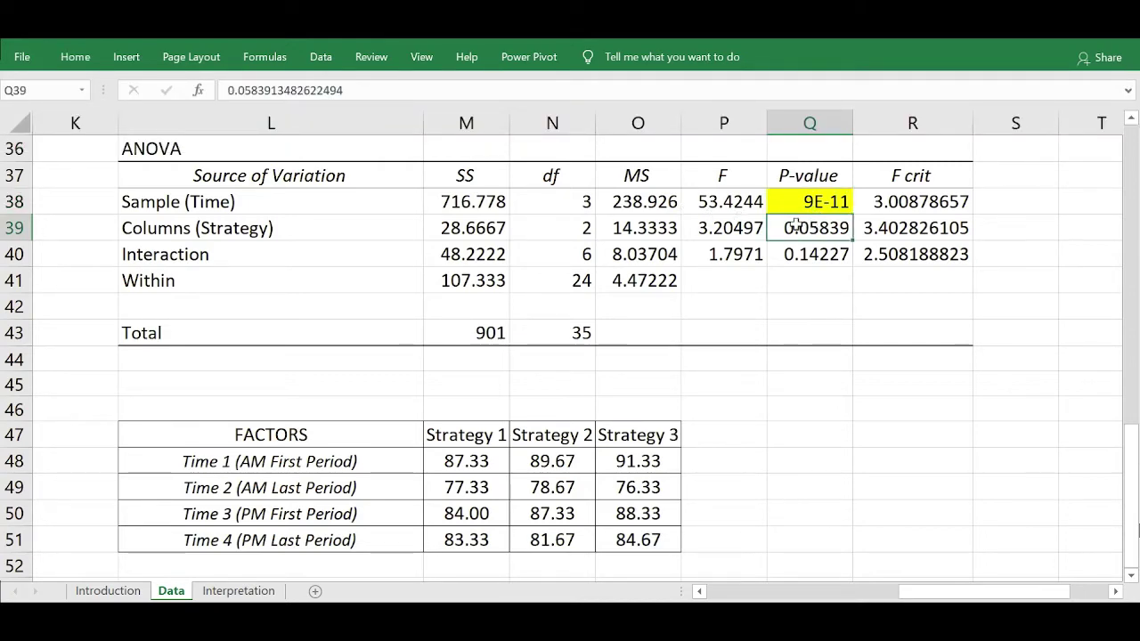
left_click(820, 255)
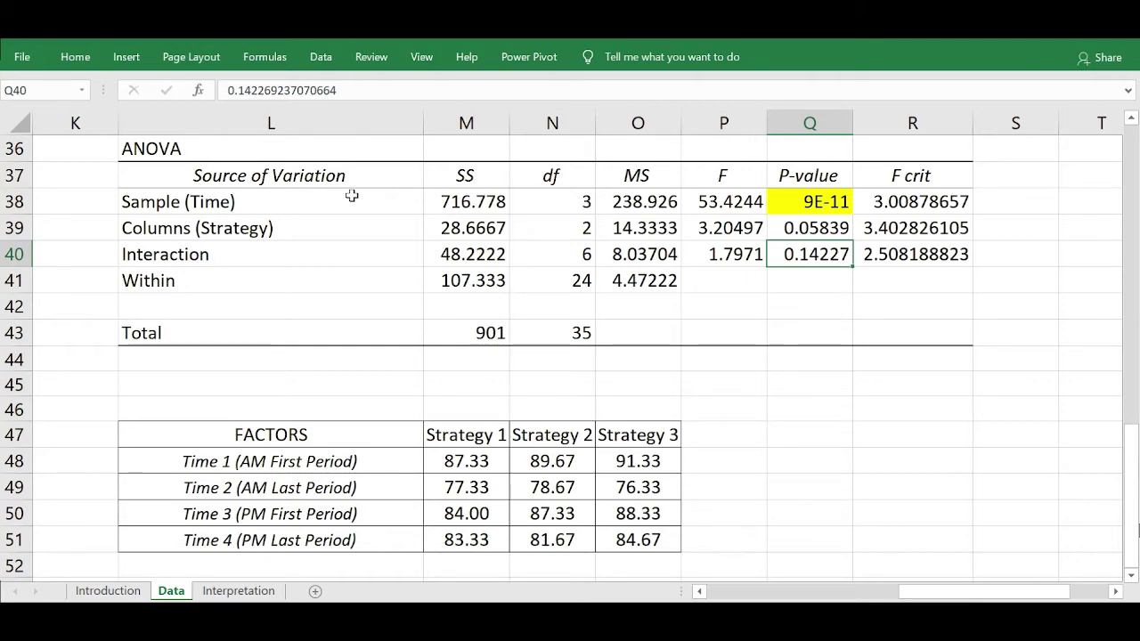
- Fill the entire Sample (Time) row of the ANOVA table, L38:R38, with yellow
left_click_drag(352, 195, 873, 197)
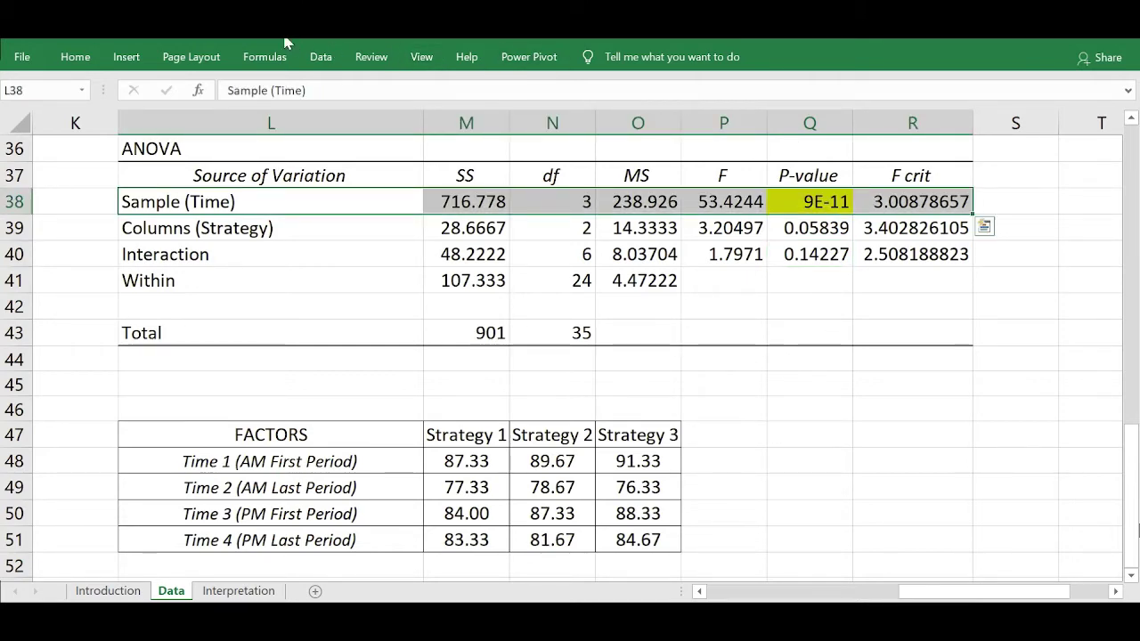
left_click(75, 56)
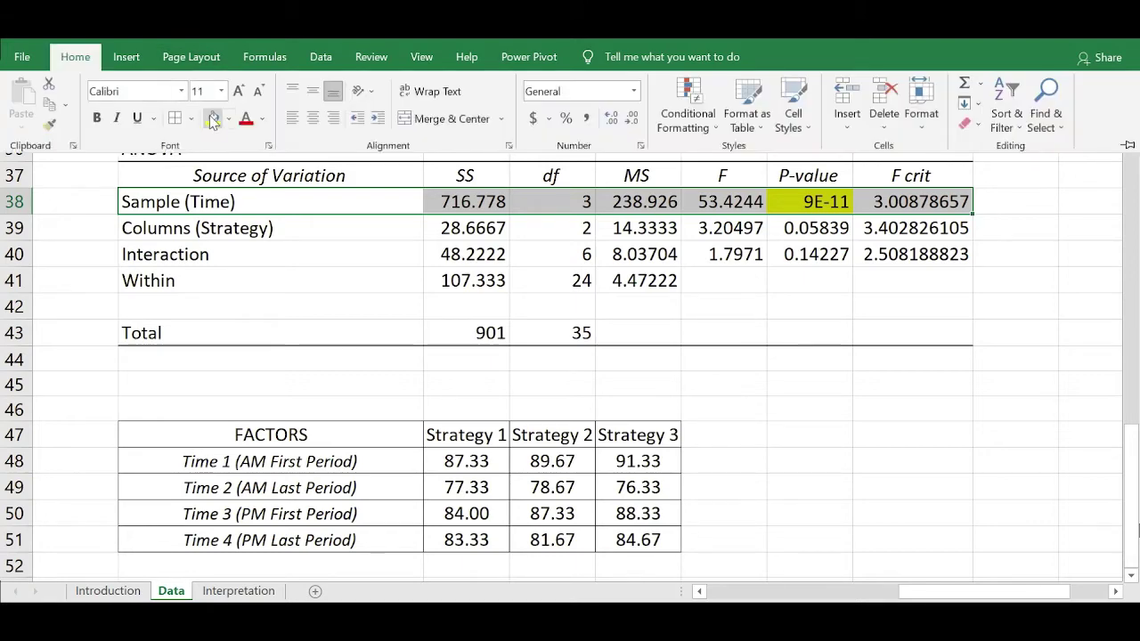
left_click(213, 119)
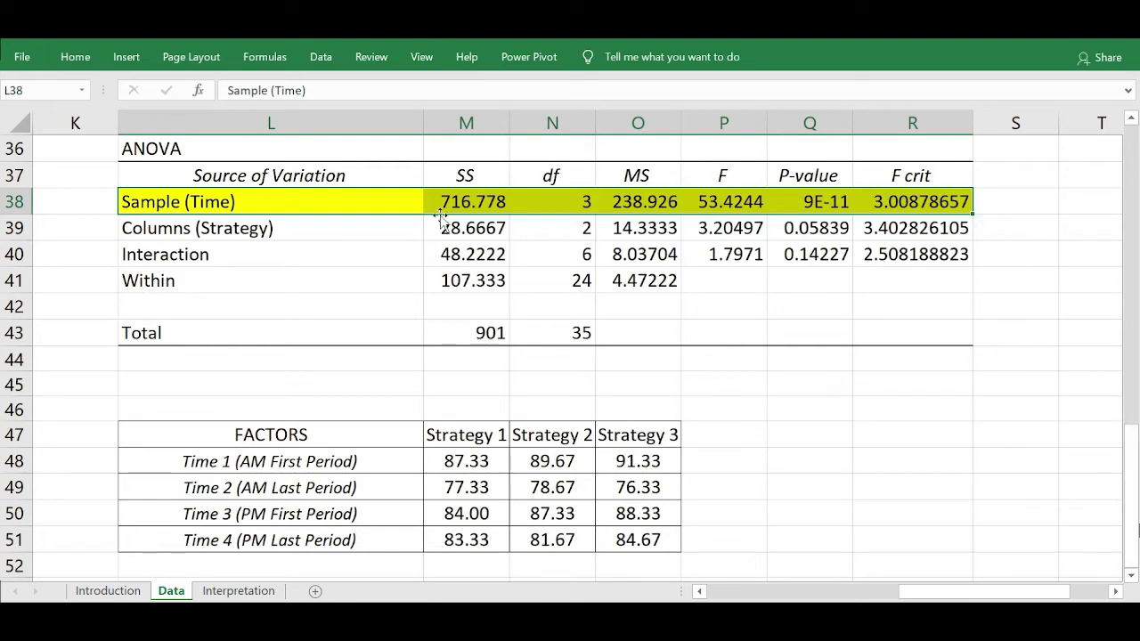
left_click_drag(293, 201, 882, 199)
- Calculate the average of the three strategy scores for each time row in P48:P51 using AVERAGE over columns M to O
left_click(740, 460)
type("=s")
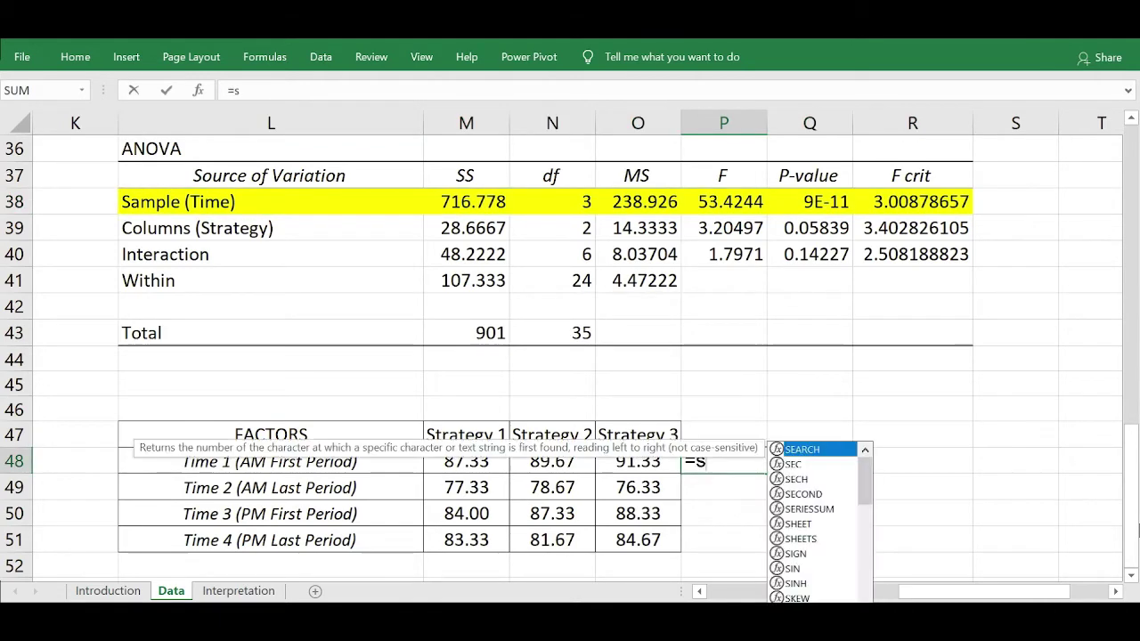
key("BackSpace")
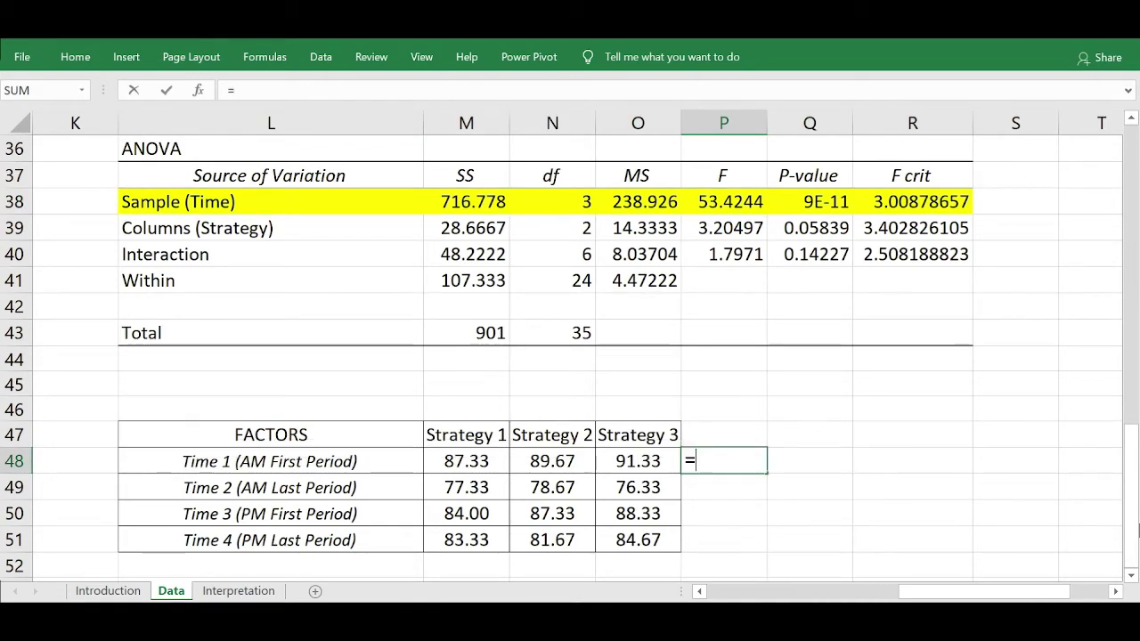
type("avera")
key("Tab")
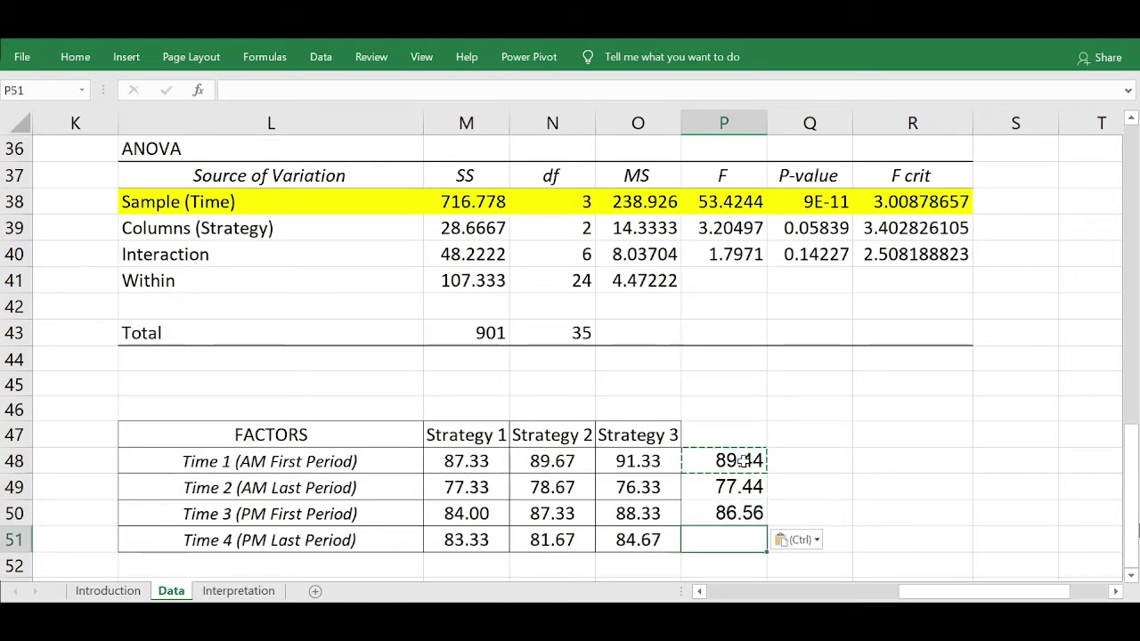
type("=AVERAGE(M51:O51)")
- Fill the Time 1 (AM First Period) row of the FACTORS table, including its average, L48:P48, with yellow
key("Up")
key("Up")
key("Up")
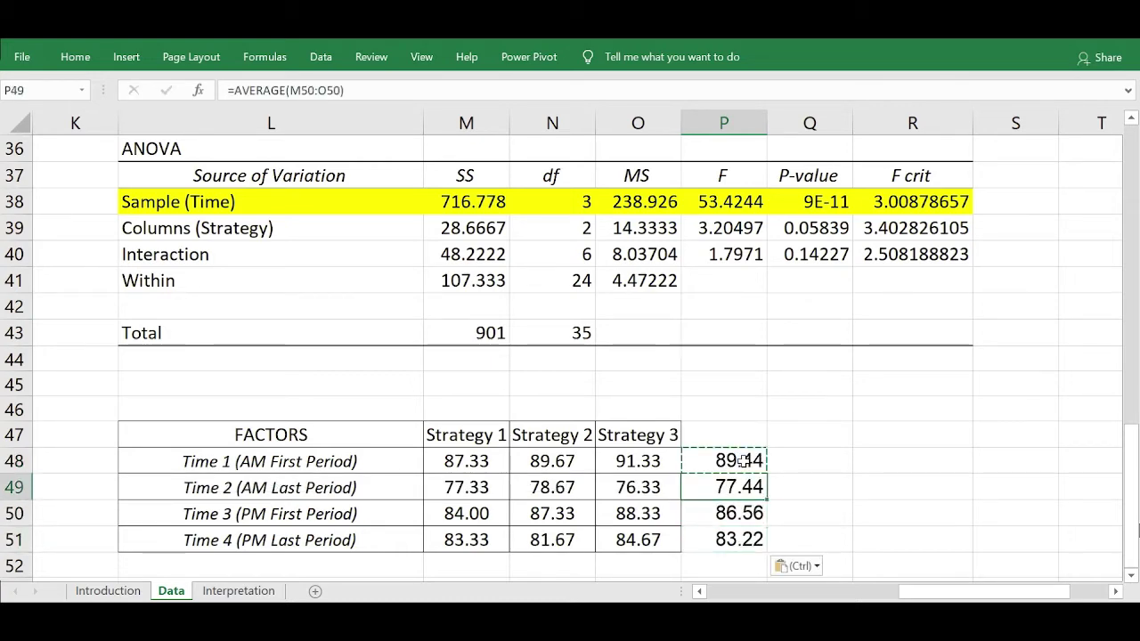
key("shift+Left")
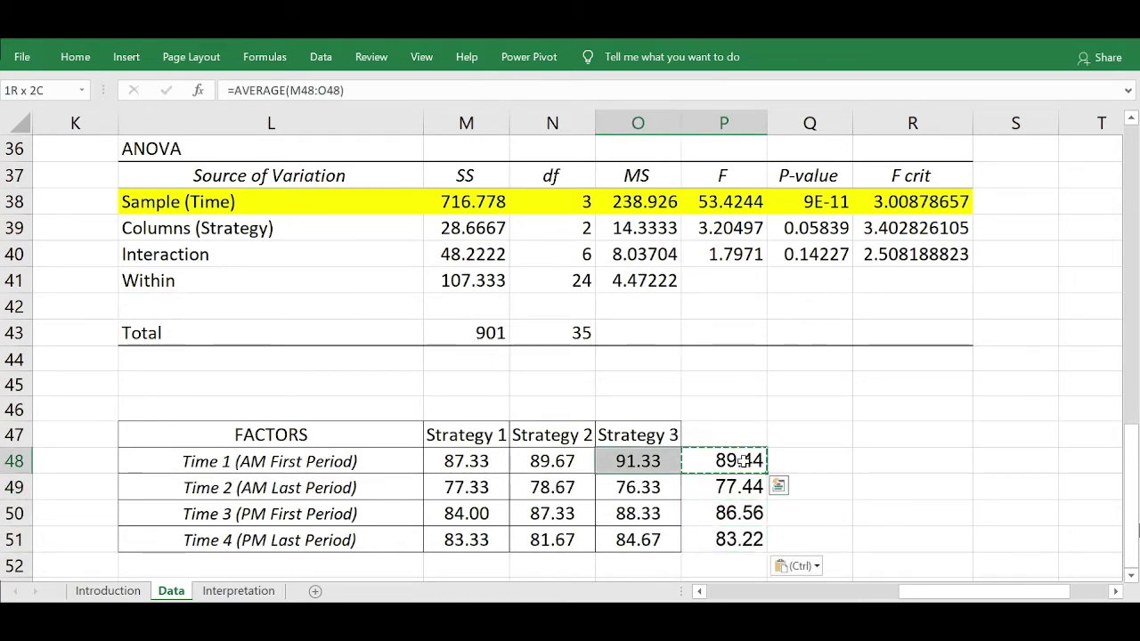
key("shift+Left")
key("shift+Left")
key("shift+Left")
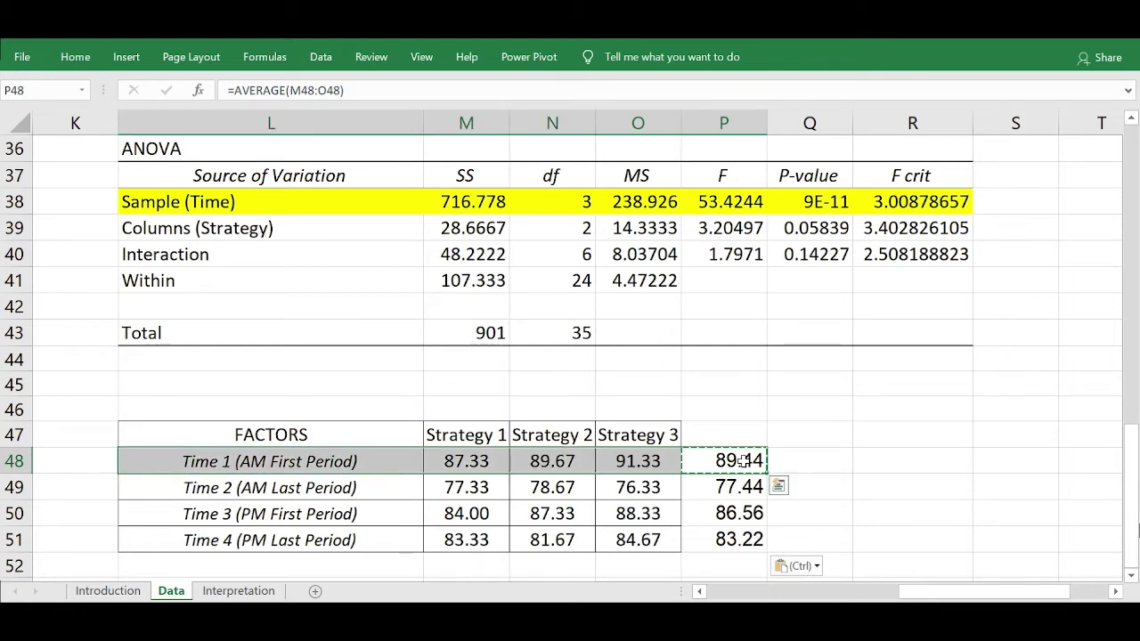
left_click(76, 56)
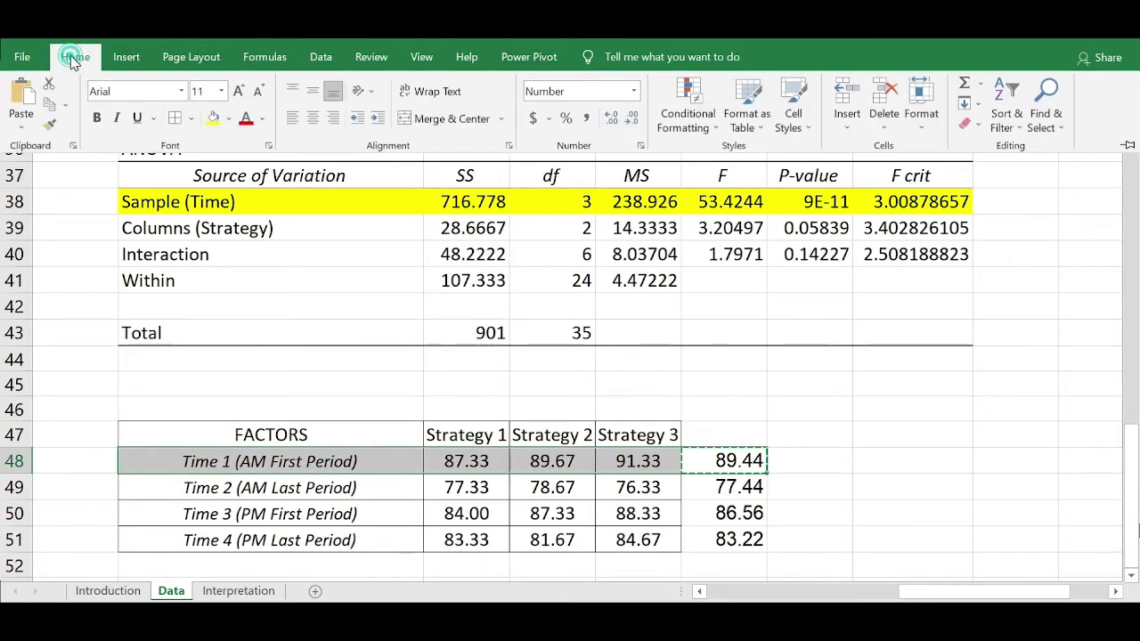
left_click(211, 118)
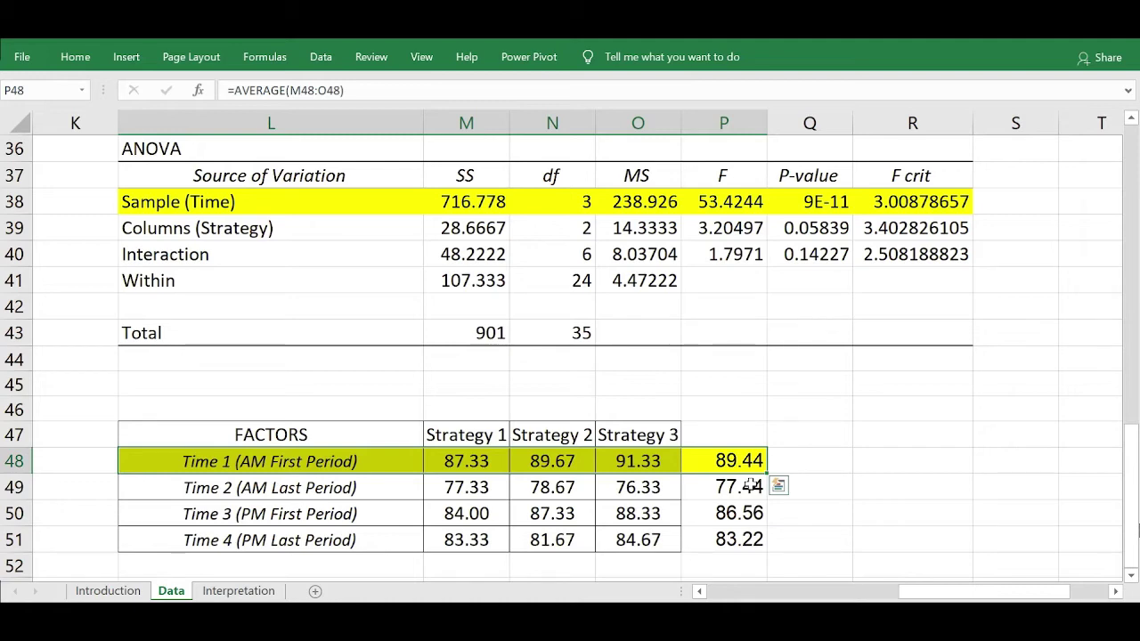
- Fill the Time 2 (AM Last Period) row of the FACTORS table, L49:P49, with red
left_click_drag(750, 485, 178, 487)
left_click(75, 57)
left_click(229, 118)
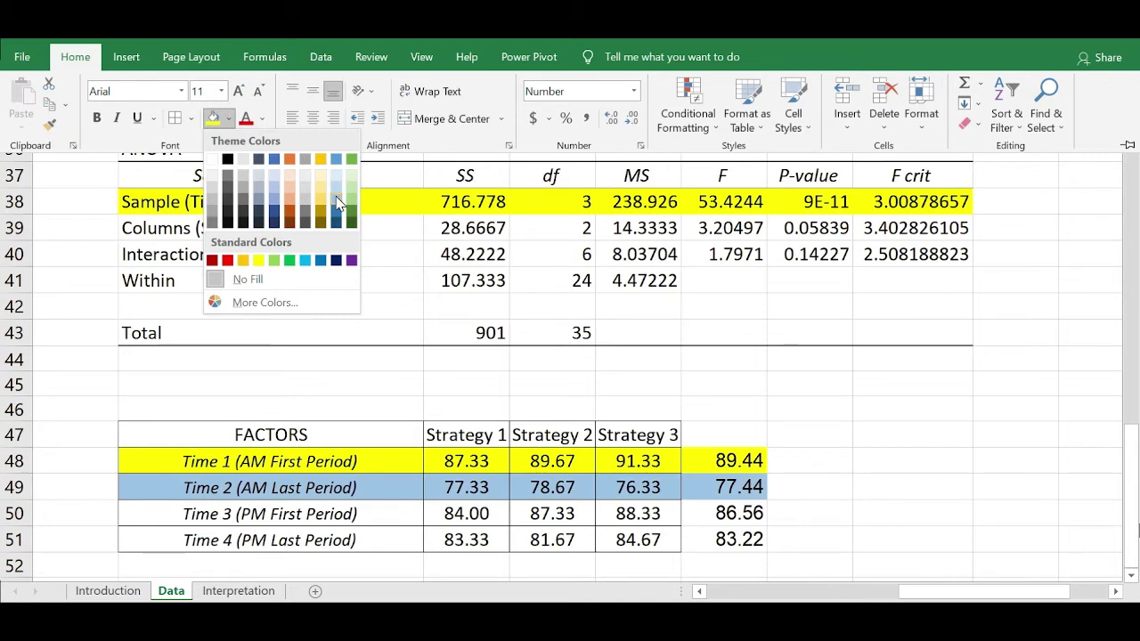
left_click(212, 260)
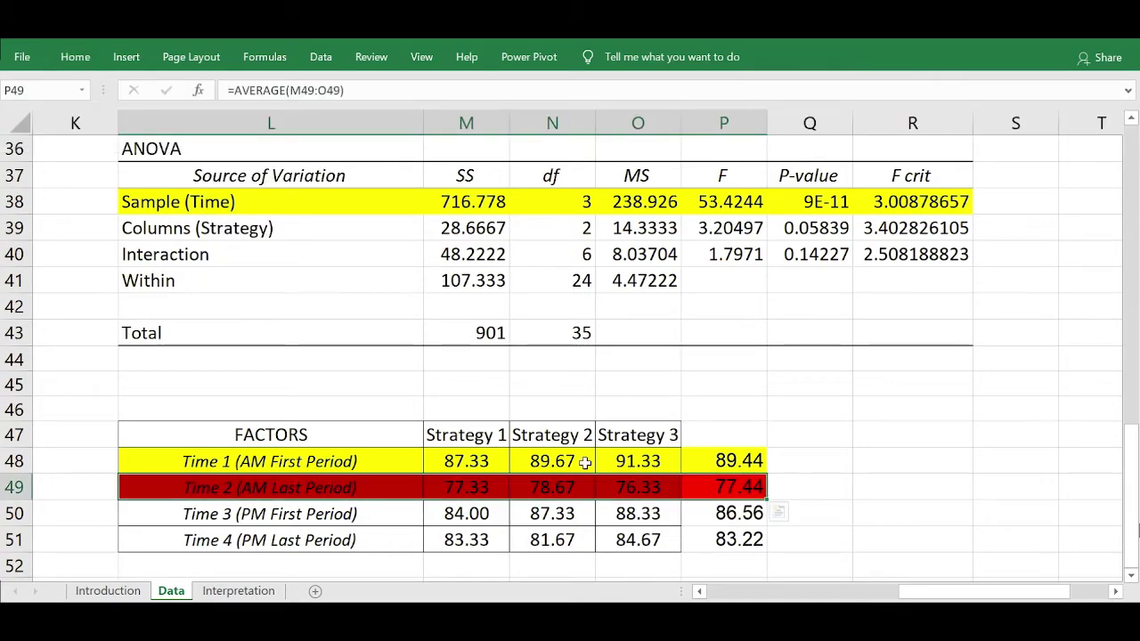
- Examine the Time 1 (AM First Period) strategy scores and their average across L48:P48
left_click(370, 458)
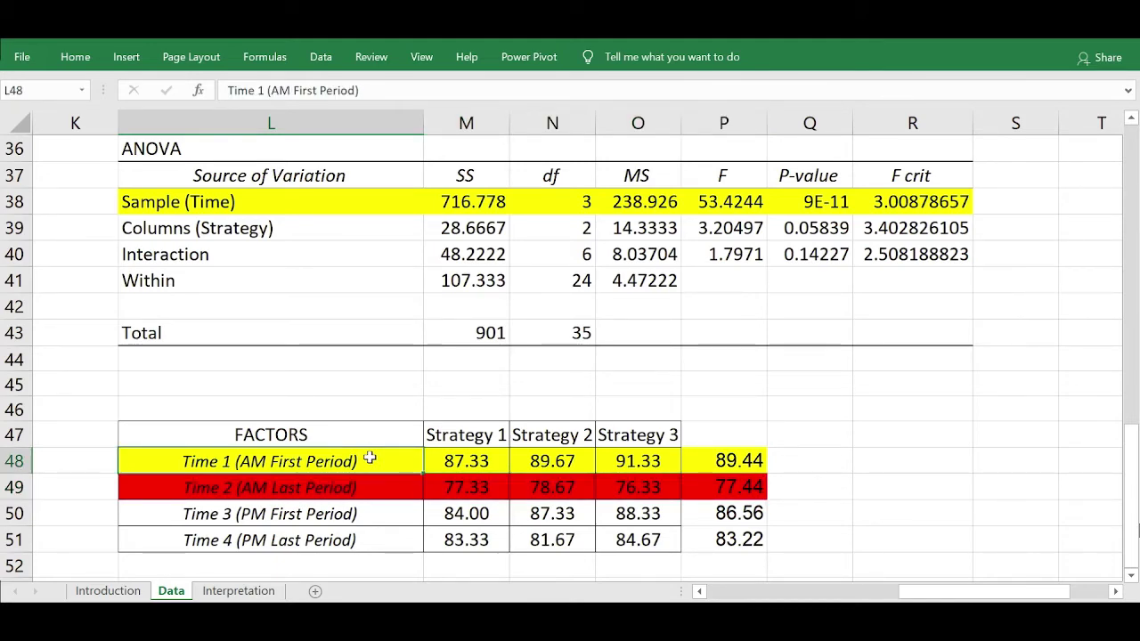
scroll(370, 457, "up", 3)
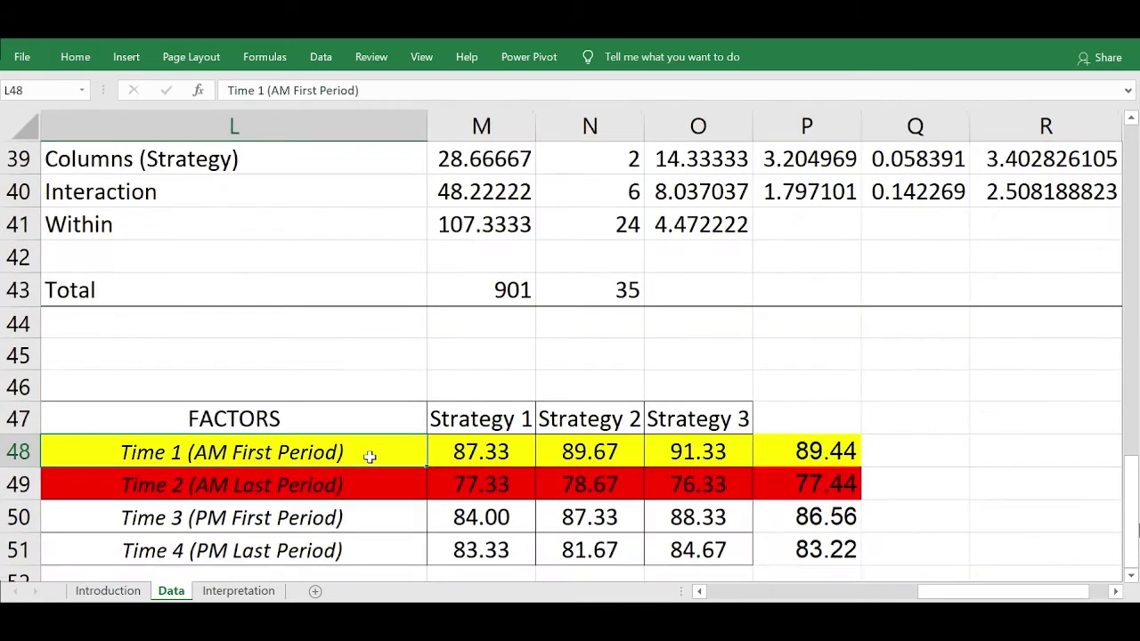
left_click(1135, 548)
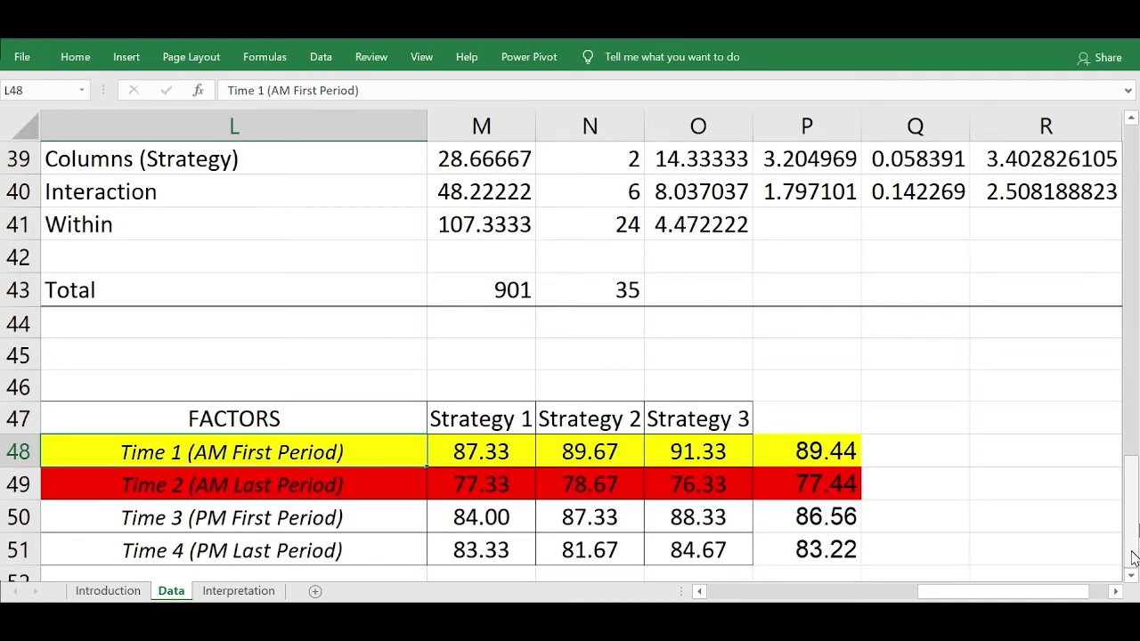
key("Right")
key("Right")
key("Right")
key("Right")
key("shift+Left")
key("shift+Left")
key("shift+Left")
key("shift+Left")
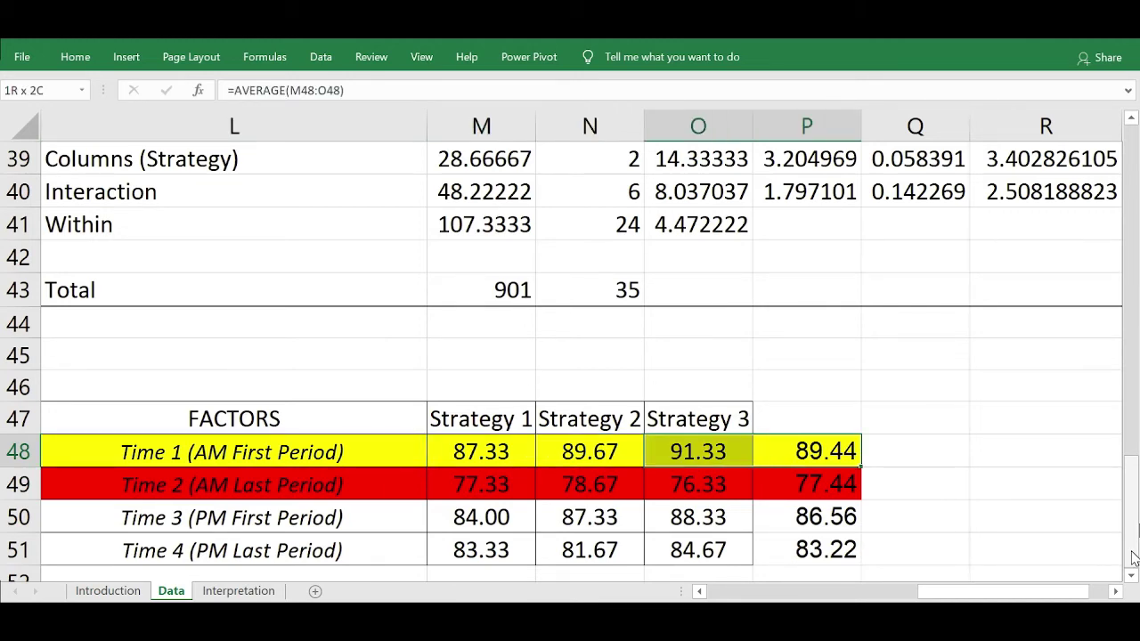
- Examine the Time 2 (AM Last Period) strategy scores and their average across L49:P49
key("Right")
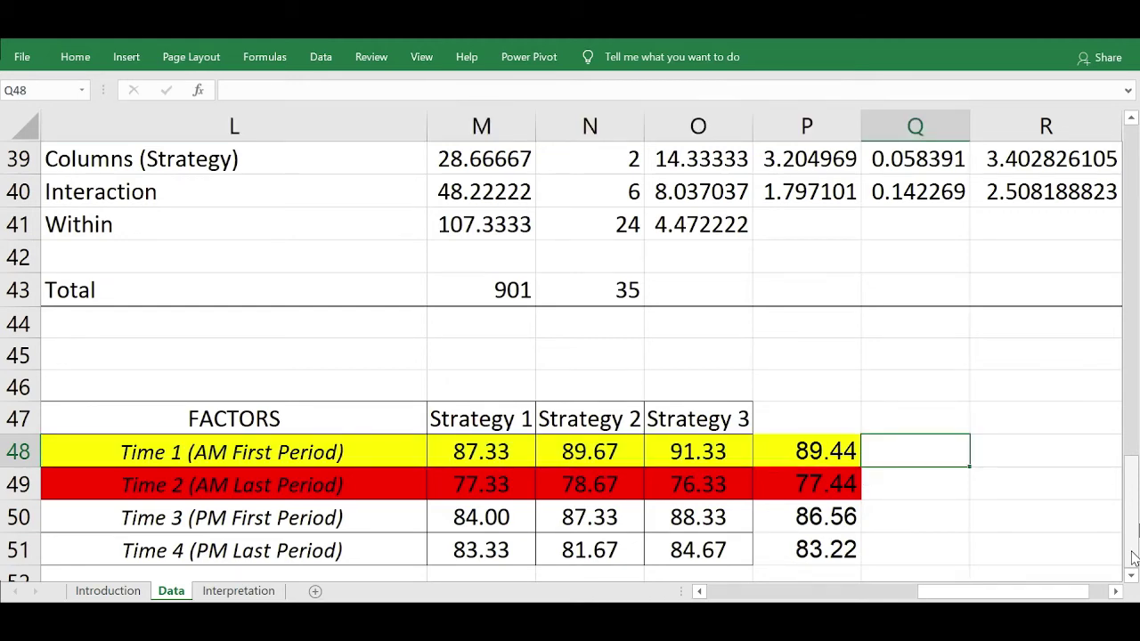
key("Down")
key("Left")
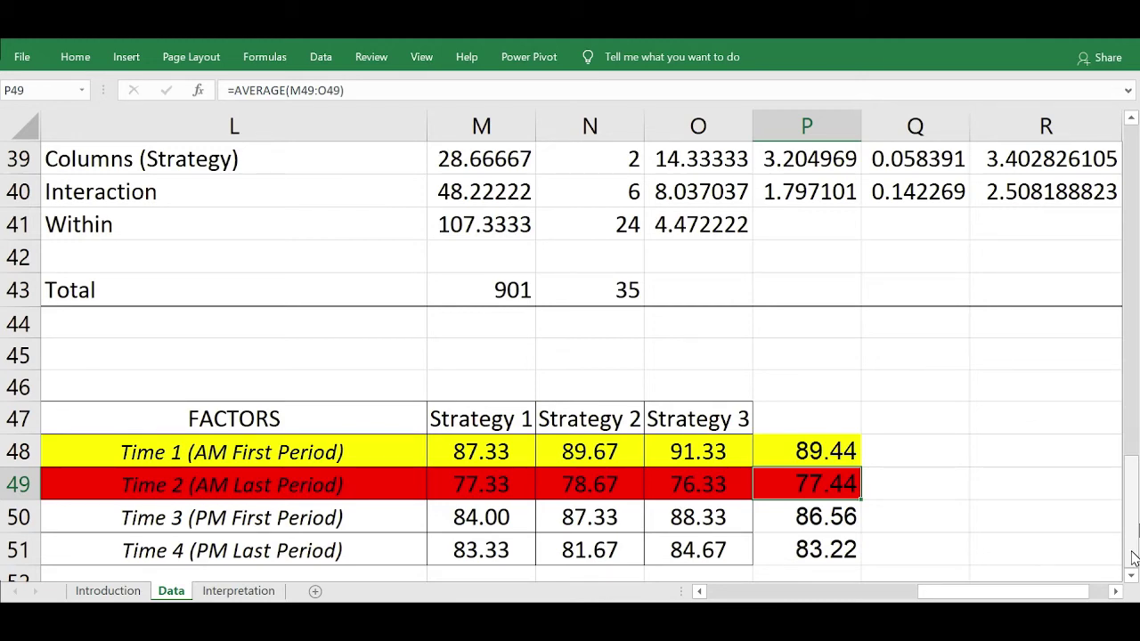
key("ctrl+shift+Left")
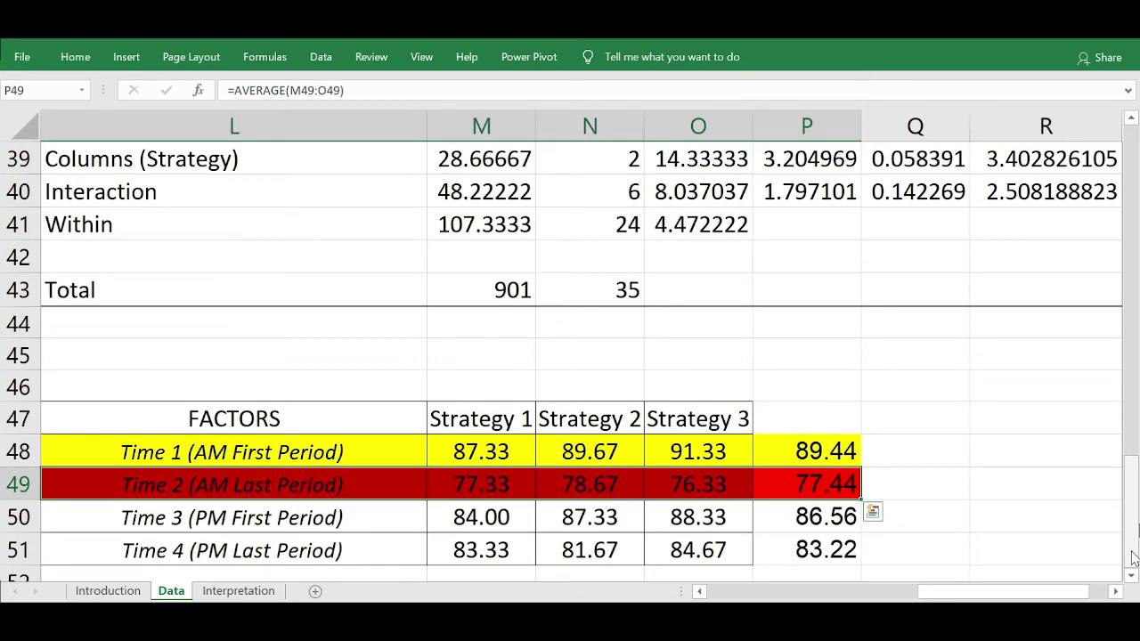
scroll(1134, 558, "down", 3)
key("ctrl+q")
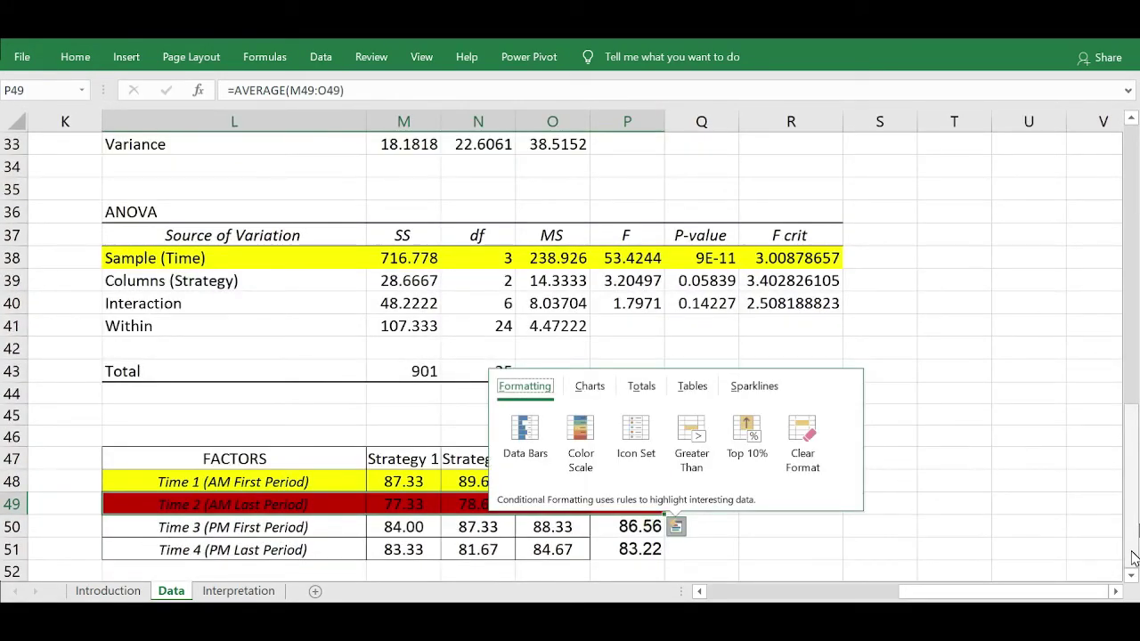
left_click(489, 328)
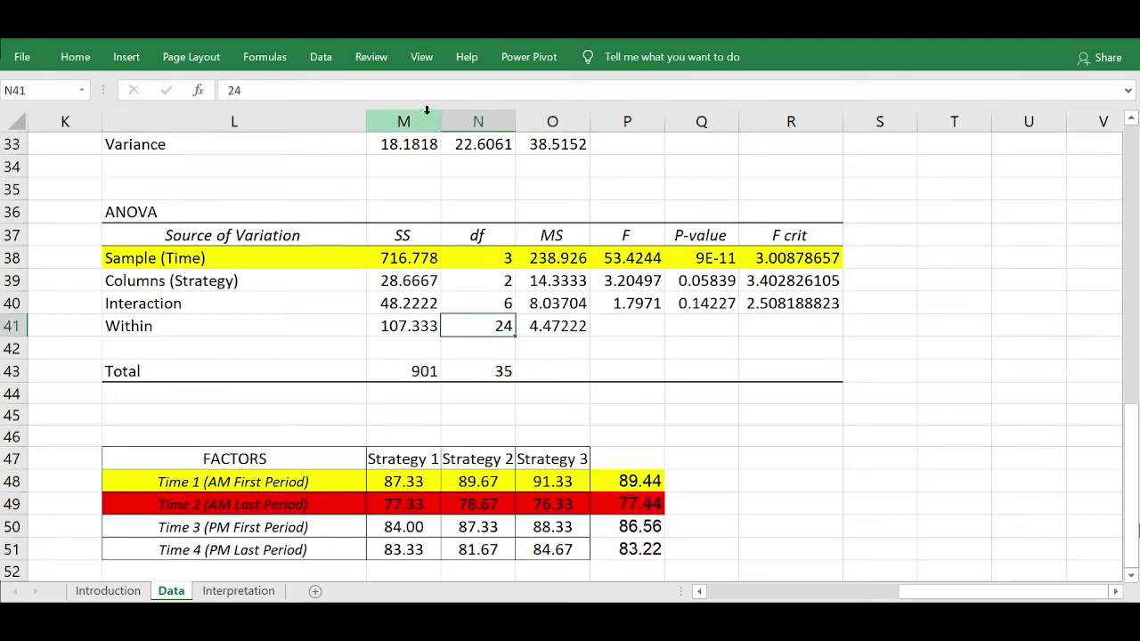
- Widen columns M to O equally and apply borders to the whole FACTORS table with its averages, L47:P51
left_click_drag(410, 116, 587, 119)
double_click(587, 119)
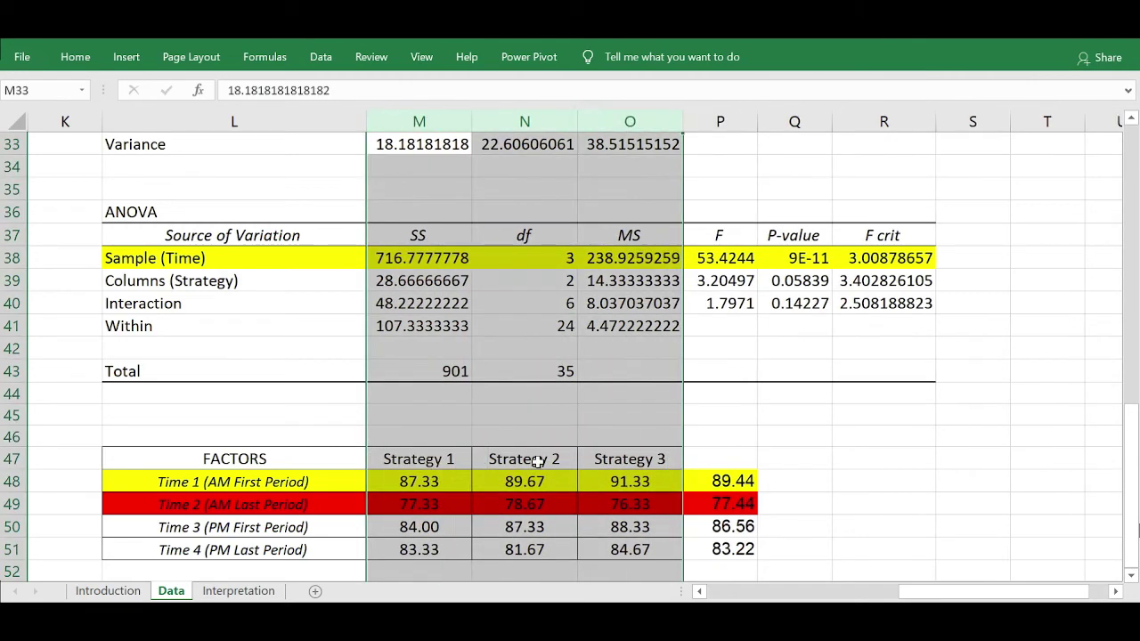
left_click_drag(278, 462, 715, 481)
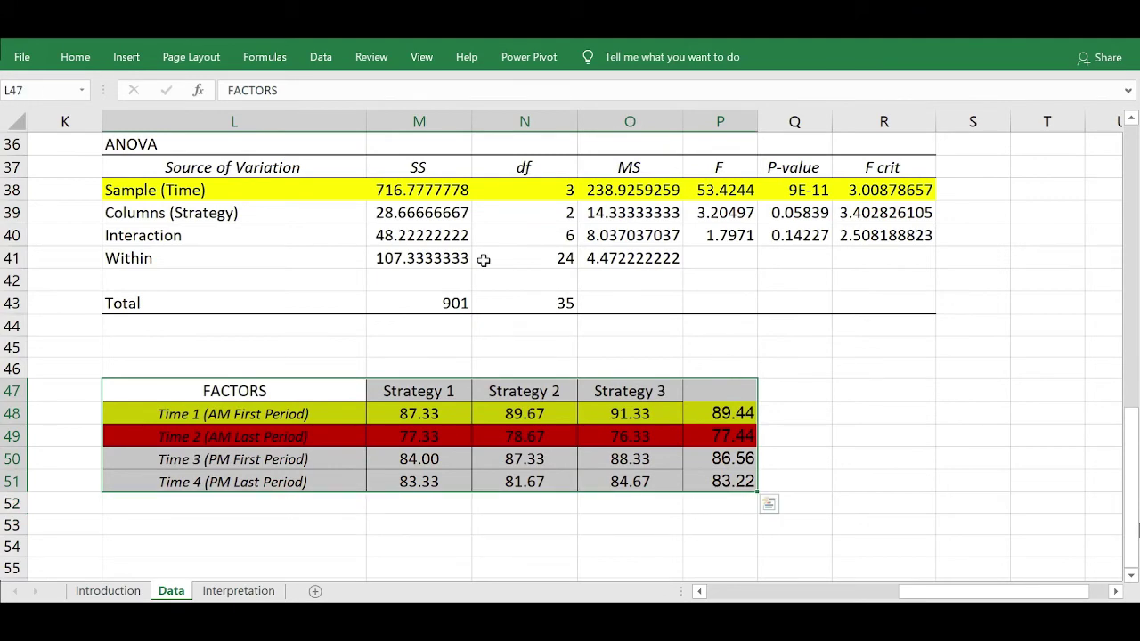
left_click(82, 57)
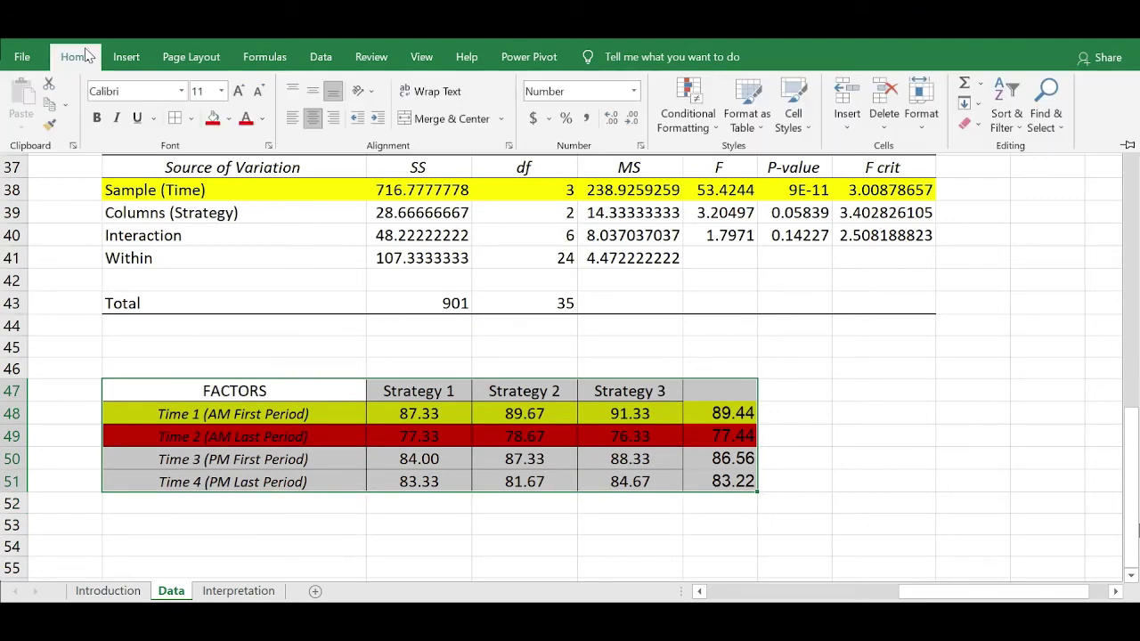
left_click(417, 342)
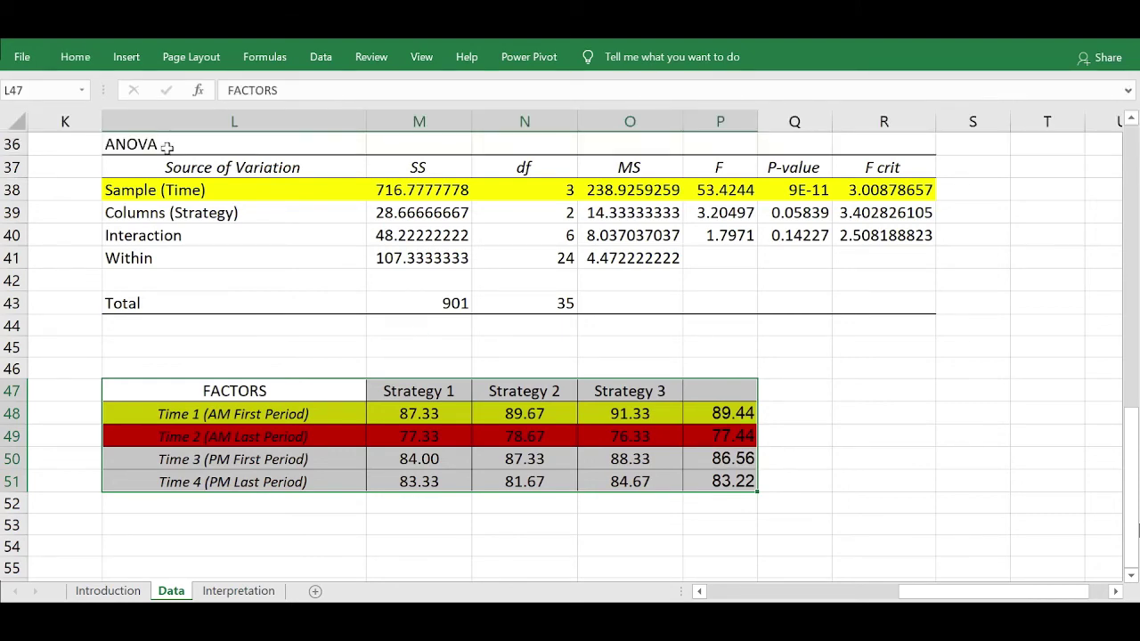
- Select the ANOVA and FACTORS tables together, L36:R51
left_click_drag(166, 147, 833, 482)
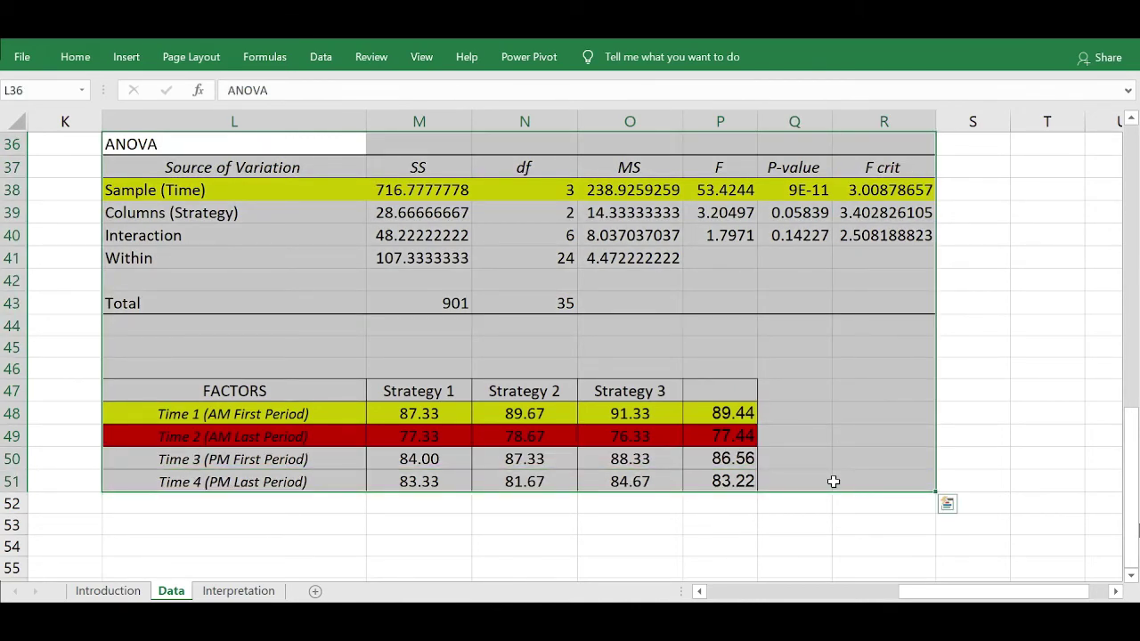